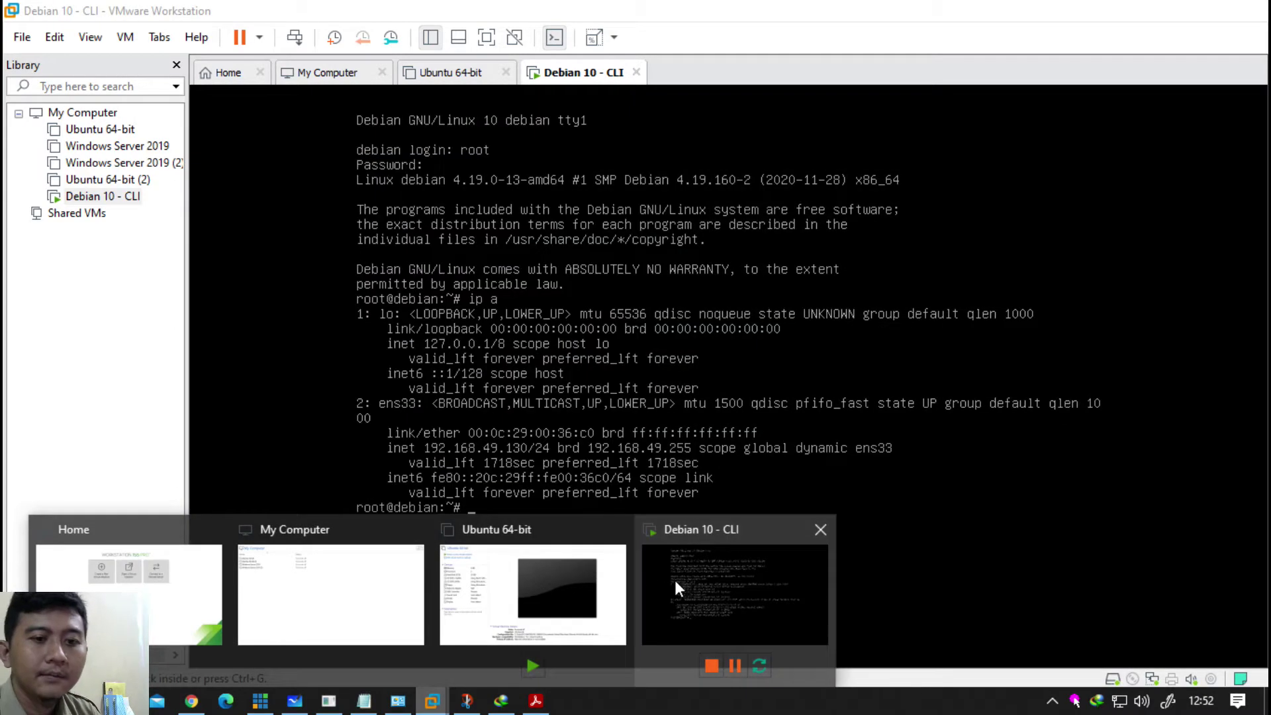
Step: Bring up the Debian 10 - CLI virtual machine and view its hardware settings, leaving them unchanged
left_click(674, 580)
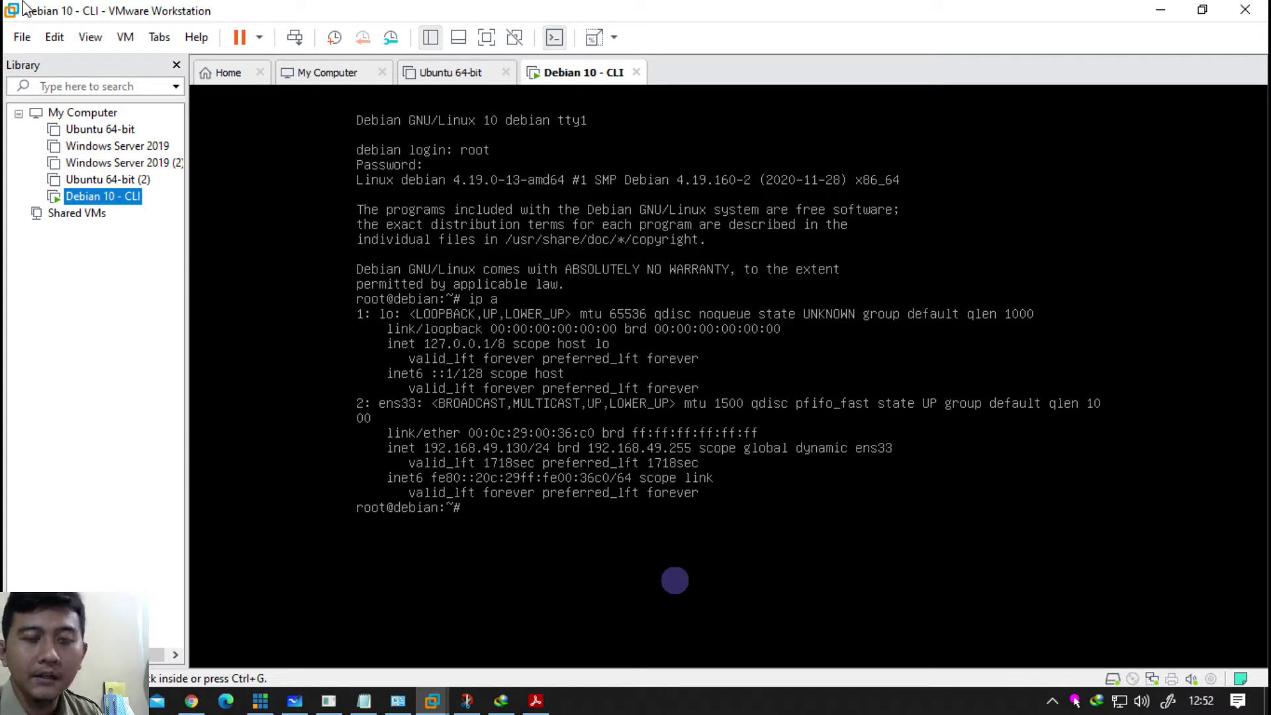
right_click(102, 196)
left_click(200, 551)
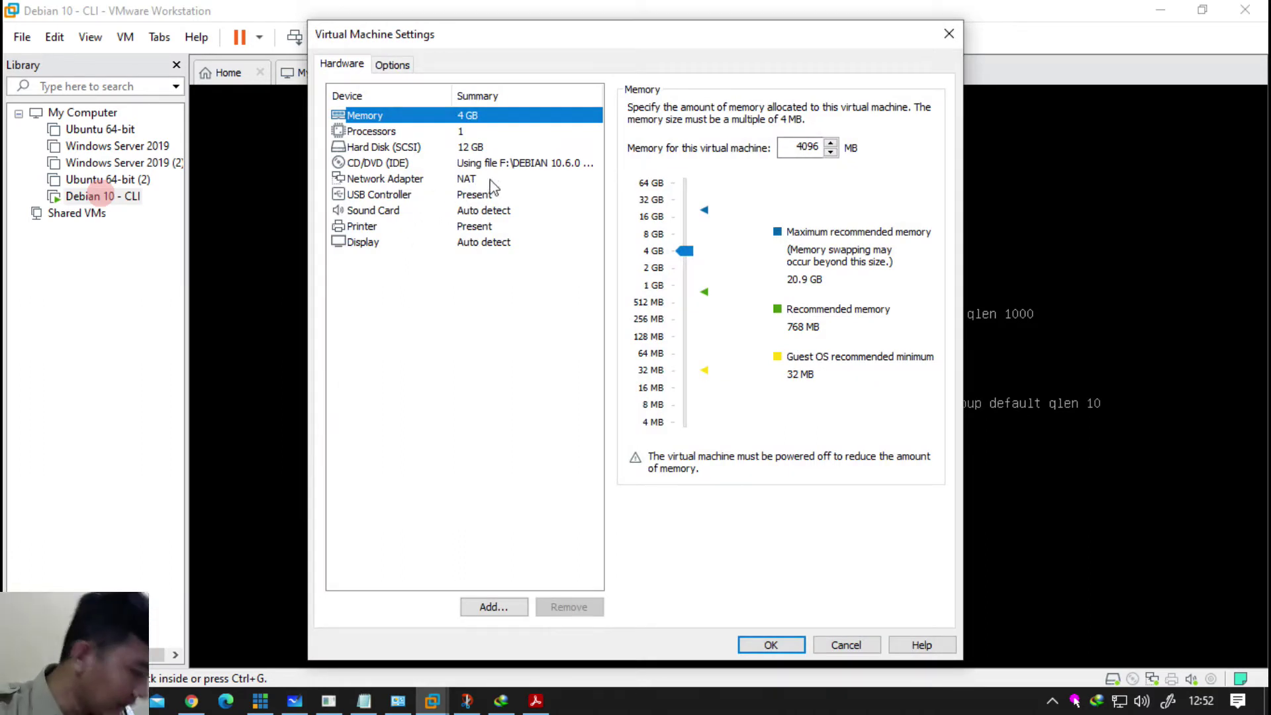
left_click(947, 34)
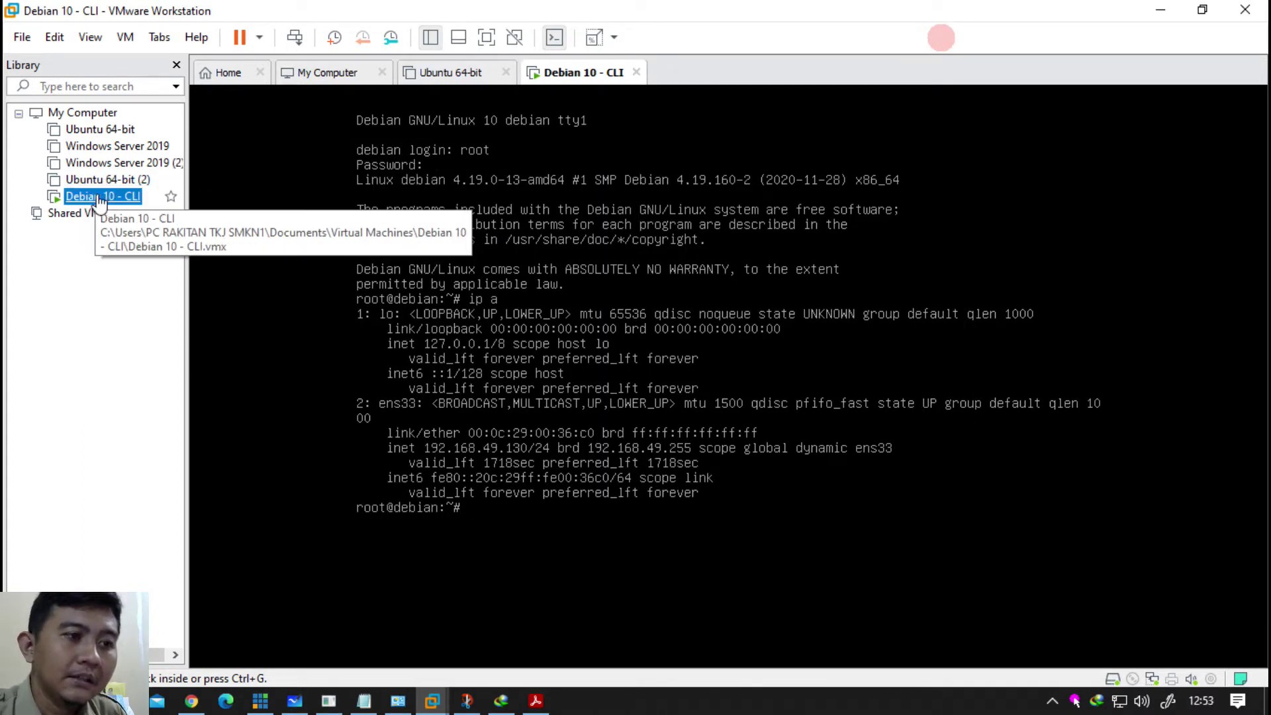
Step: View the My Computer overview and the Ubuntu 64-bit summary, and return to the Debian 10 - CLI console
left_click(73, 112)
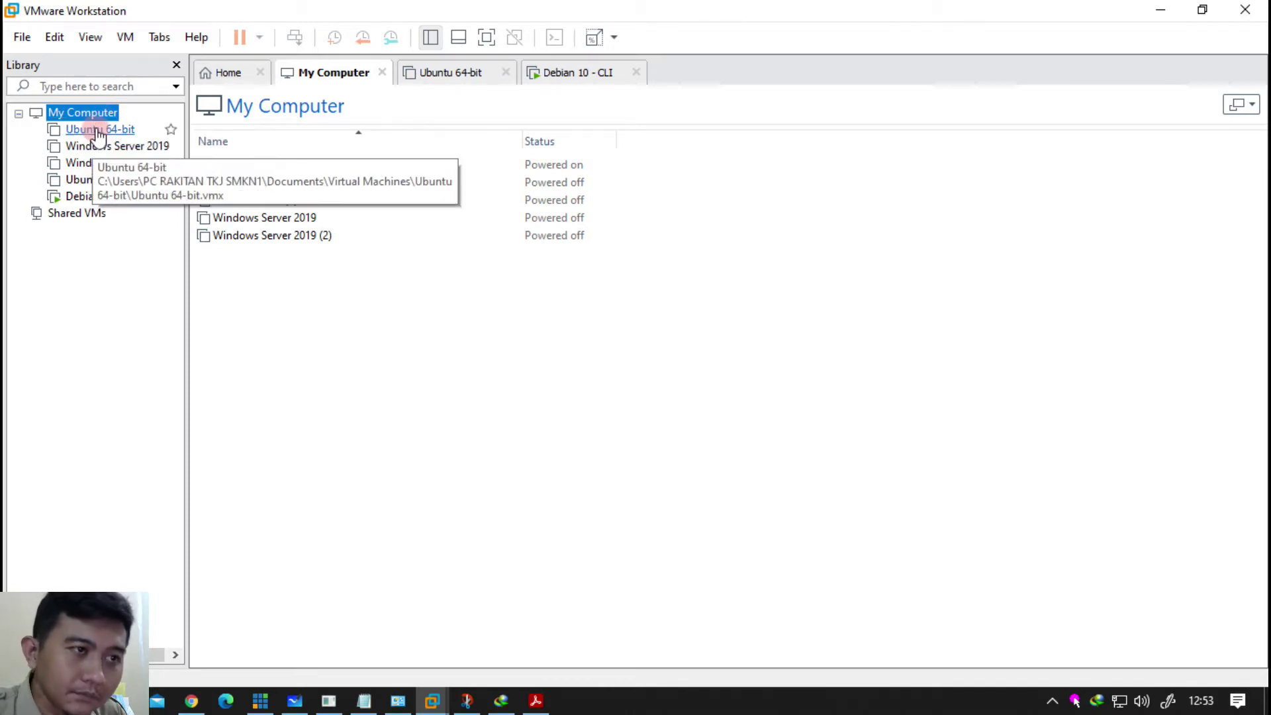
left_click(80, 196)
left_click(103, 129)
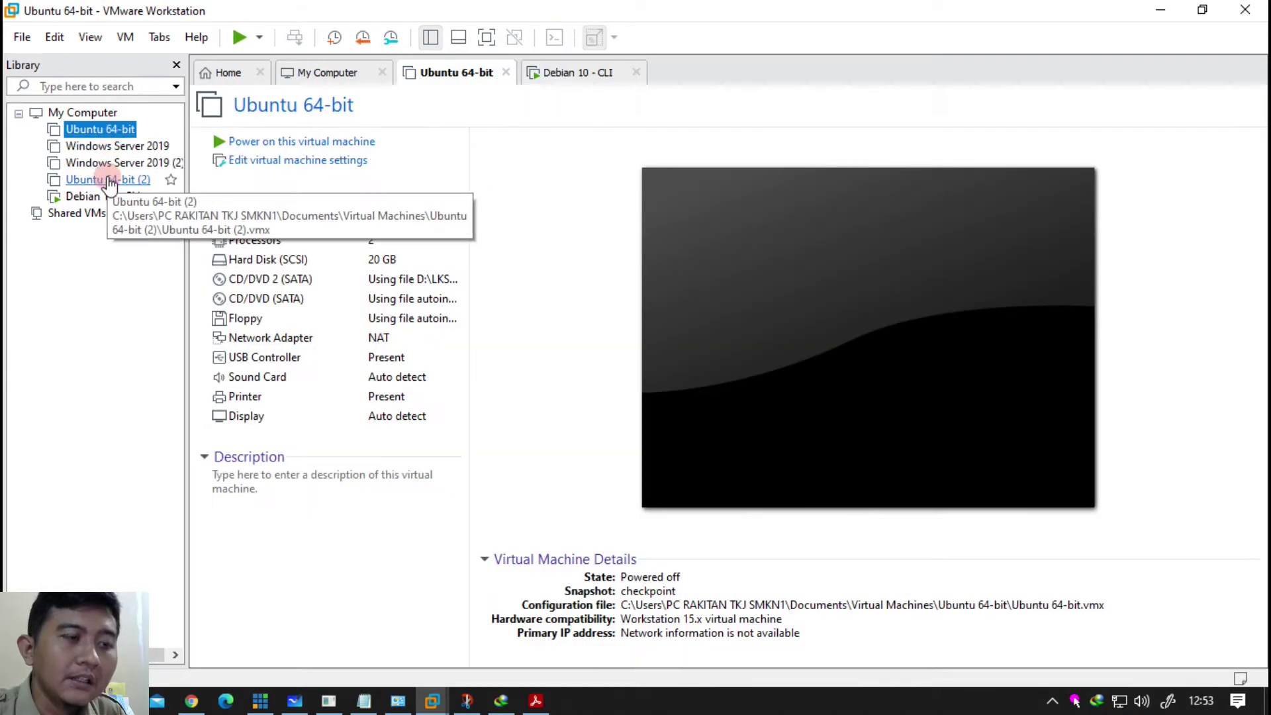
left_click(106, 197)
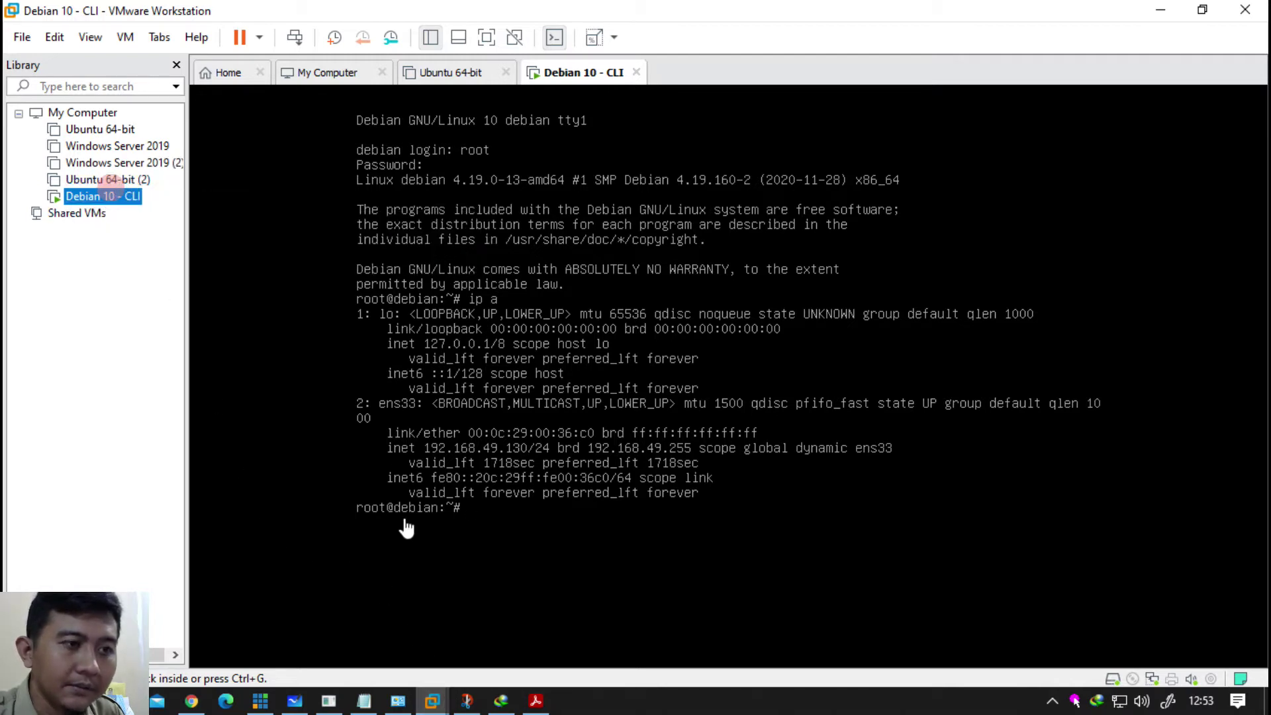
left_click(467, 702)
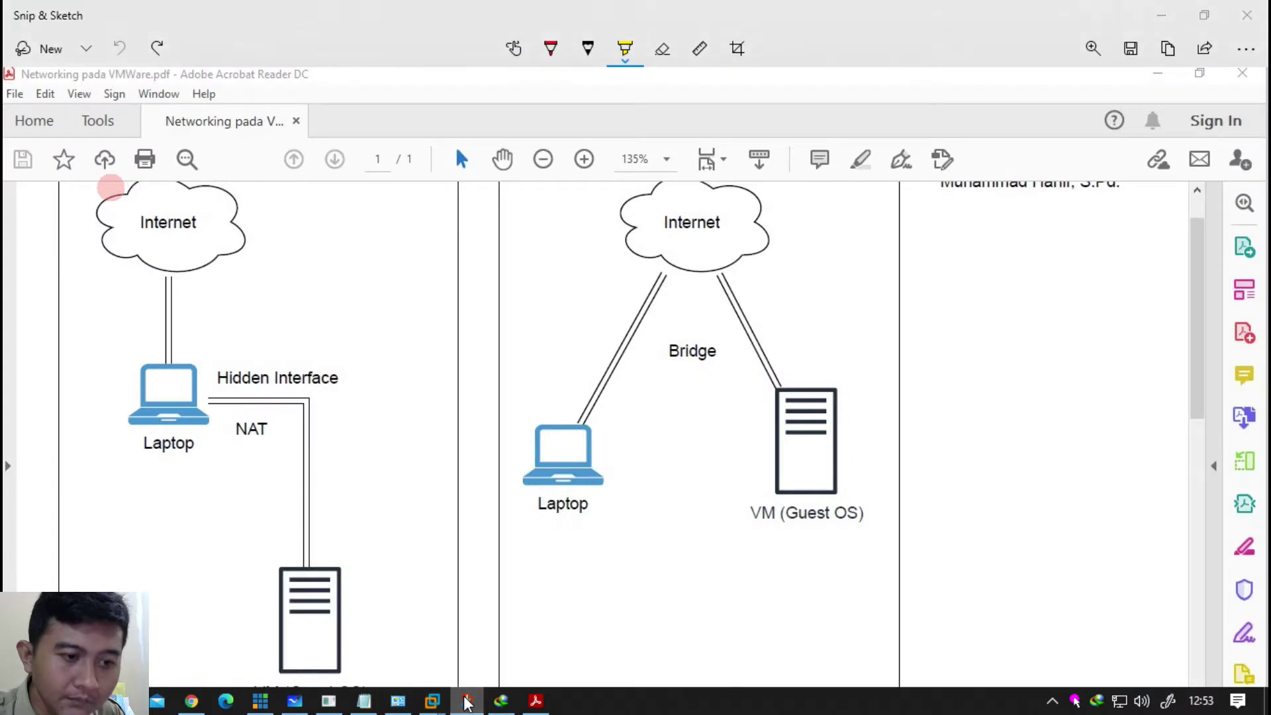
left_click(468, 704)
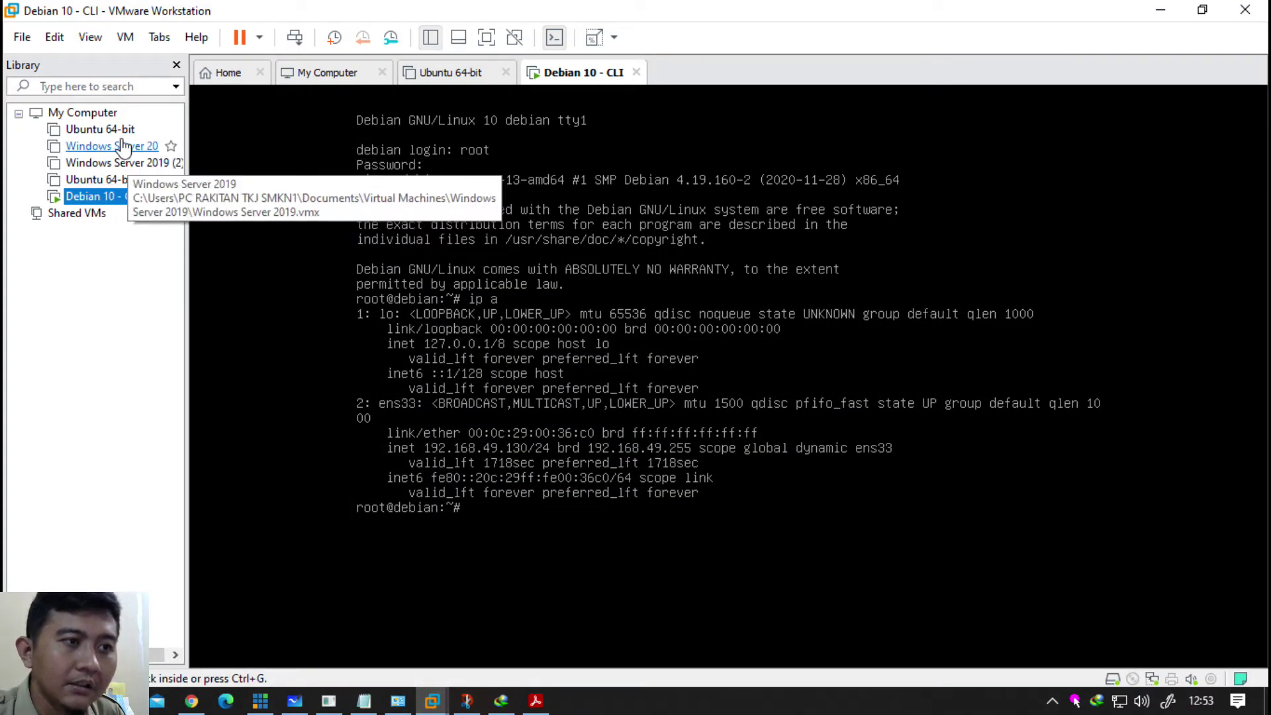
left_click(1075, 701)
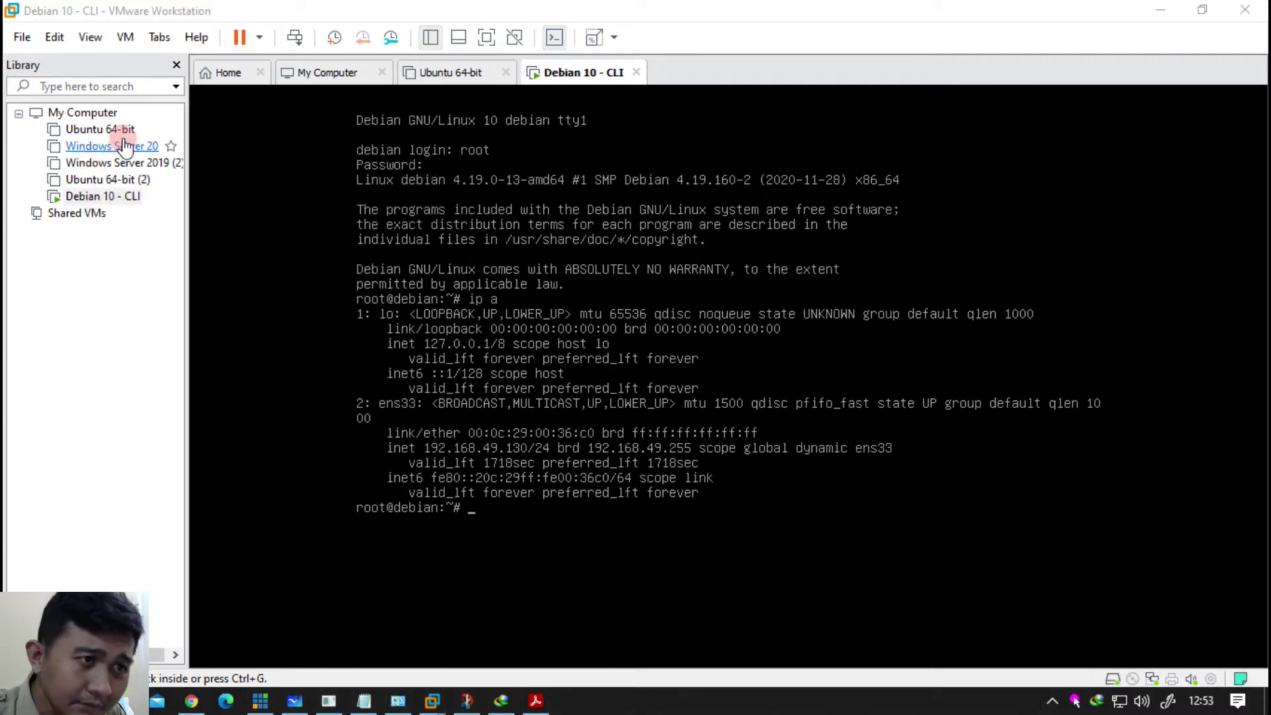
Step: View the network adapter options in the settings of the Debian 10 - CLI virtual machine
left_click(115, 198)
right_click(117, 202)
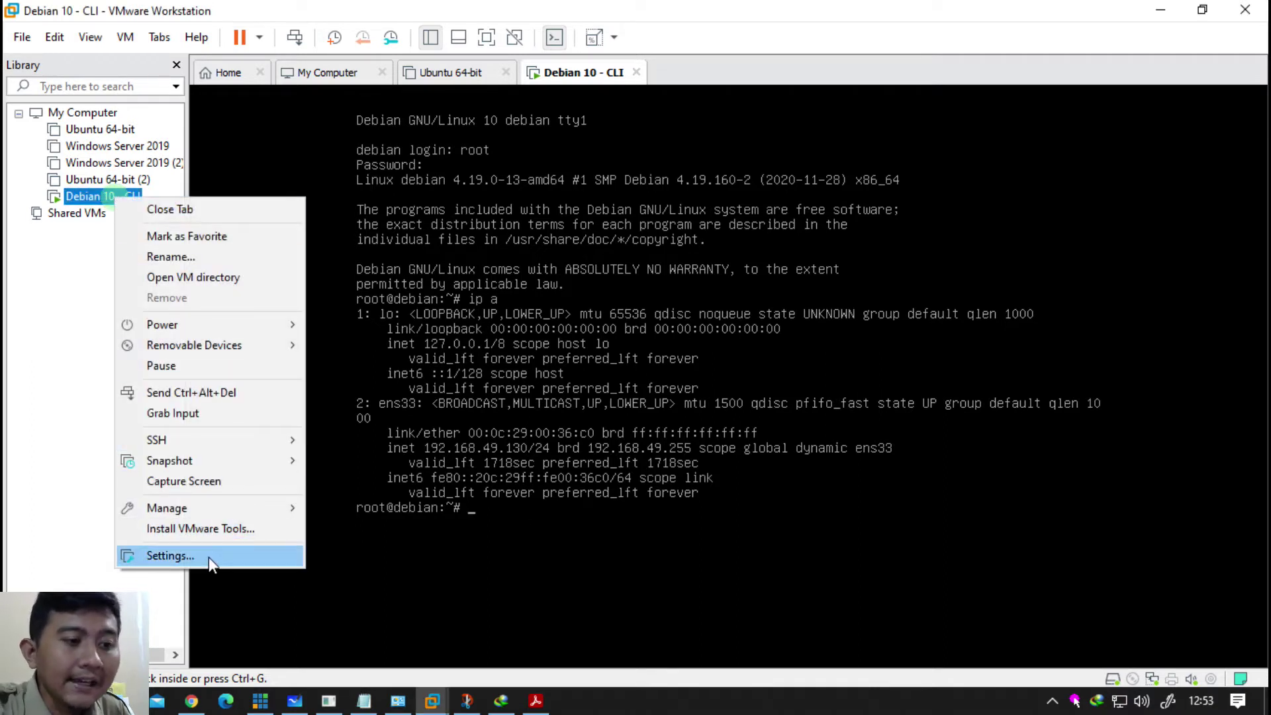
left_click(171, 556)
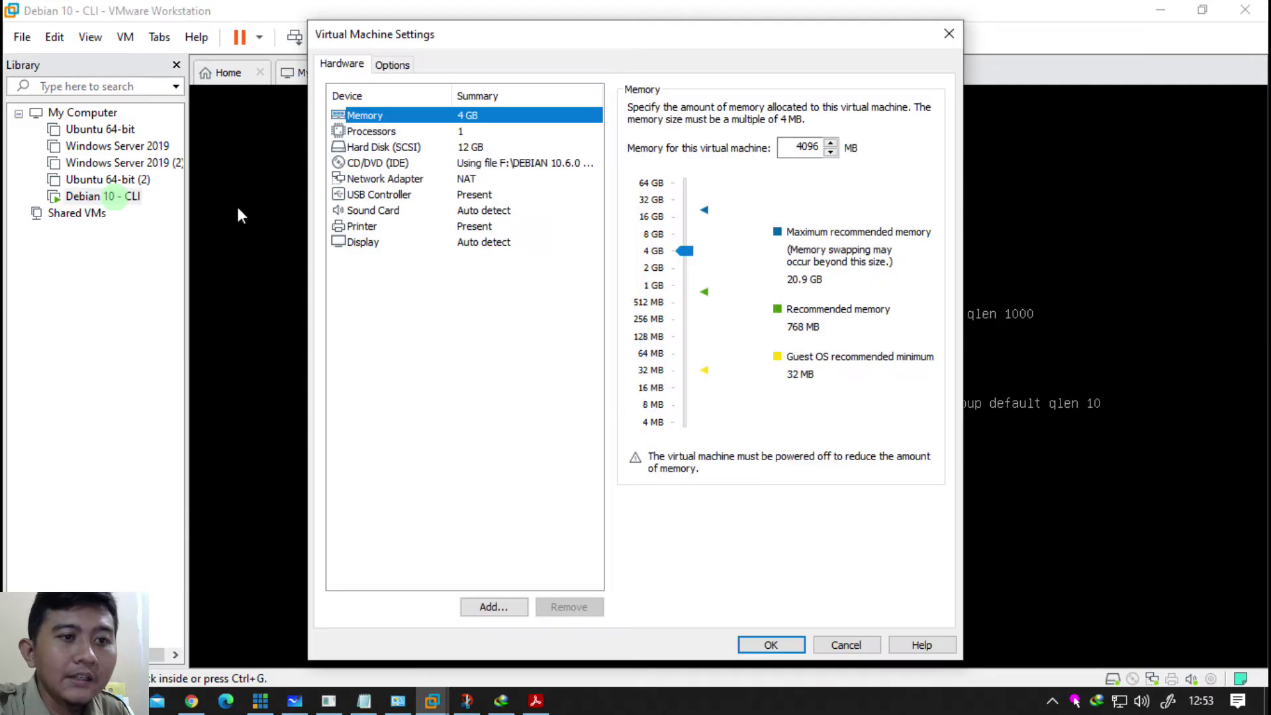
left_click(467, 178)
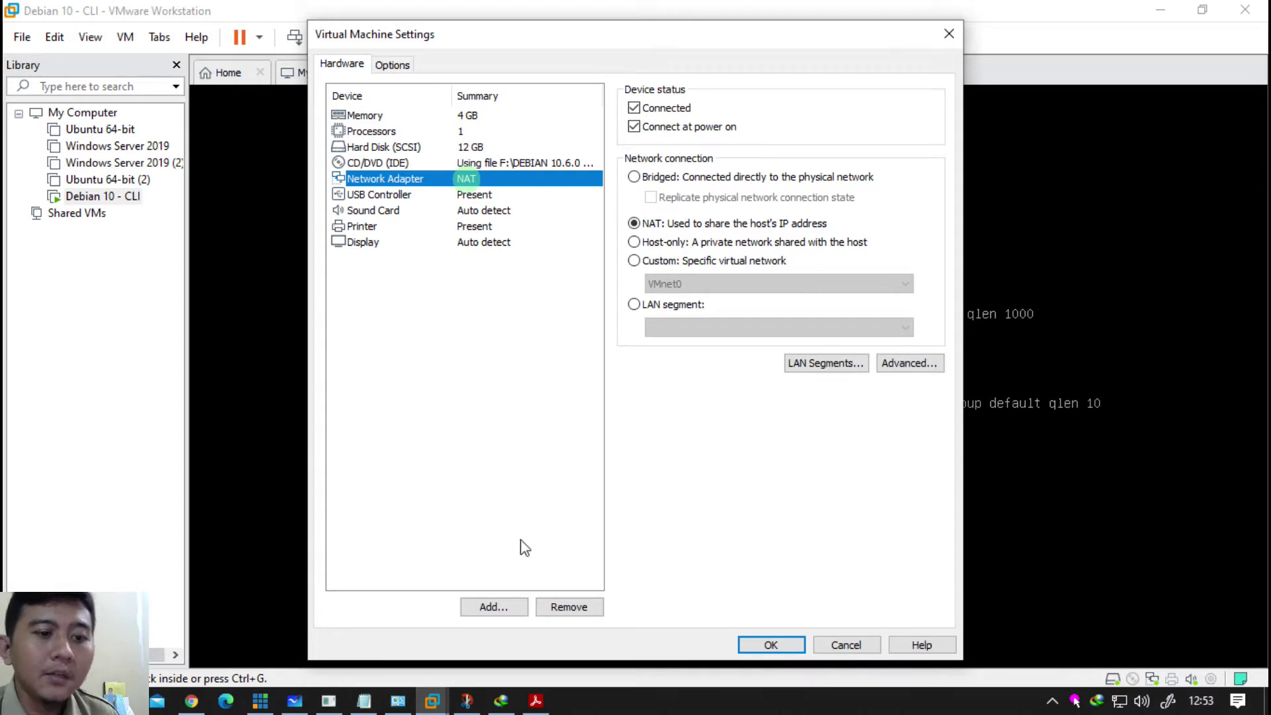
left_click(494, 606)
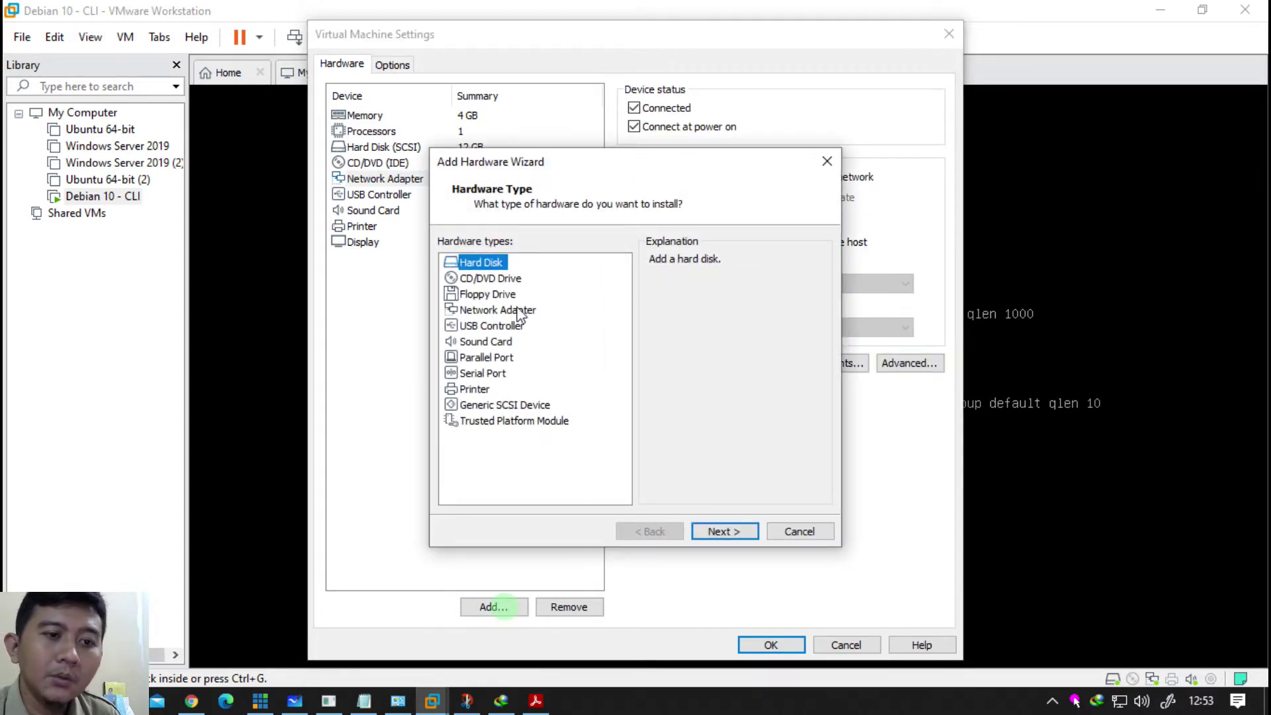
left_click(518, 310)
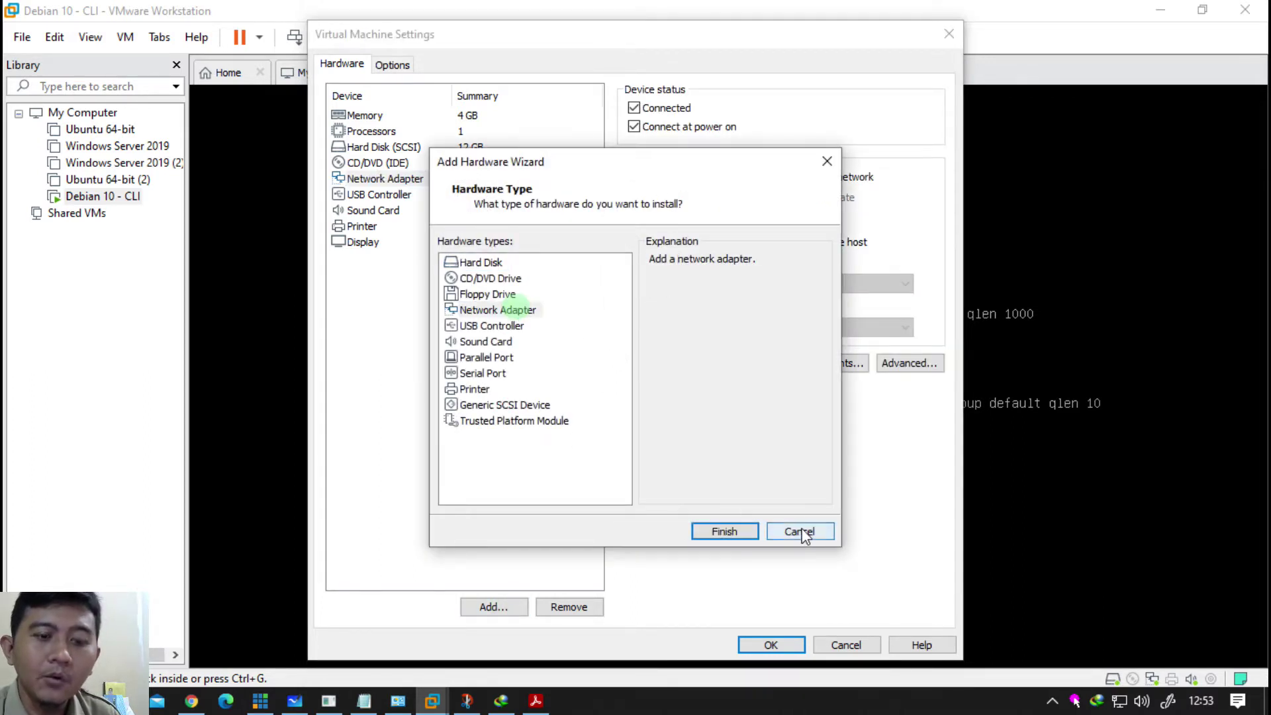
left_click(801, 530)
left_click(540, 301)
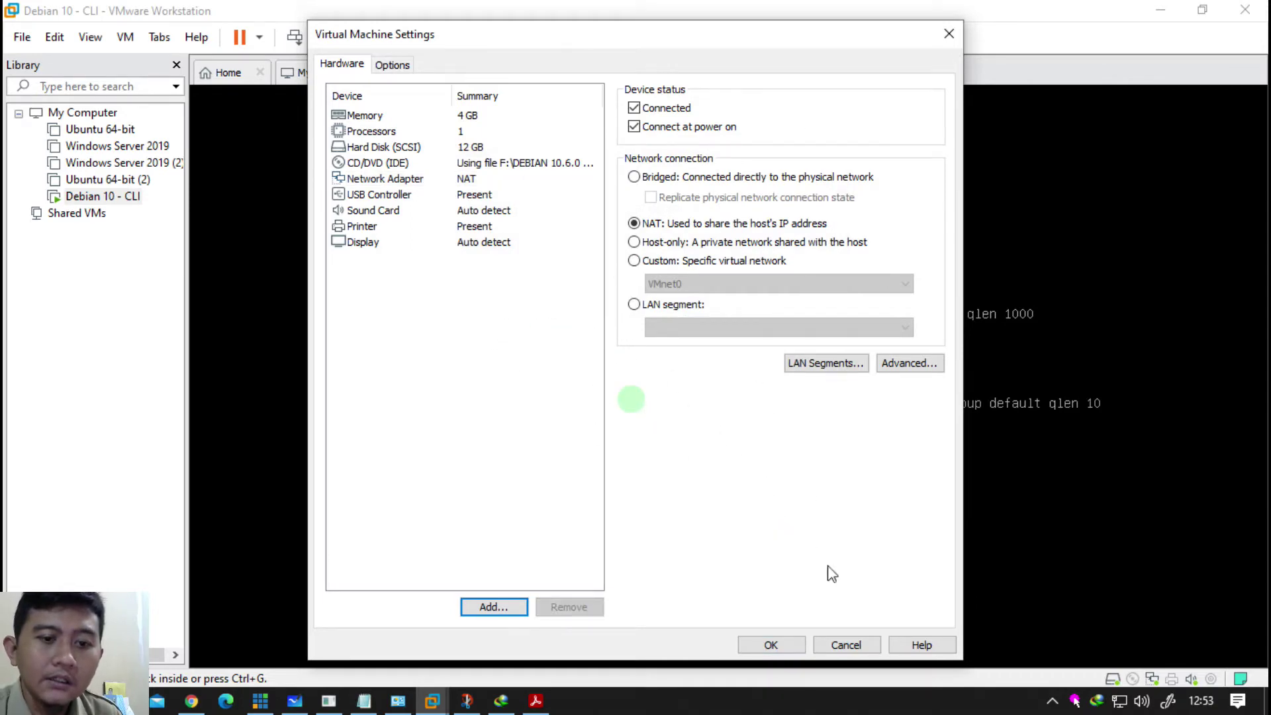
left_click(846, 645)
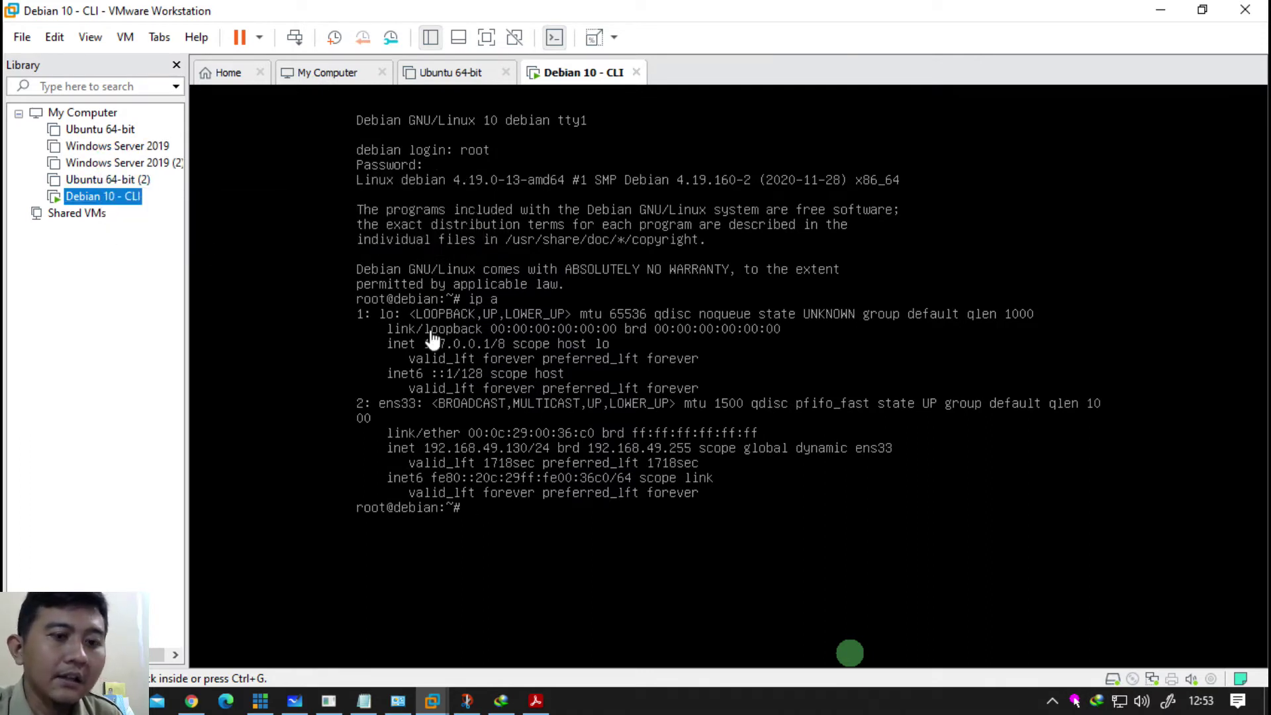
right_click(1074, 700)
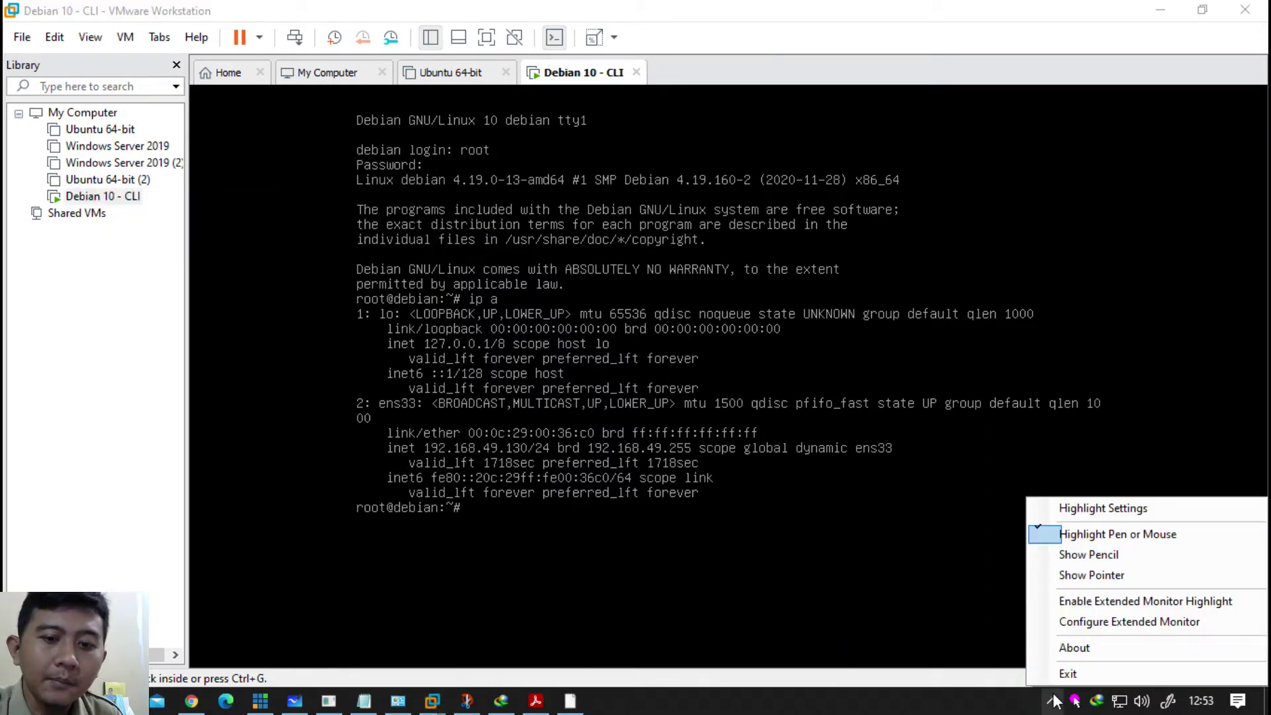
right_click(106, 196)
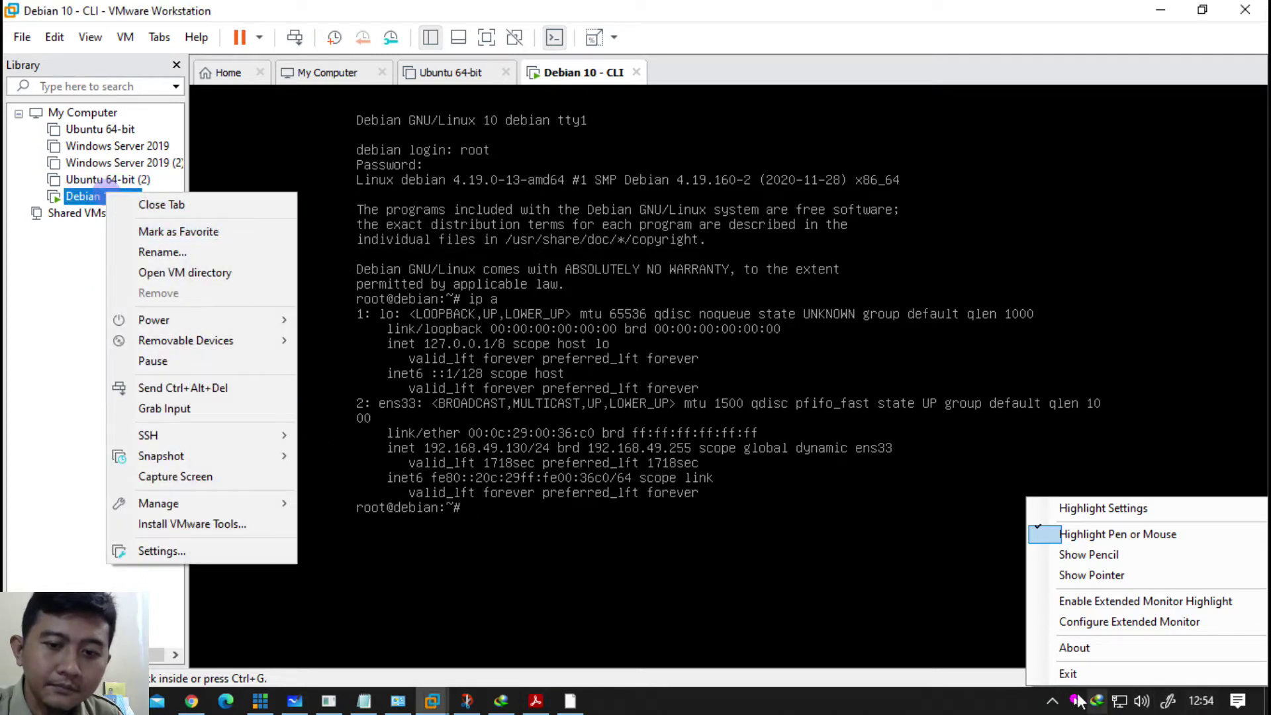
left_click(1074, 701)
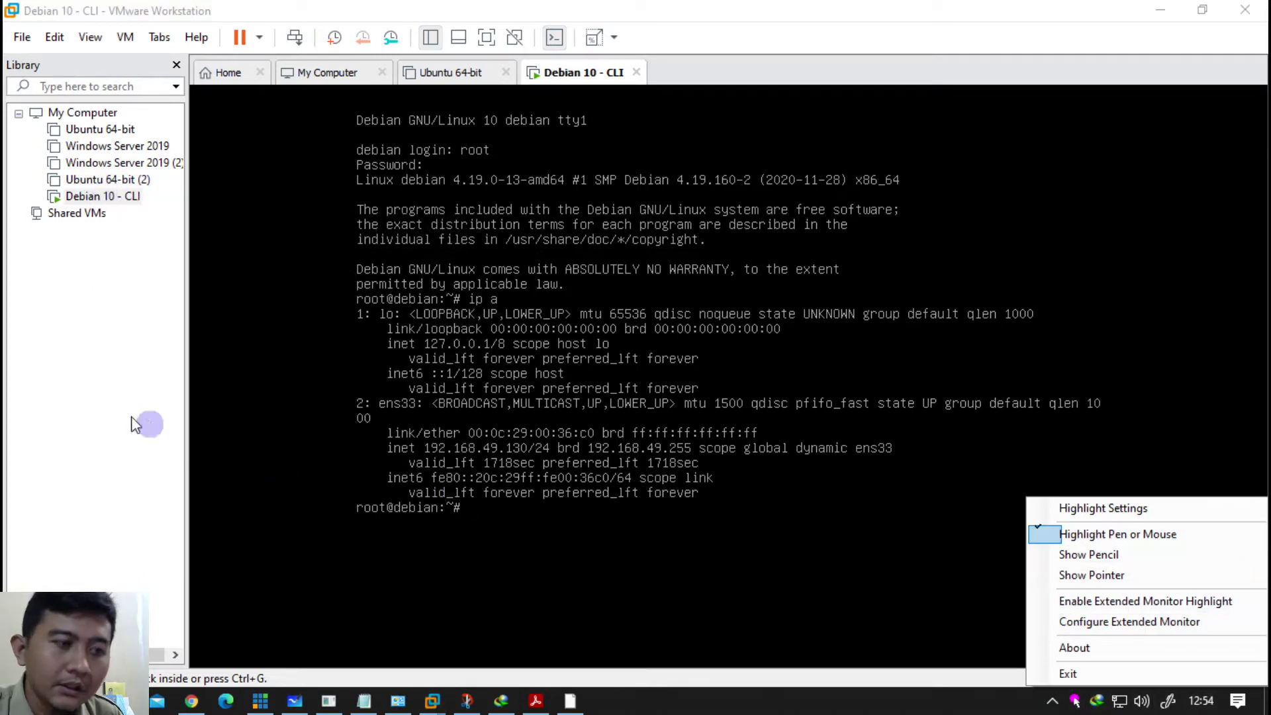
Step: Open the Debian 10 - CLI virtual machine's settings and display its network adapter's connection types
right_click(100, 196)
left_click(202, 551)
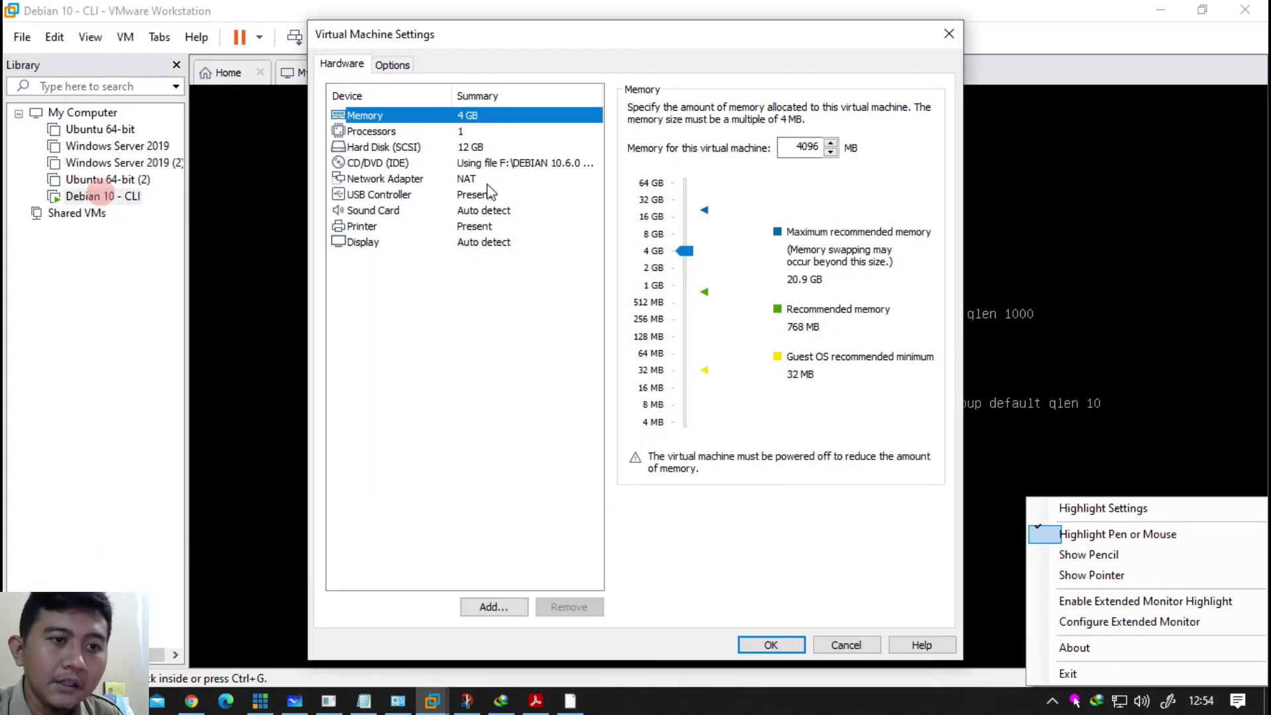
left_click(467, 162)
left_click(467, 180)
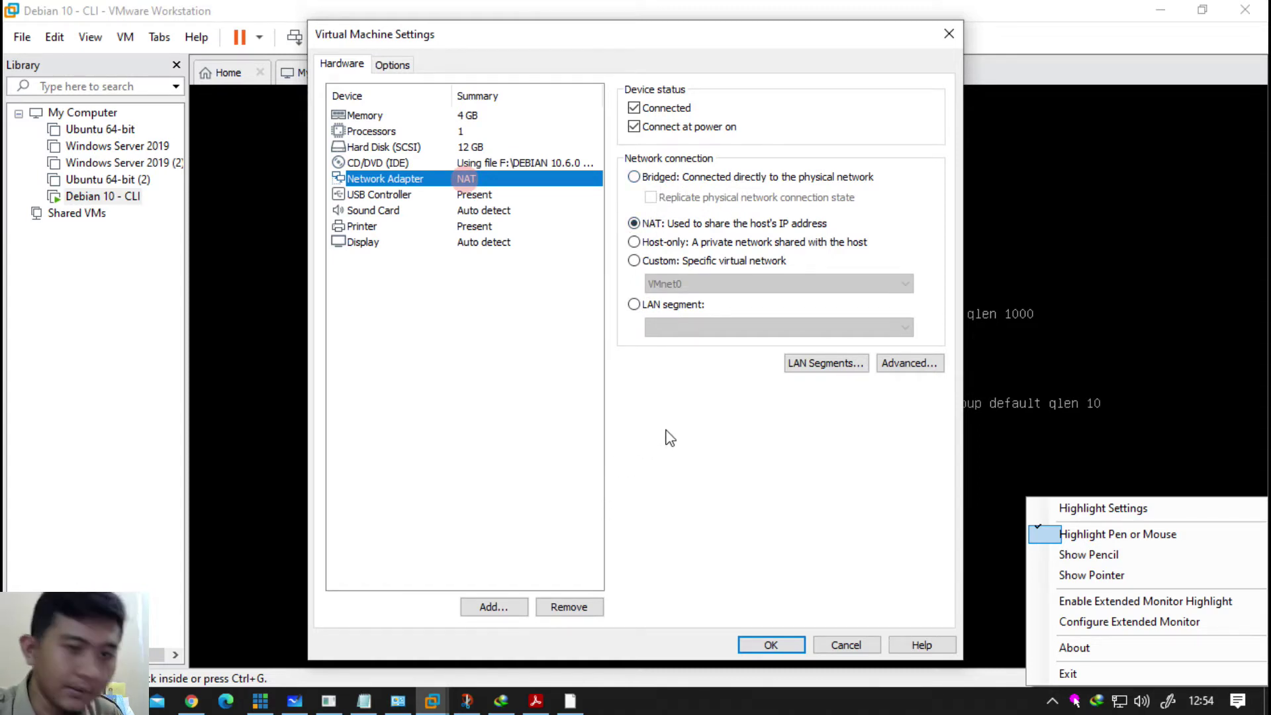
Step: Capture the whole screen with Snip & Sketch, maximize the snip's window and enlarge the network adapter settings
left_click(1168, 700)
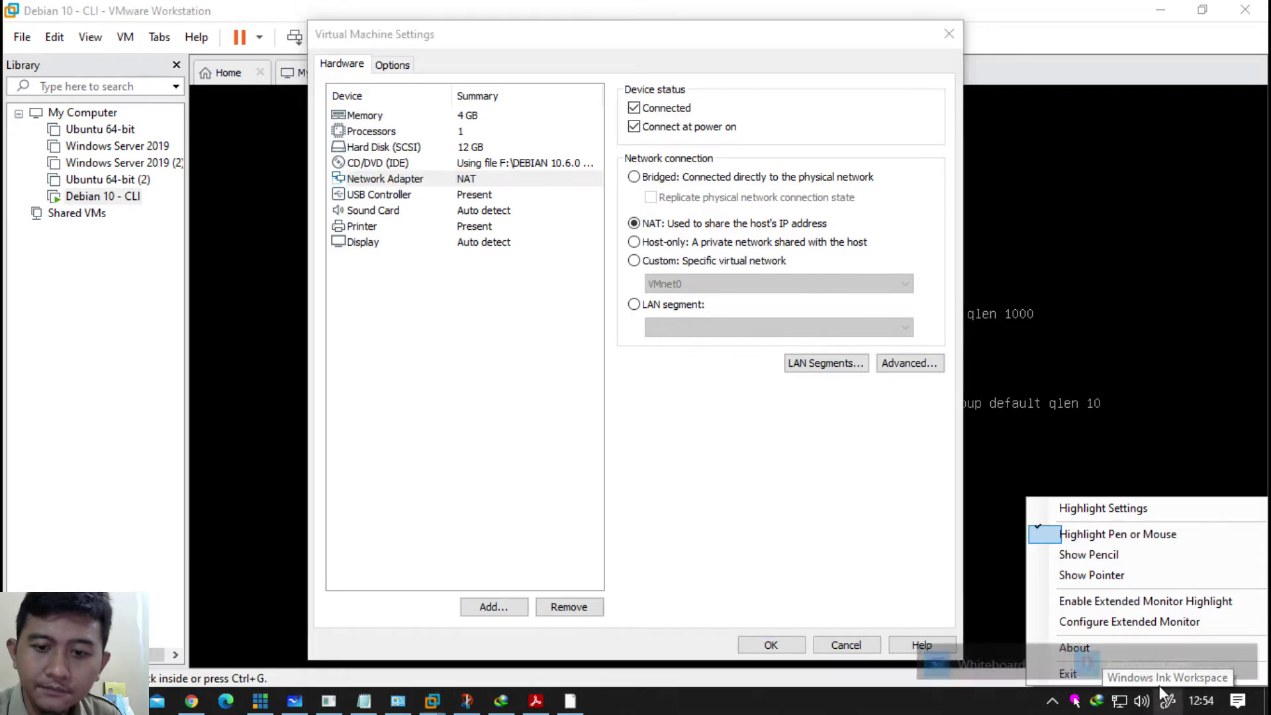
left_click(1117, 644)
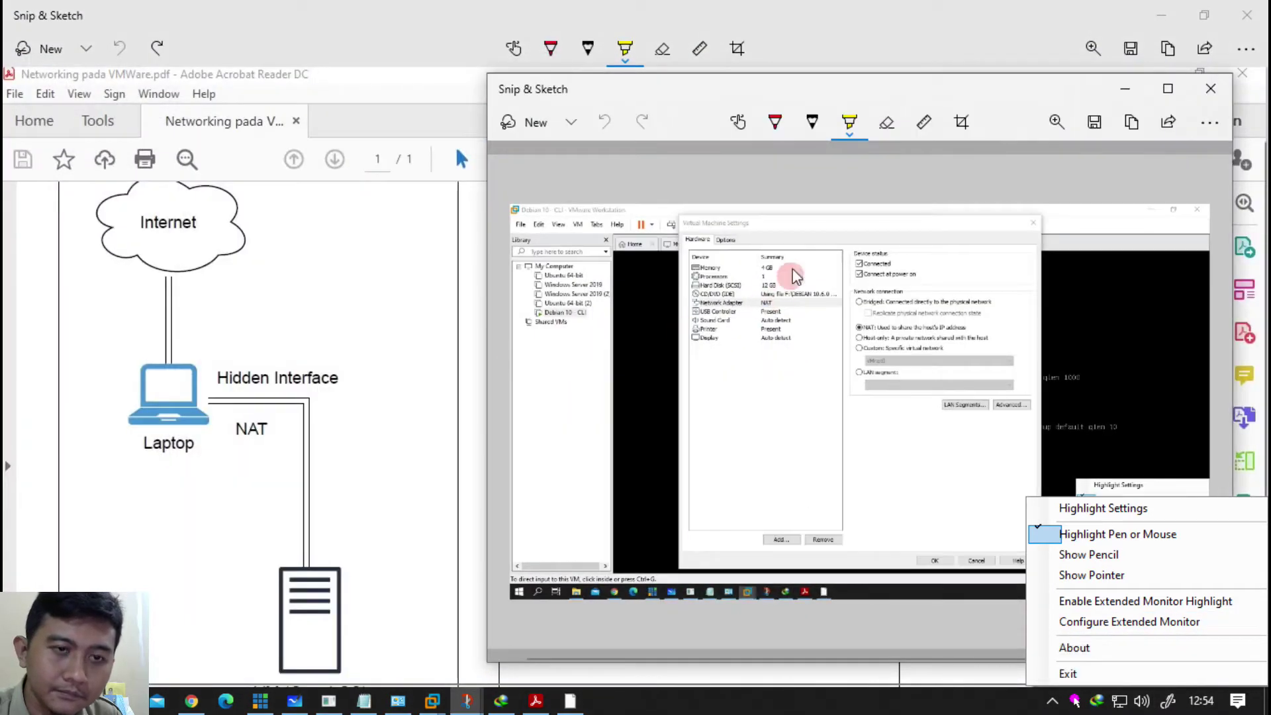
double_click(847, 93)
scroll(582, 259, "up", 4)
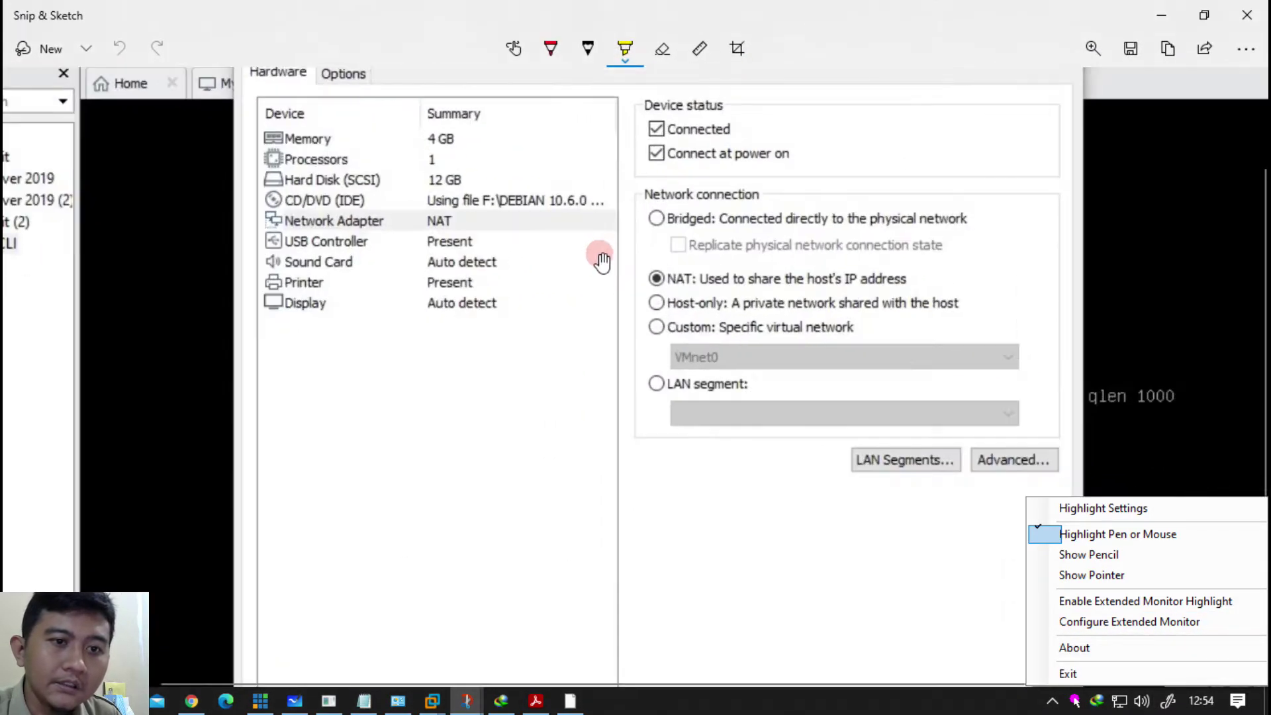
left_click(1102, 533)
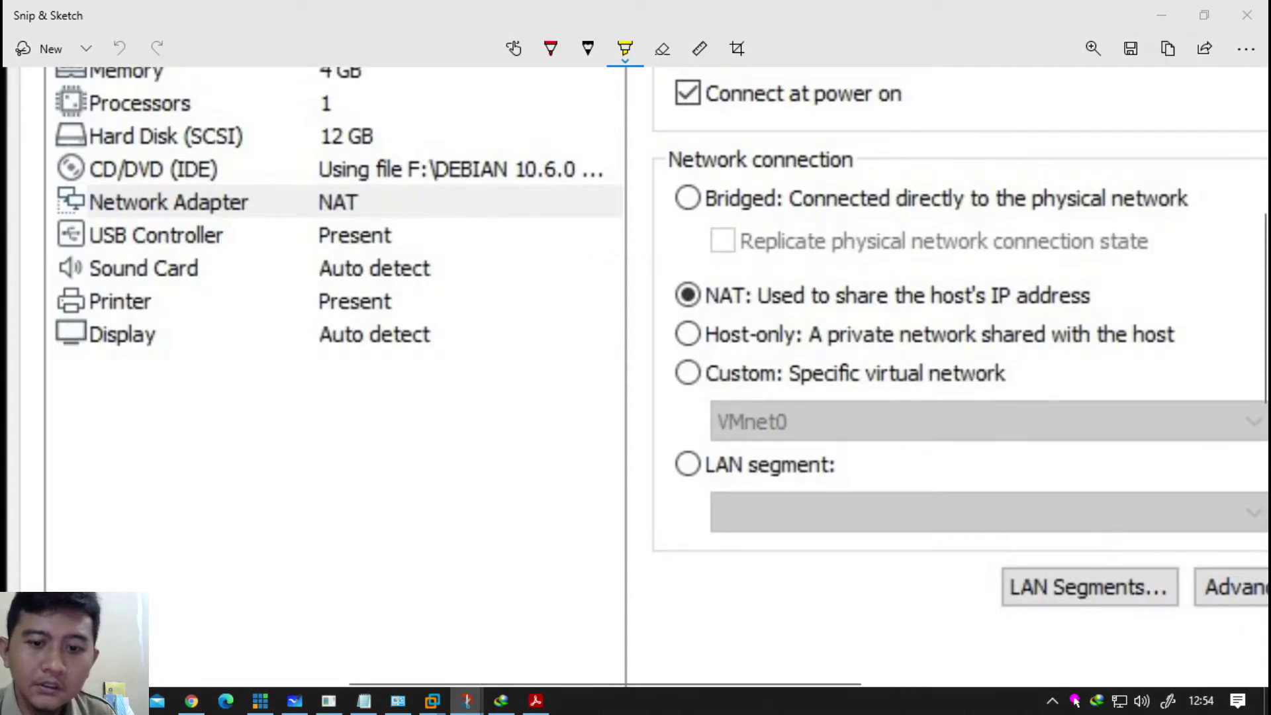
left_click_drag(782, 268, 782, 287)
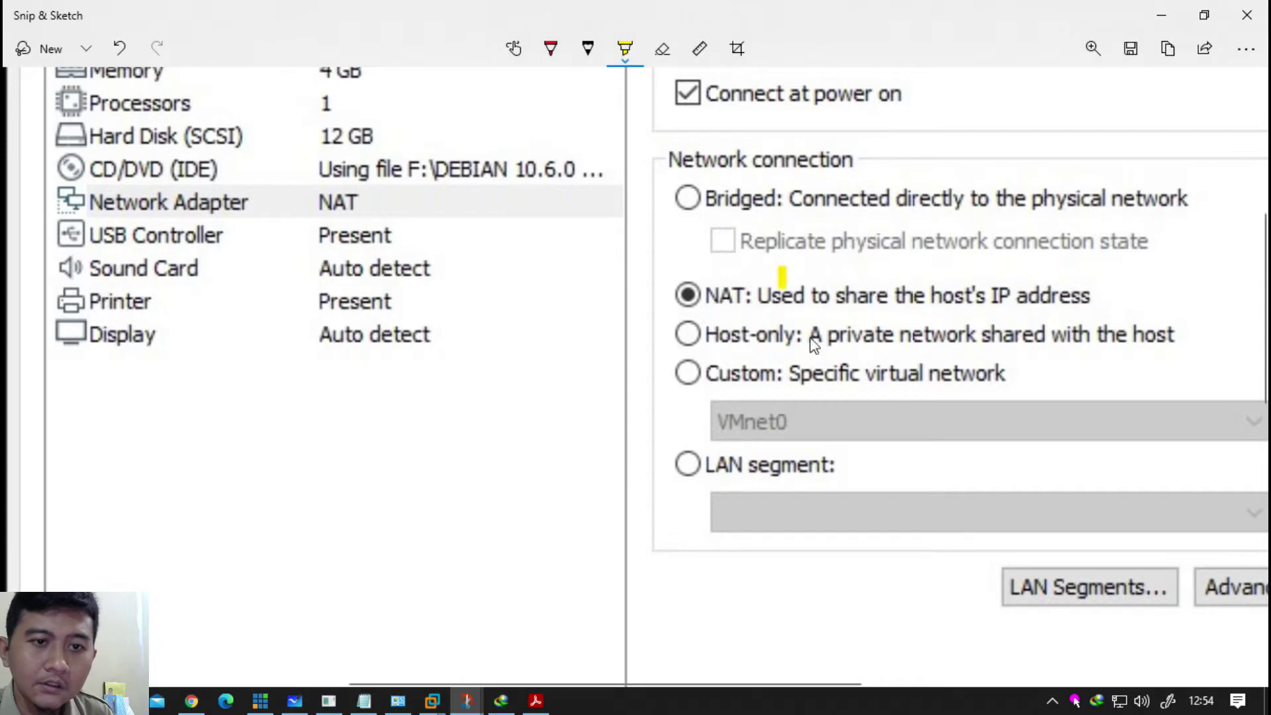
key("ctrl+z")
right_click(1098, 700)
left_click(1096, 530)
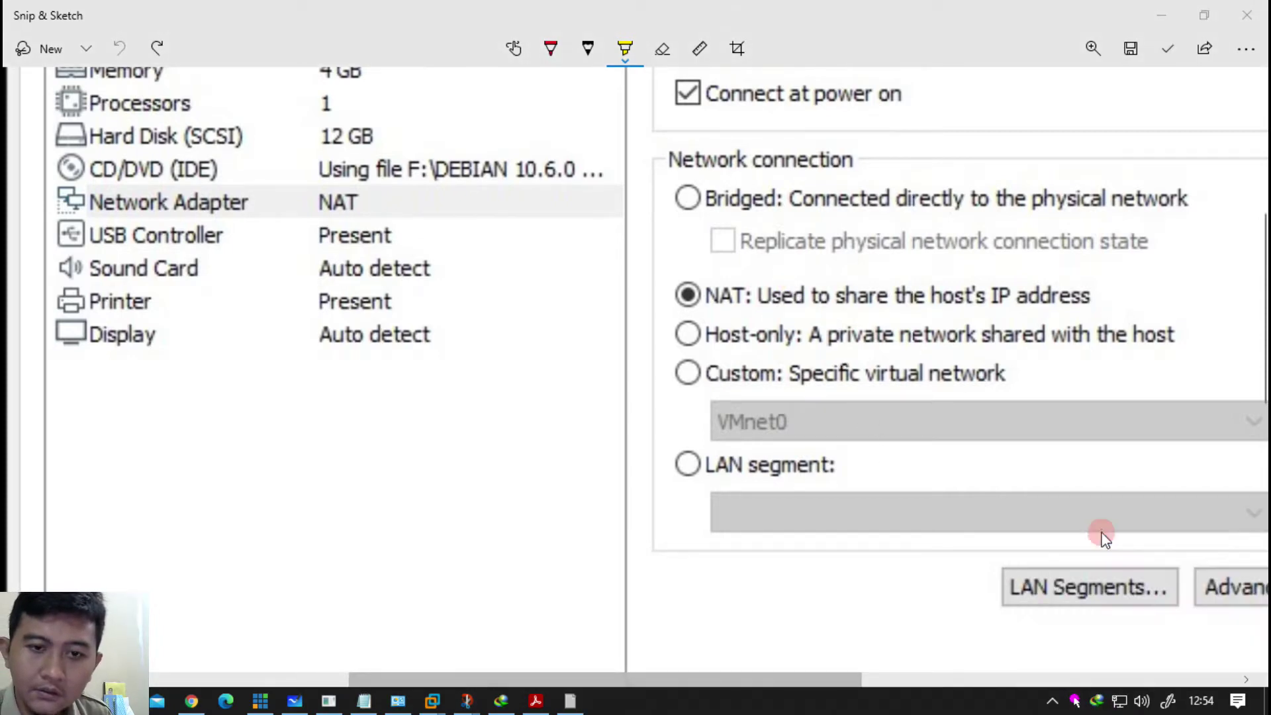
left_click(962, 302)
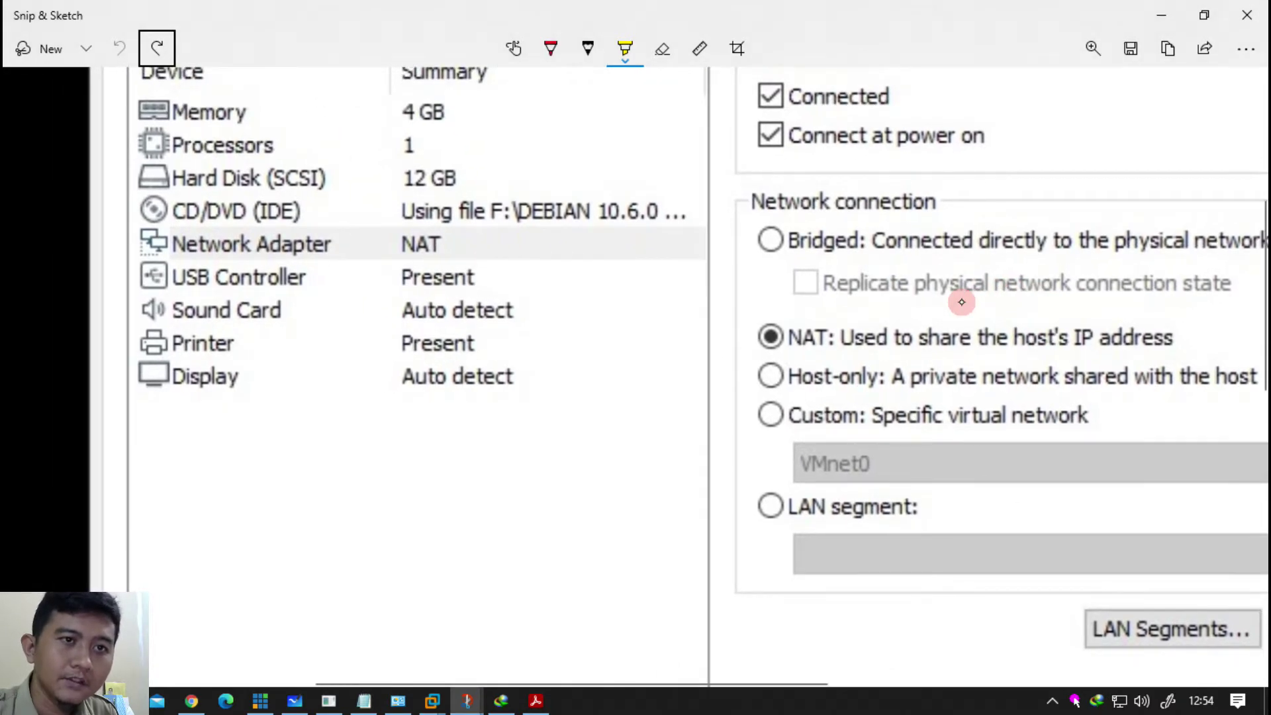
Step: Circle the Network Adapter row and the Network connection heading on the snip with the red ballpoint pen
left_click(550, 48)
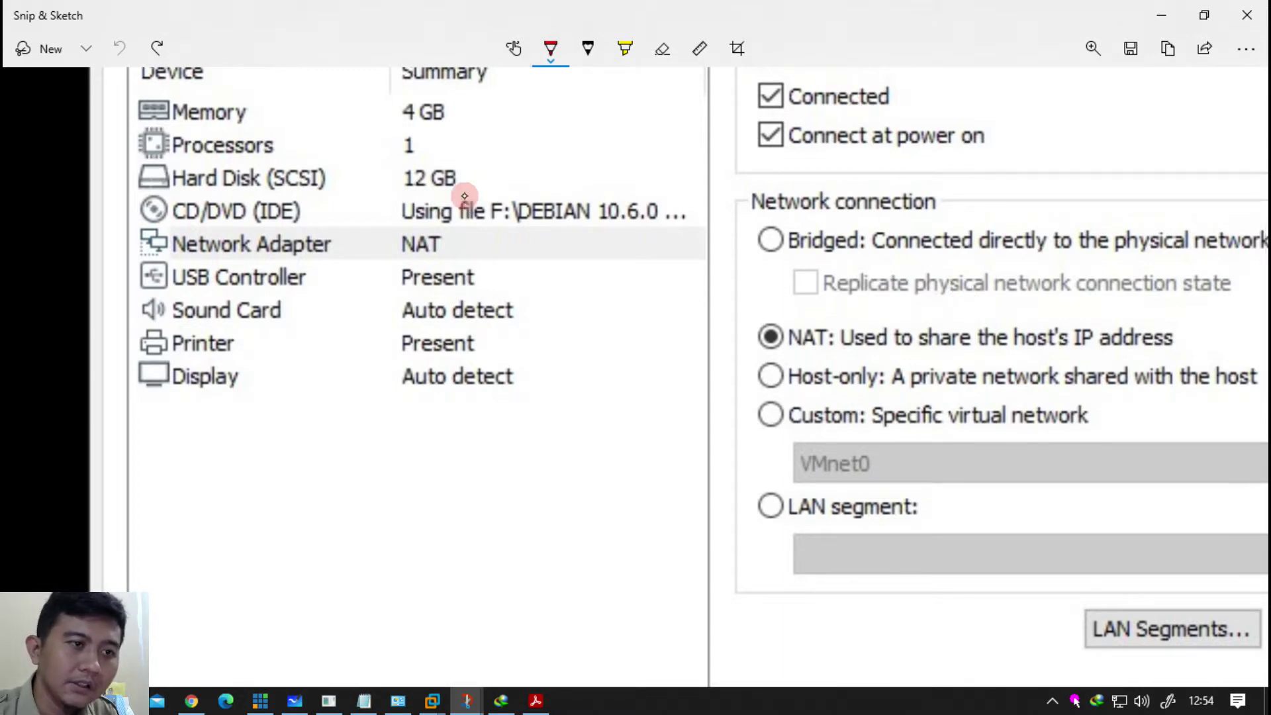
mouse_move(121, 228)
left_mouse_down()
mouse_move(298, 310)
mouse_move(493, 222)
mouse_move(188, 192)
mouse_move(142, 317)
left_mouse_up()
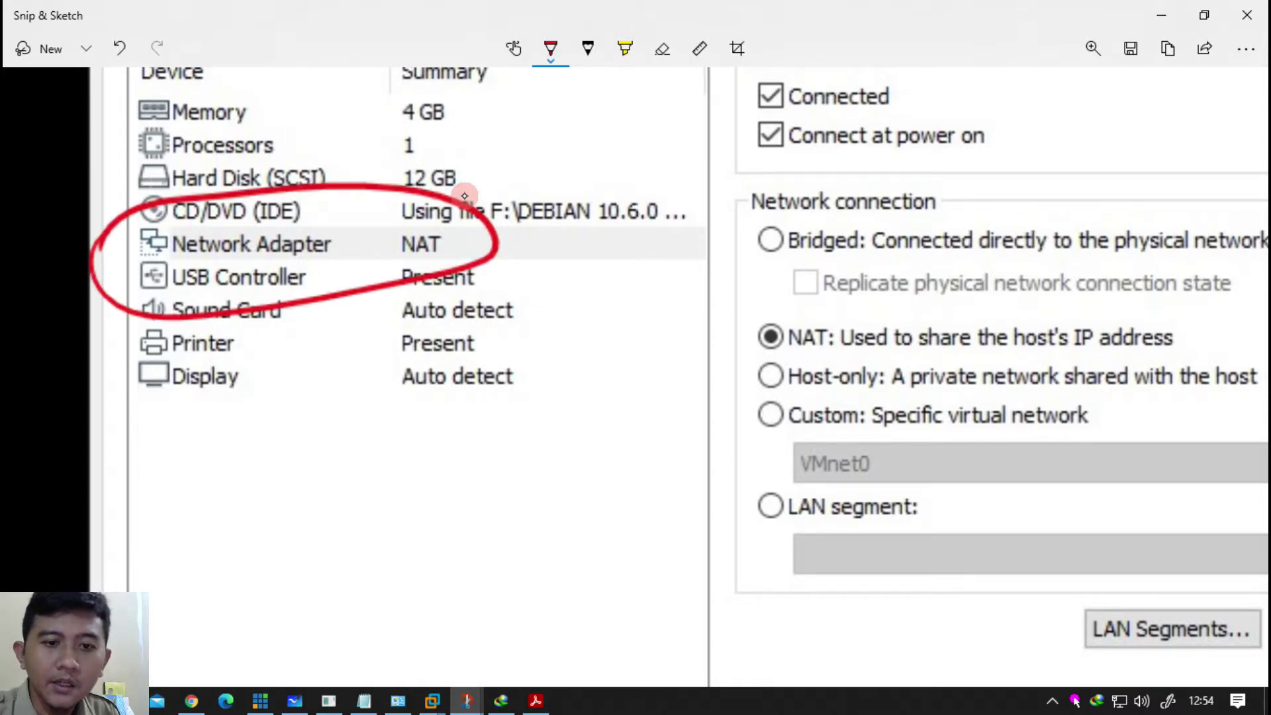
mouse_move(746, 181)
left_mouse_down()
mouse_move(783, 229)
mouse_move(948, 211)
mouse_move(759, 182)
left_mouse_up()
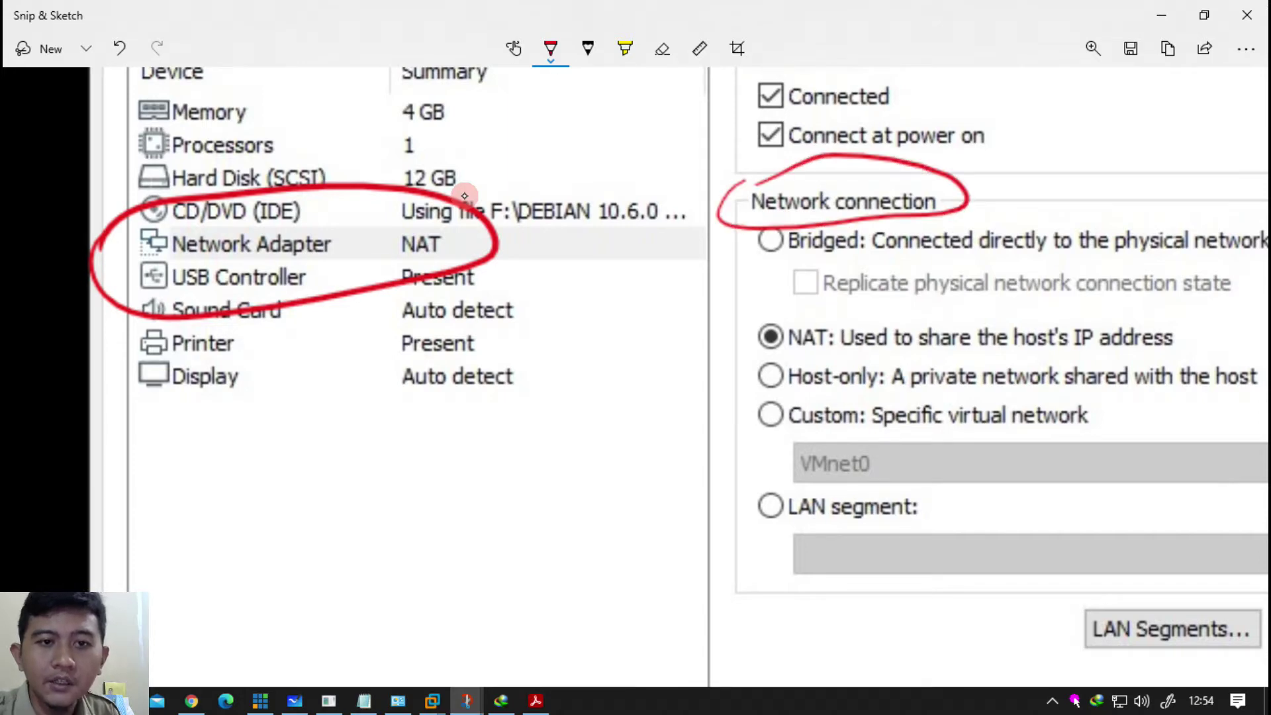
Step: Underline Bridged, NAT, Host-only, Custom and LAN segment in red, and draw a tall loop beside the five options
left_click_drag(762, 255, 867, 262)
left_click_drag(761, 358, 825, 368)
left_click_drag(732, 398, 867, 396)
left_click_drag(735, 436, 863, 439)
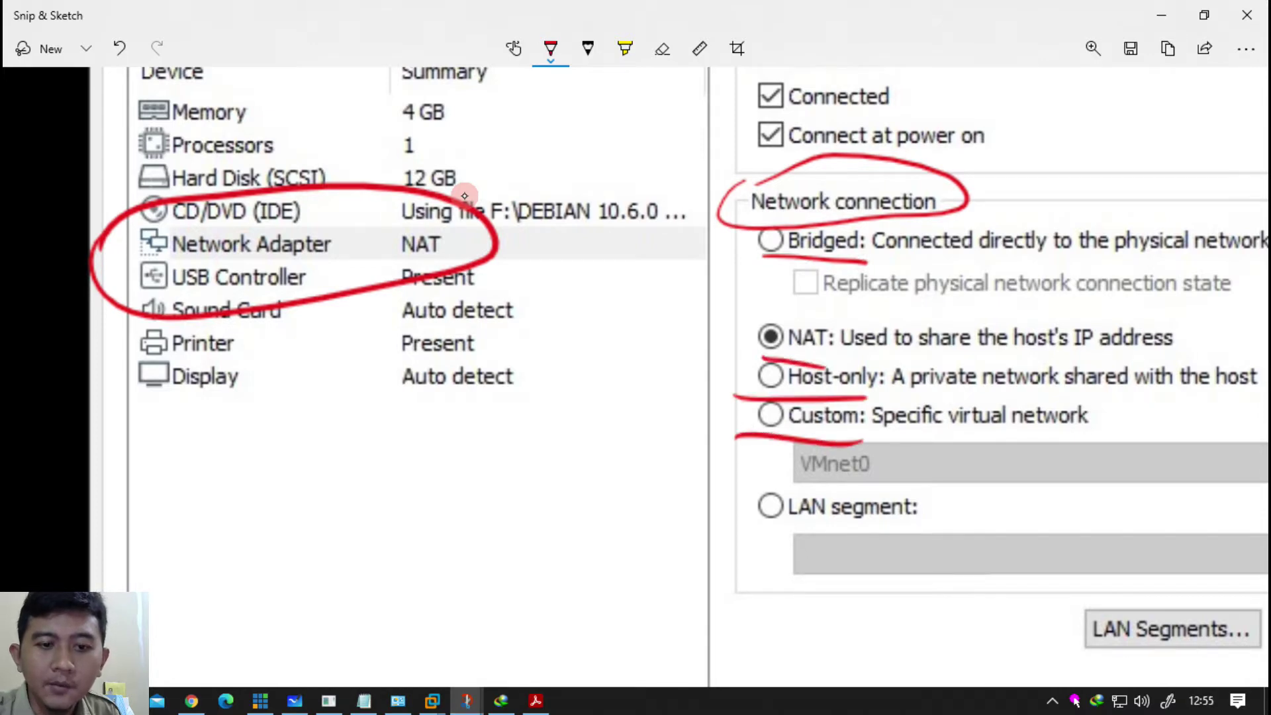
left_click_drag(760, 525, 939, 530)
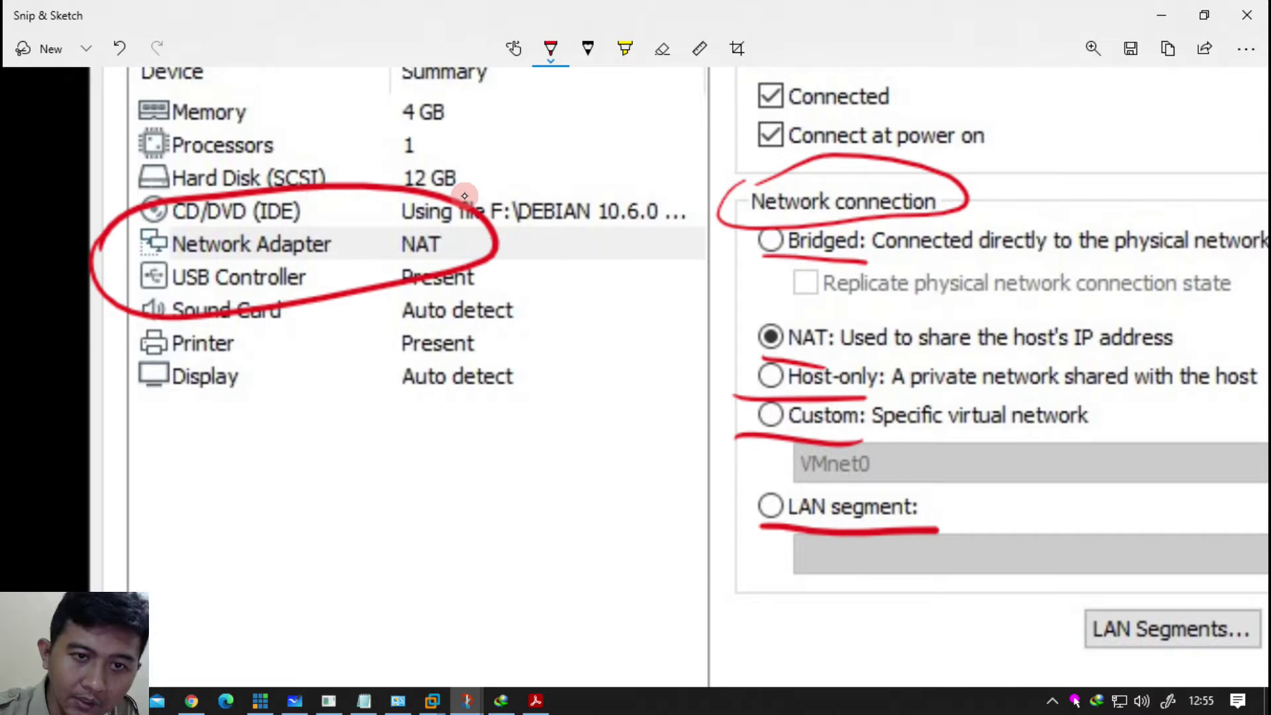
mouse_move(702, 275)
left_mouse_down()
mouse_move(662, 516)
mouse_move(735, 504)
mouse_move(741, 245)
left_mouse_up()
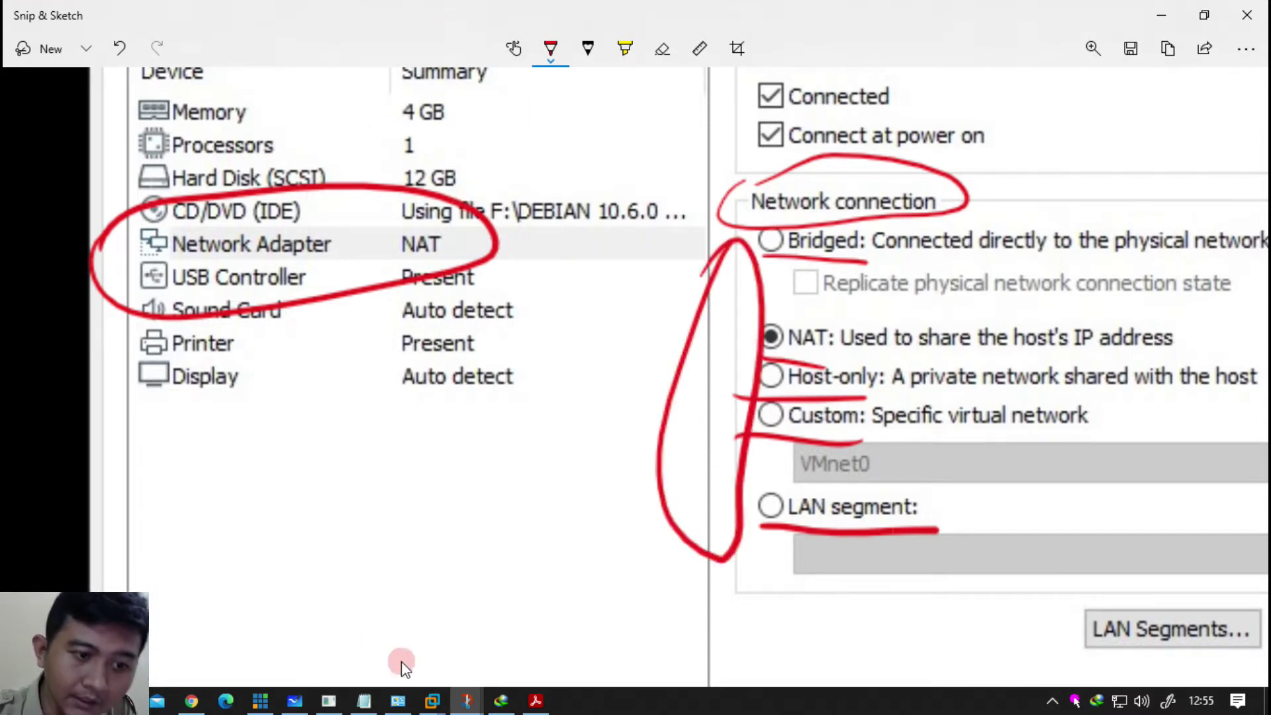
left_click(432, 700)
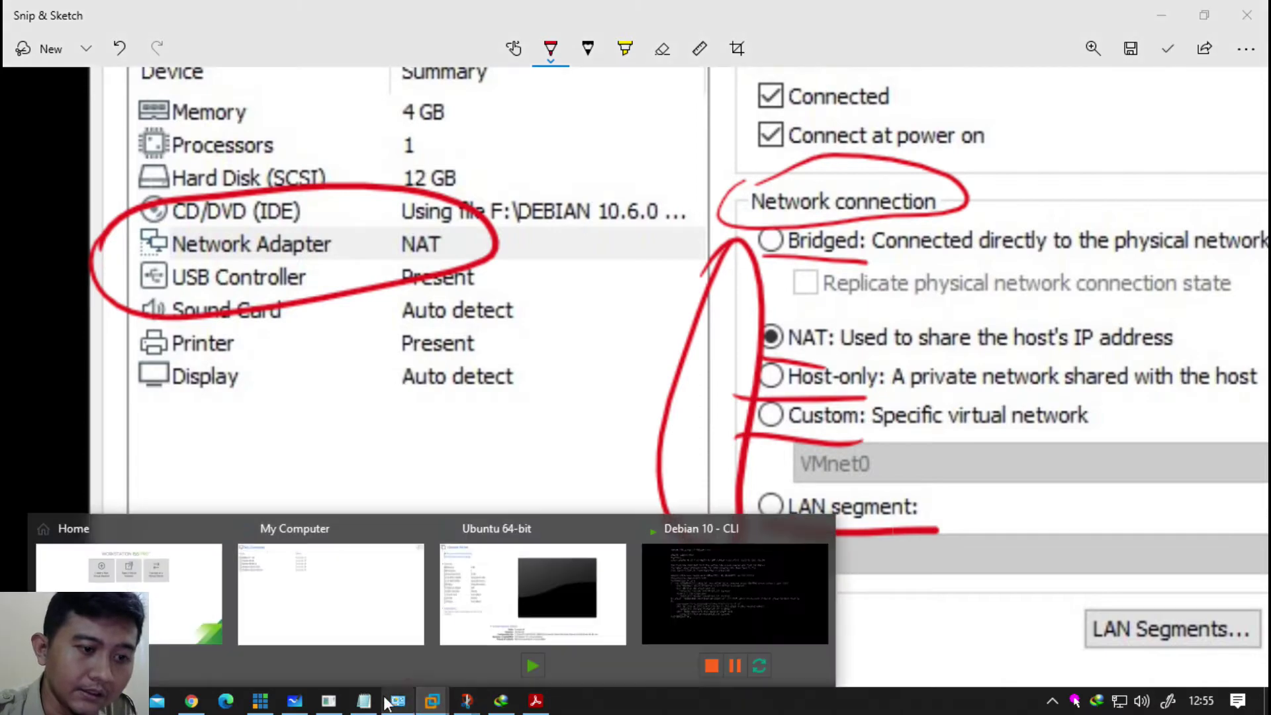
Step: Switch to Chrome, show the Networking pada VMWare diagram and close all the other browser tabs
left_click(192, 700)
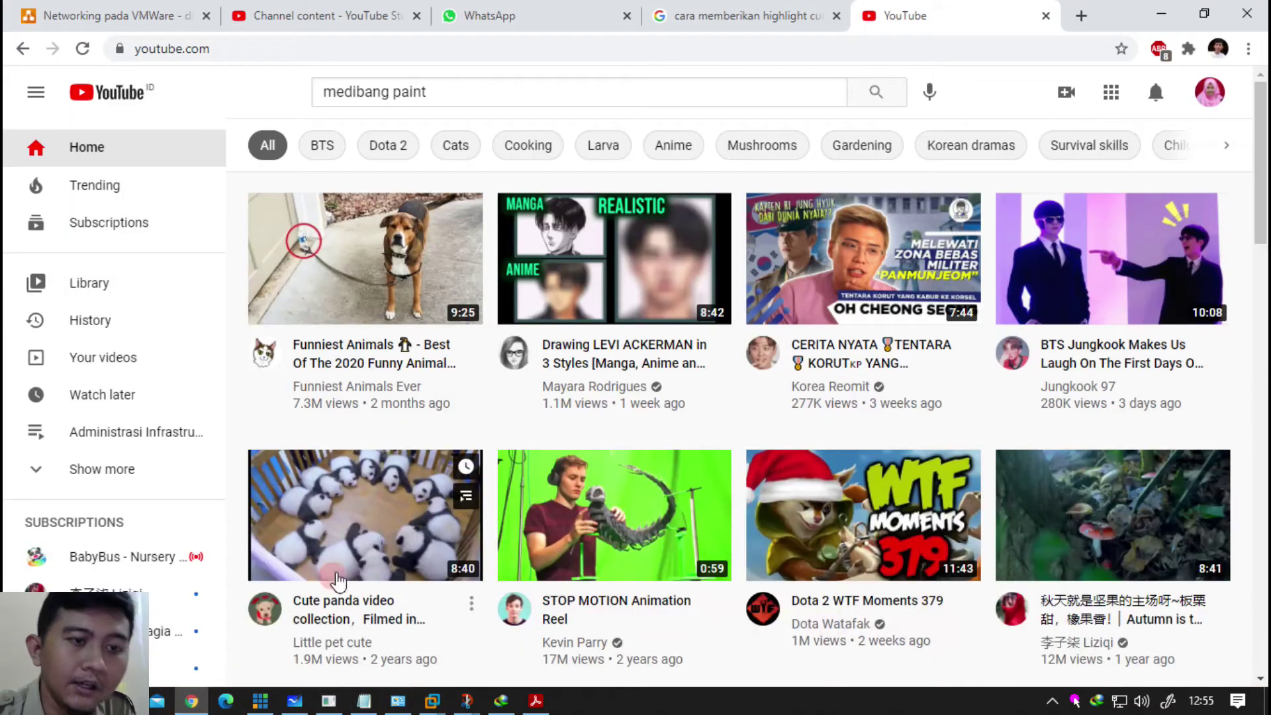
left_click(755, 15)
left_click(126, 15)
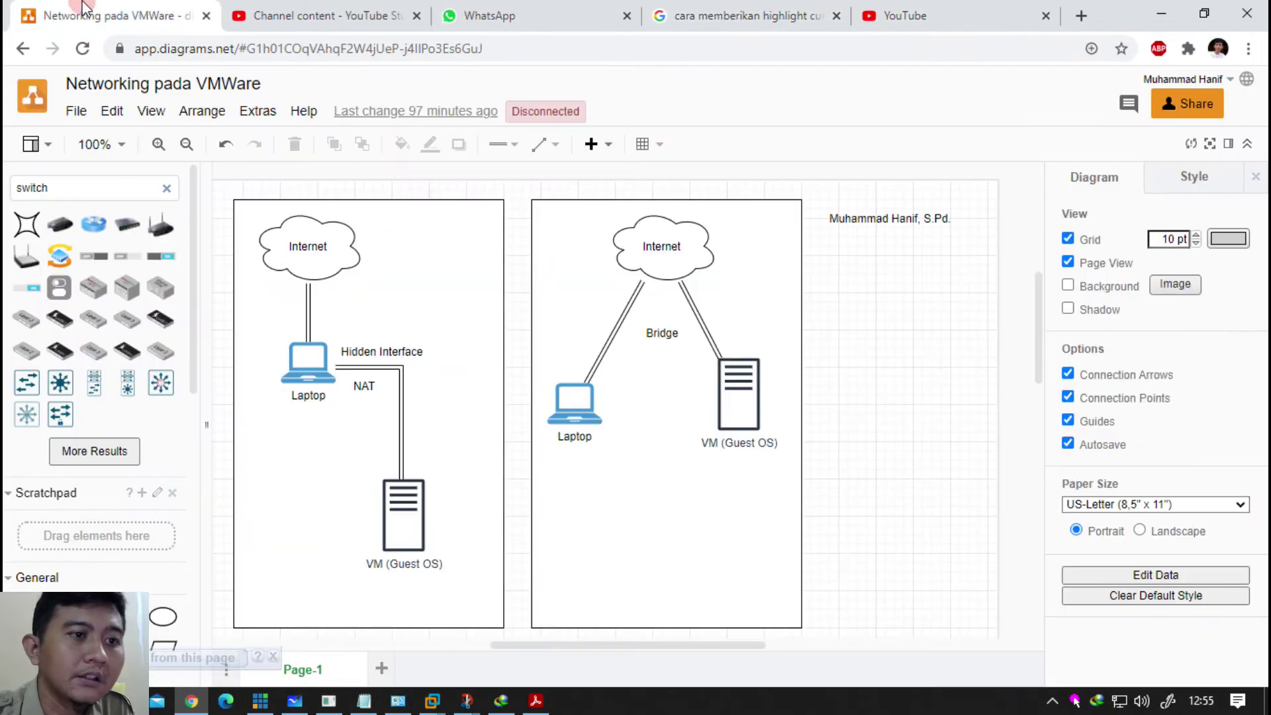
right_click(144, 14)
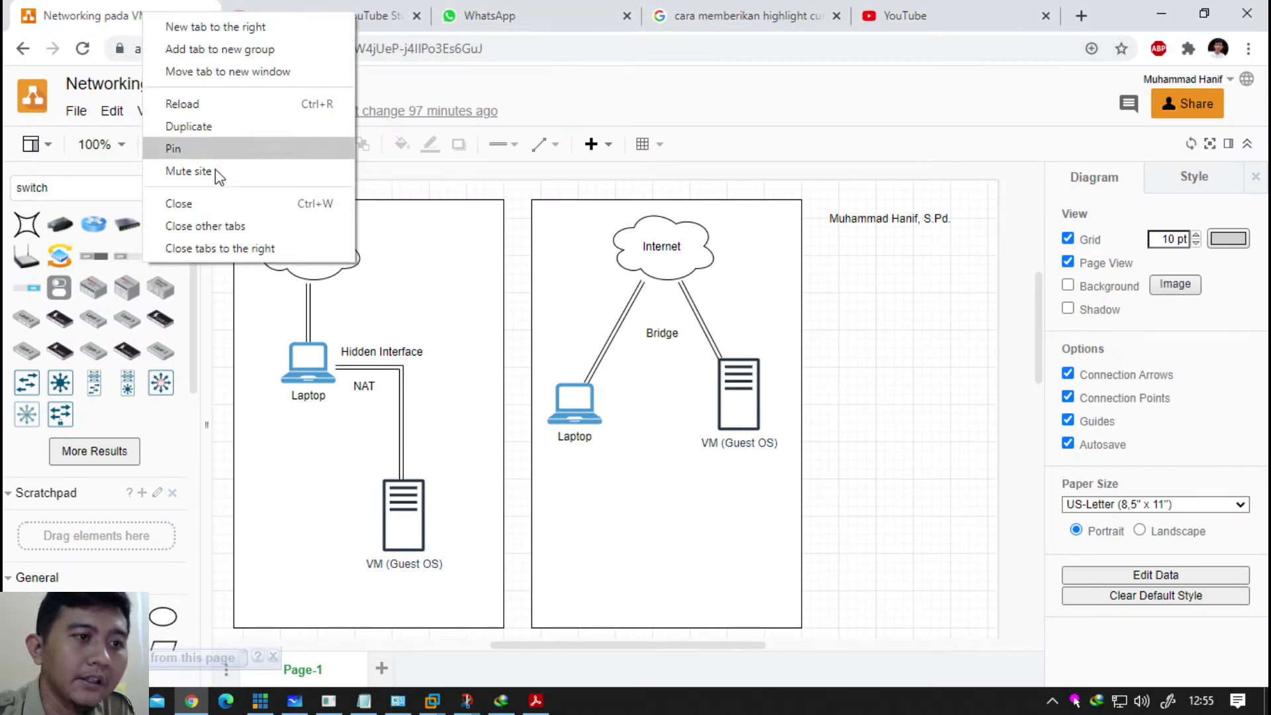
left_click(230, 227)
Step: Switch to Adobe Acrobat Reader and examine the NAT and Bridge network diagrams in Networking pada VMWare.pdf
left_click(538, 703)
scroll(352, 238, "down", 1)
scroll(351, 238, "up", 1)
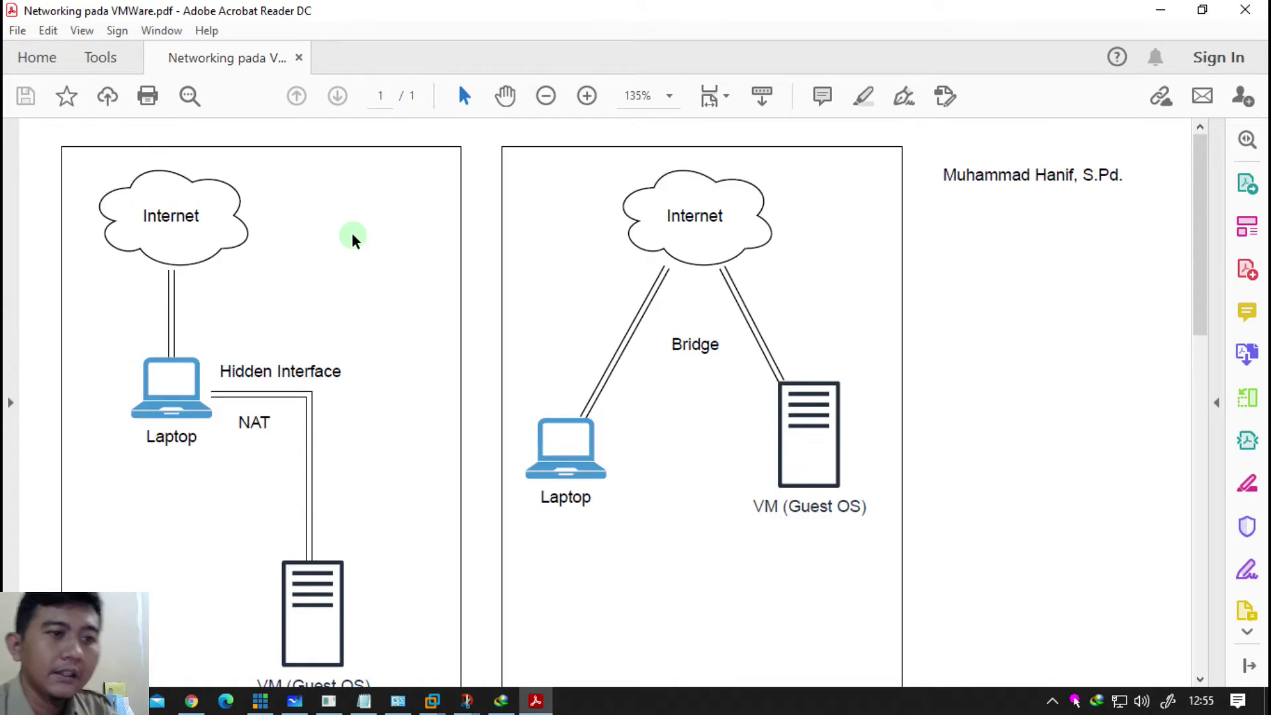
scroll(352, 239, "up", 2)
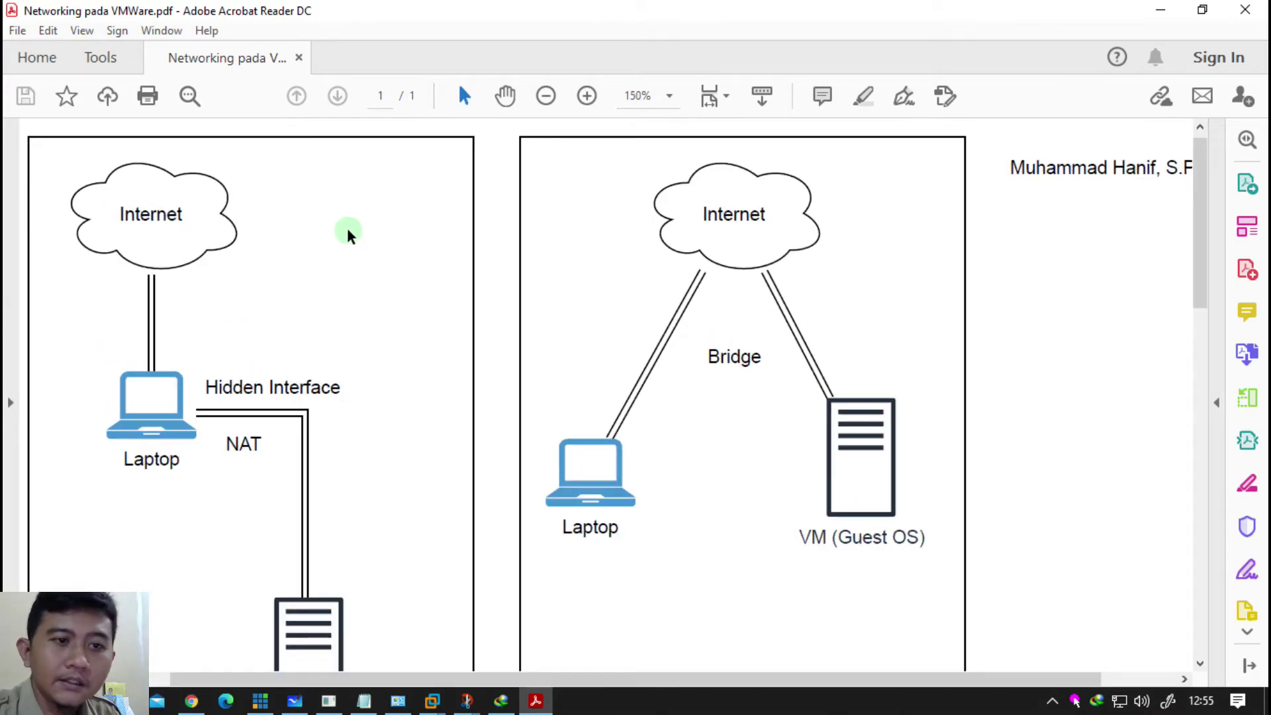
scroll(347, 235, "down", 3)
scroll(483, 679, "up", 2)
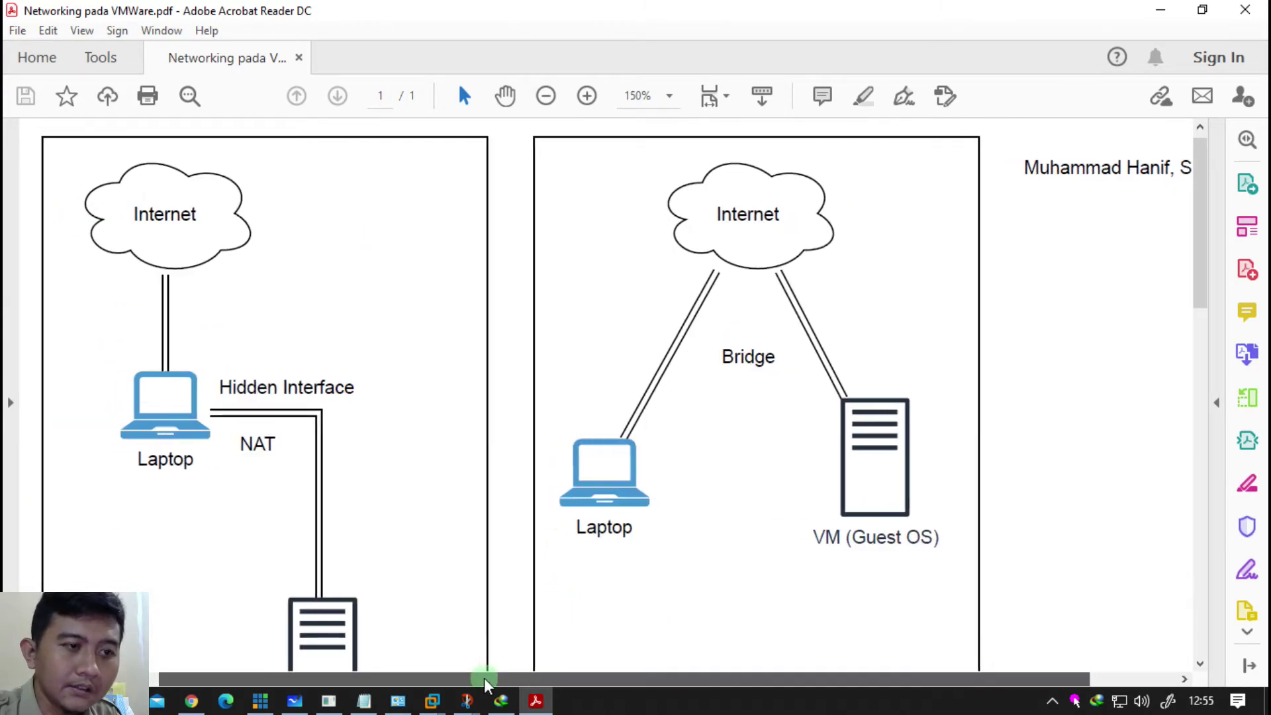
scroll(503, 477, "down", 2)
scroll(507, 474, "up", 2)
scroll(509, 473, "down", 2)
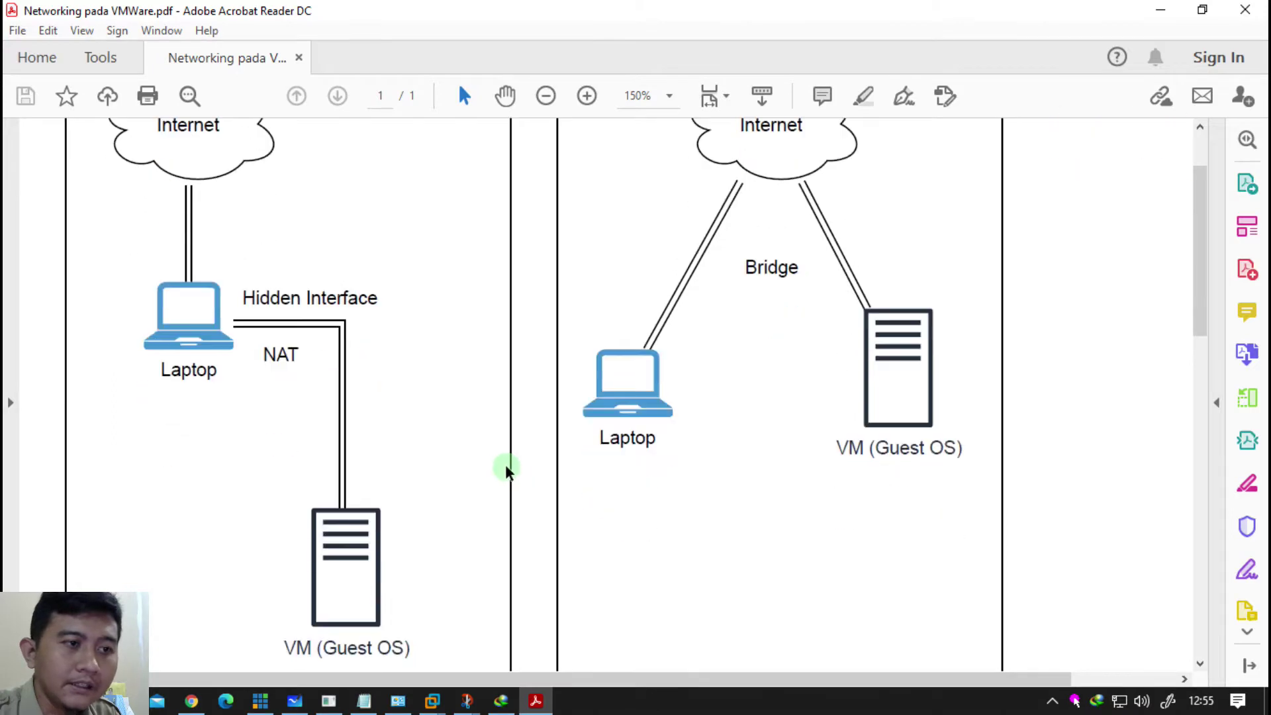
scroll(509, 473, "up", 1)
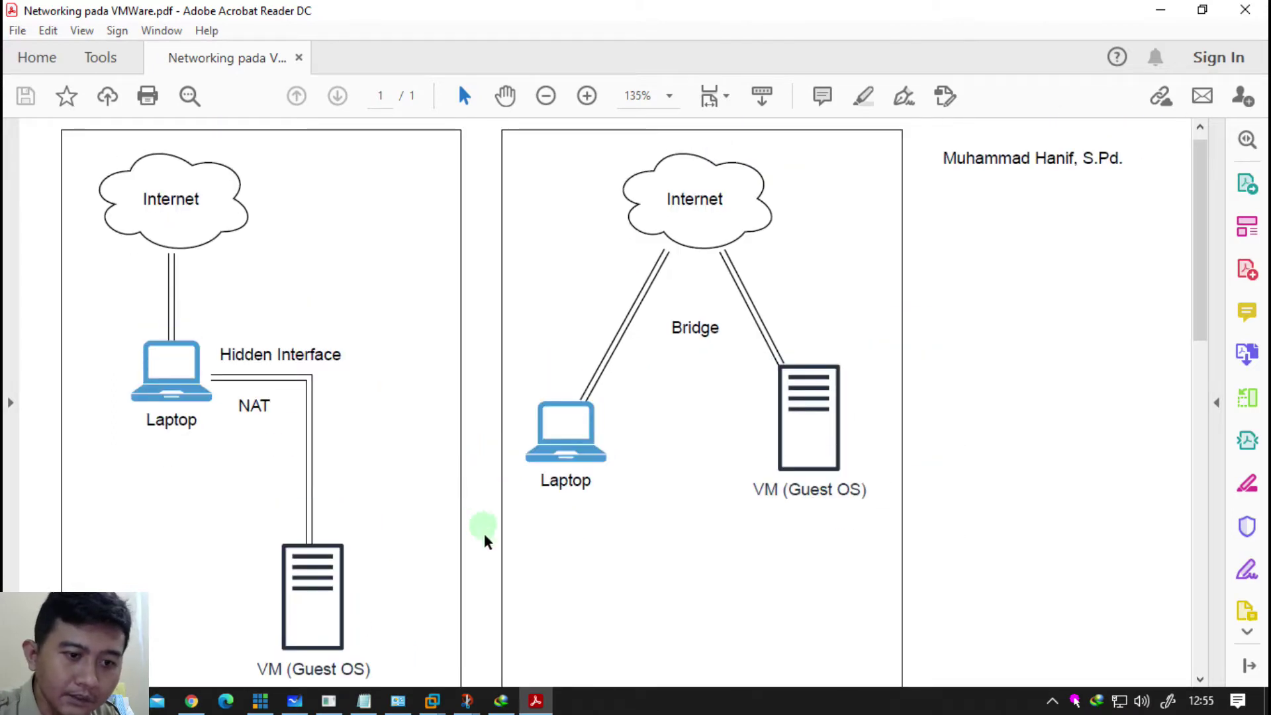
Step: Close the annotated network adapter snip in Snip & Sketch and bring up the snip of the NAT and Bridge diagrams
left_click(467, 701)
left_click(520, 642)
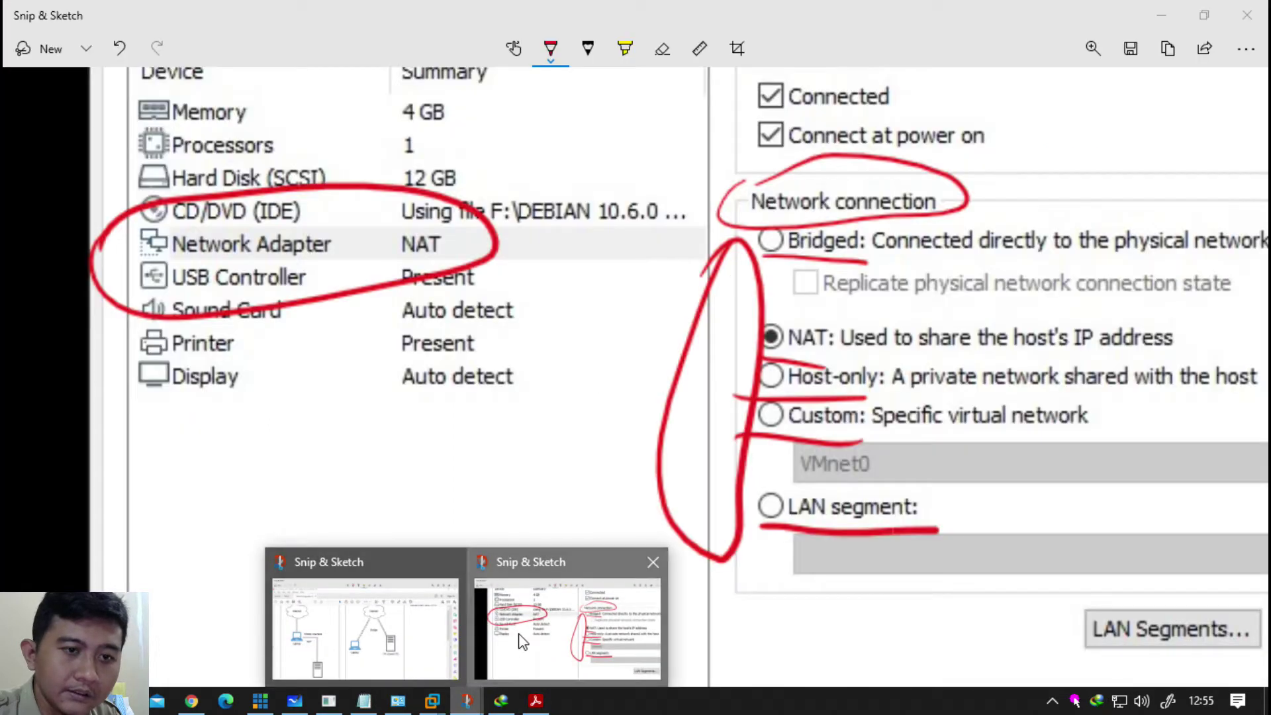
left_click(1248, 19)
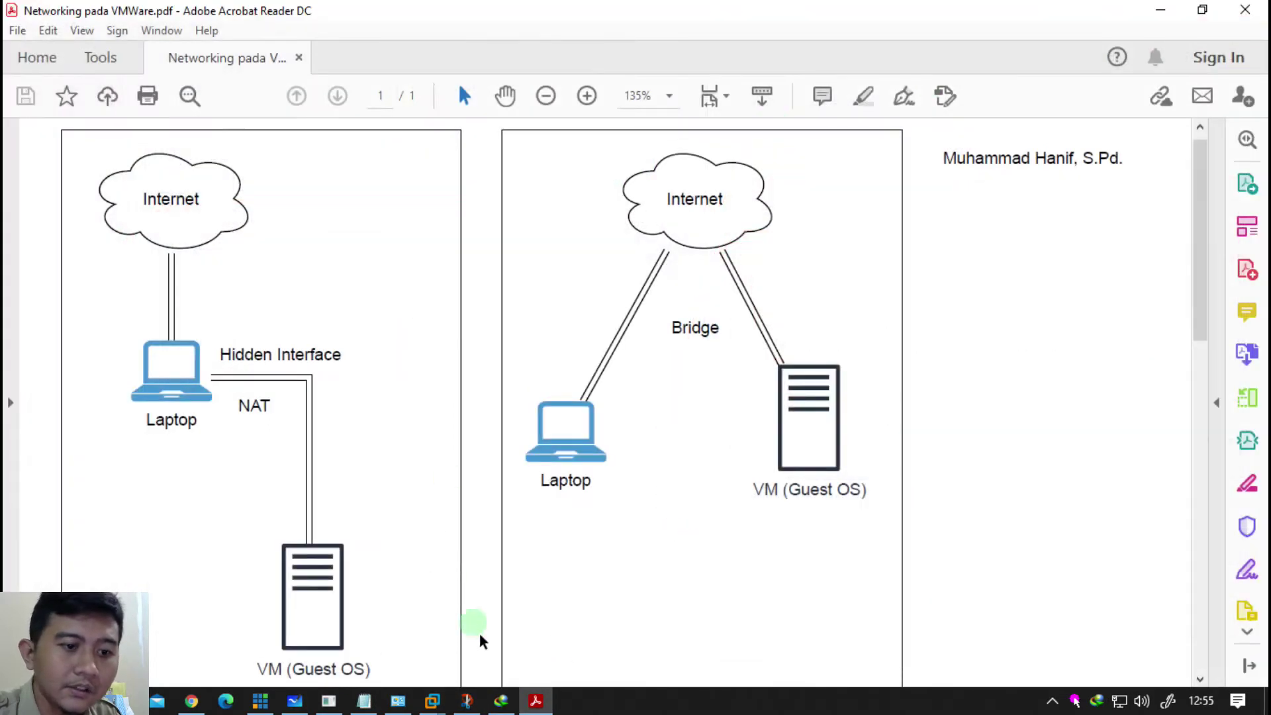
left_click(466, 700)
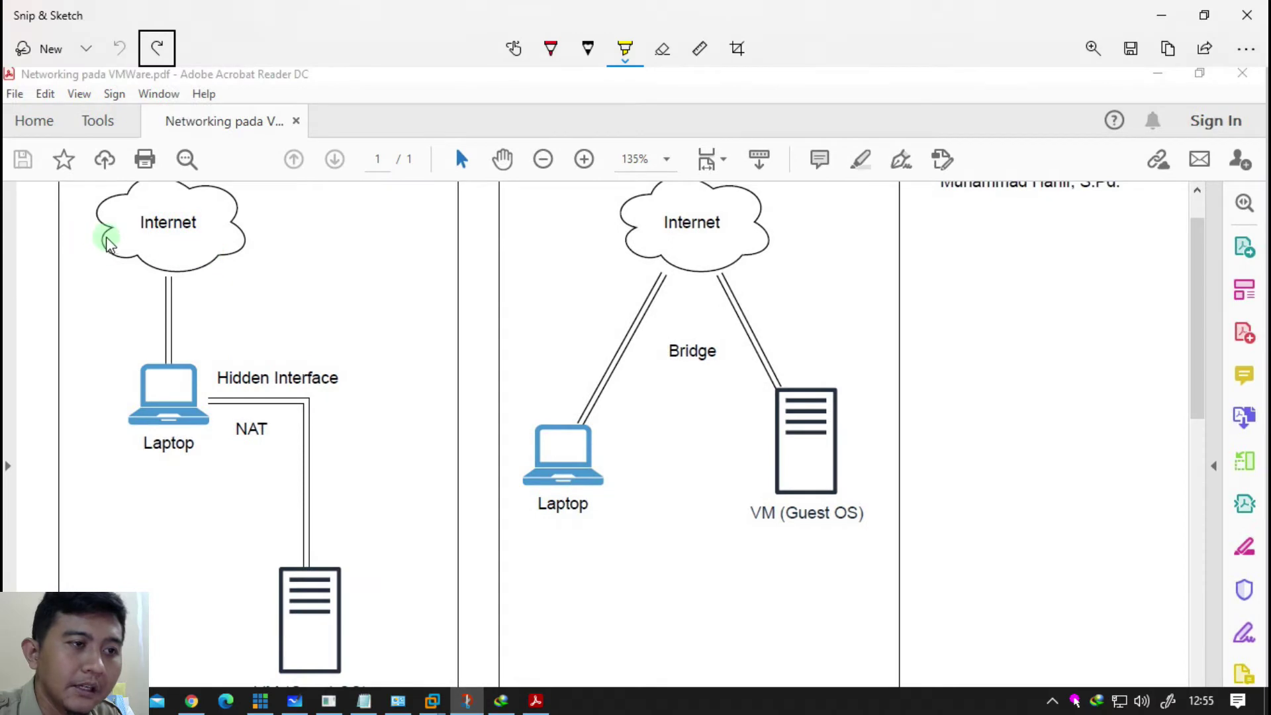
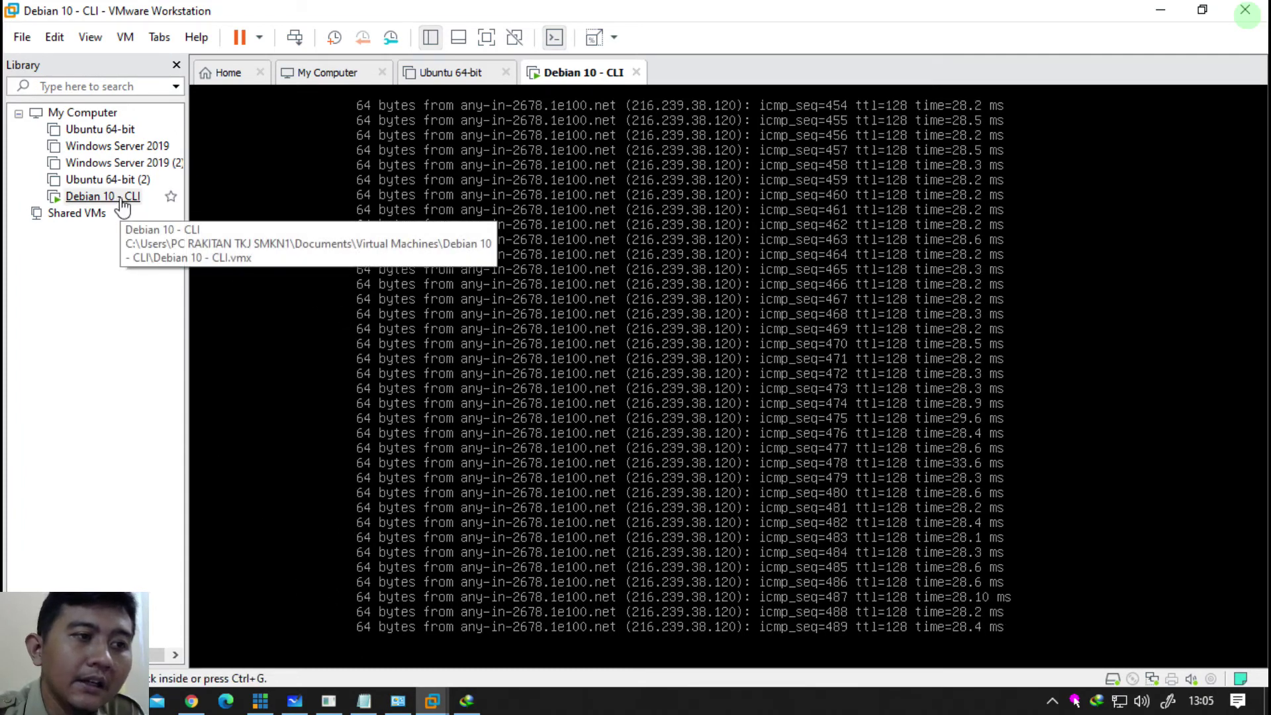
Step: Open the host computer's list of network adapters from the Windows Network & Internet settings
key("ctrl+g")
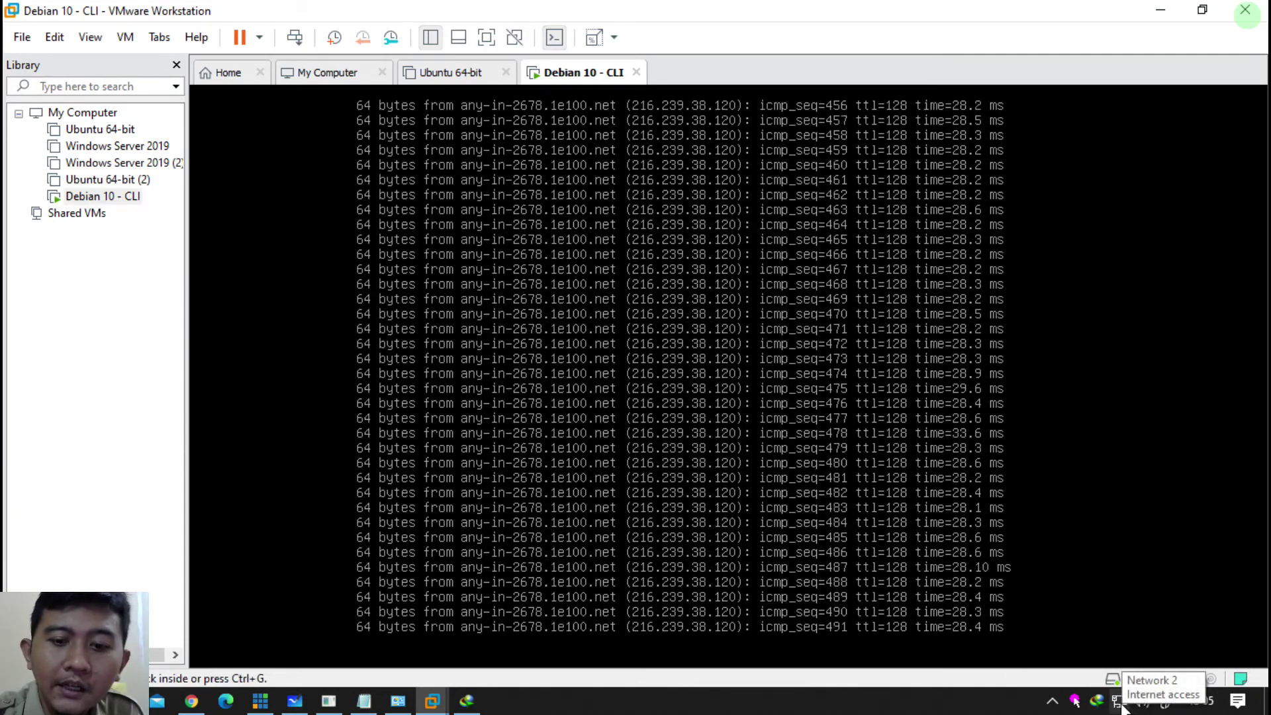
right_click(1123, 703)
left_click(1127, 688)
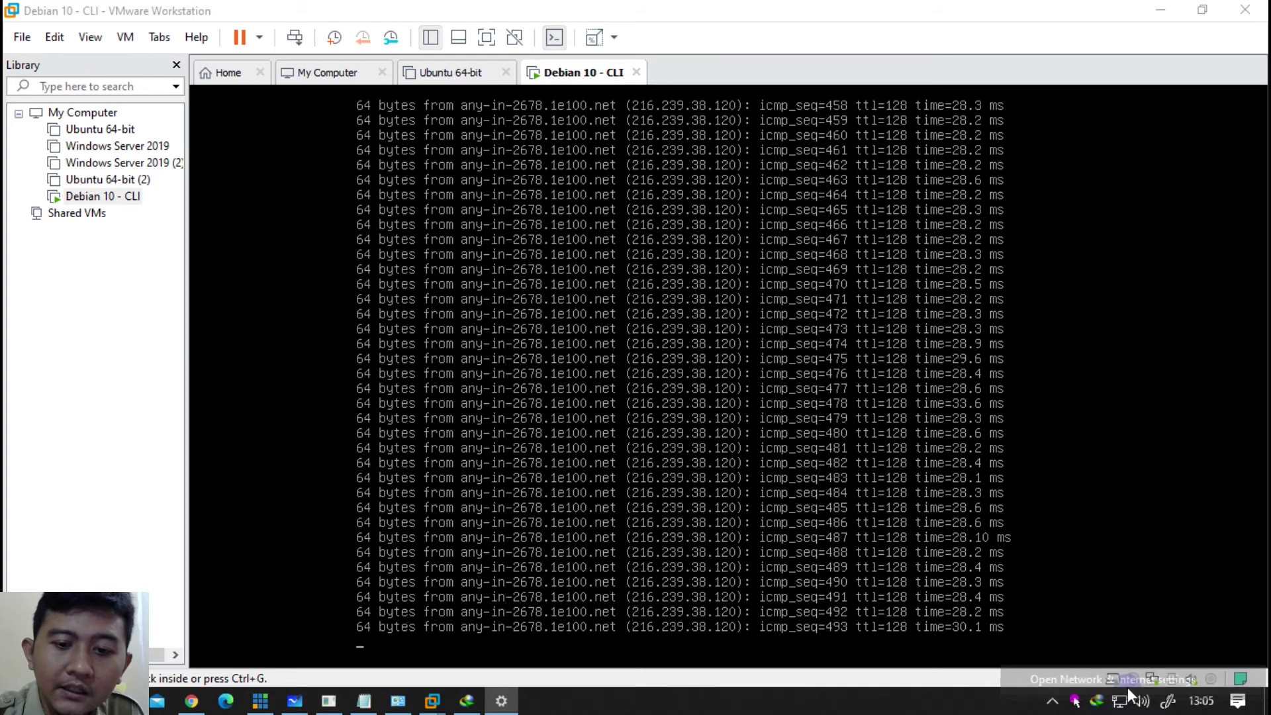
left_click(637, 488)
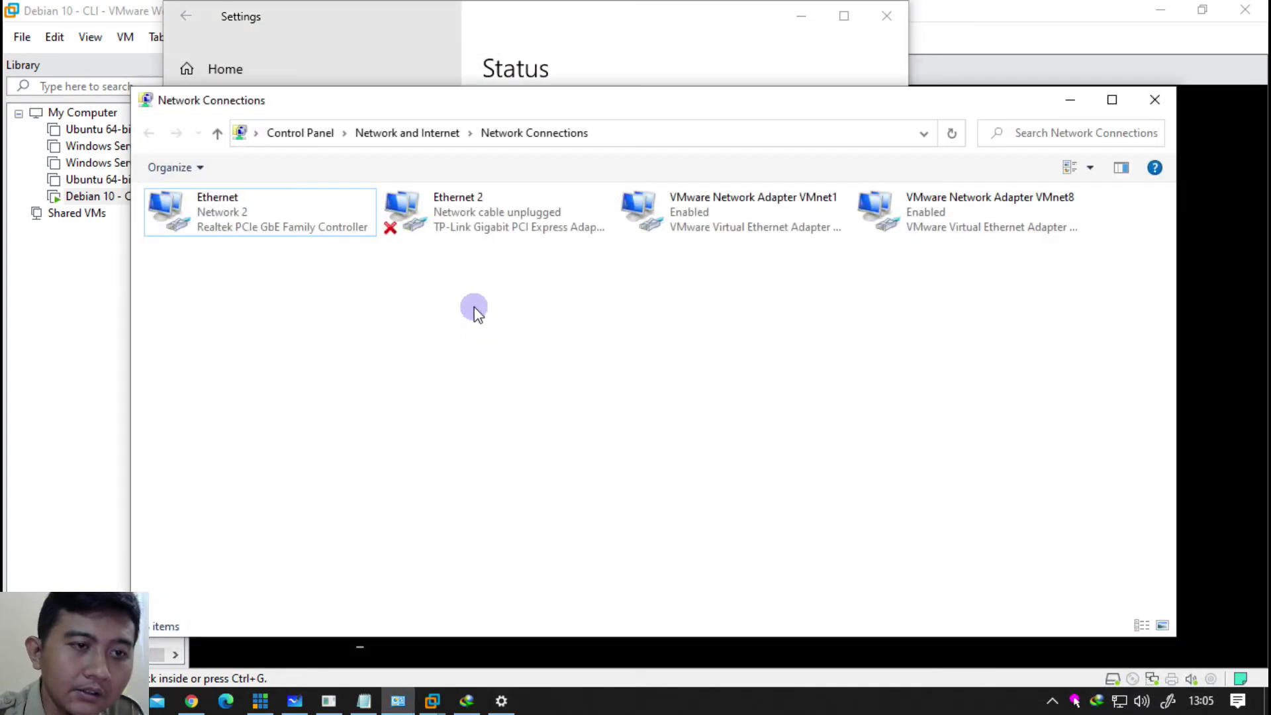
Step: Examine the Ethernet adapter's Internet Protocol Version 4 (TCP/IPv4) properties, and close its properties without changes
left_click(308, 228)
right_click(308, 228)
left_click(392, 404)
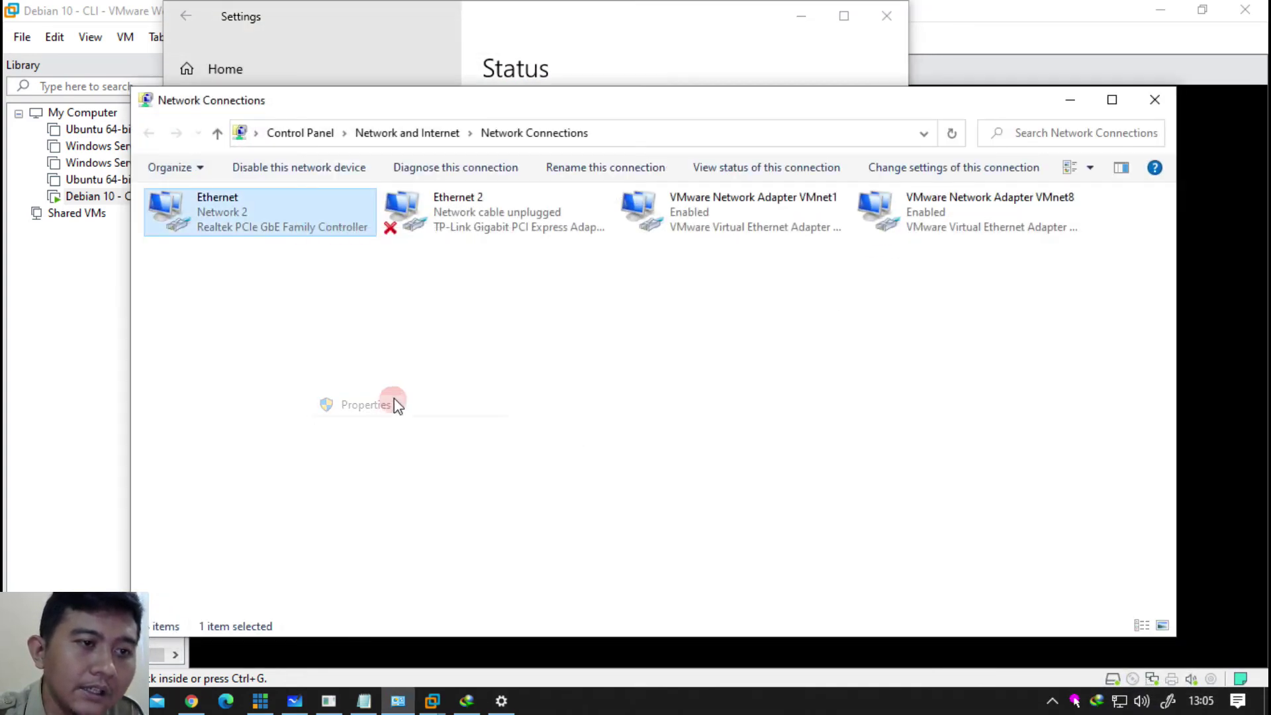
left_click(357, 397)
double_click(358, 399)
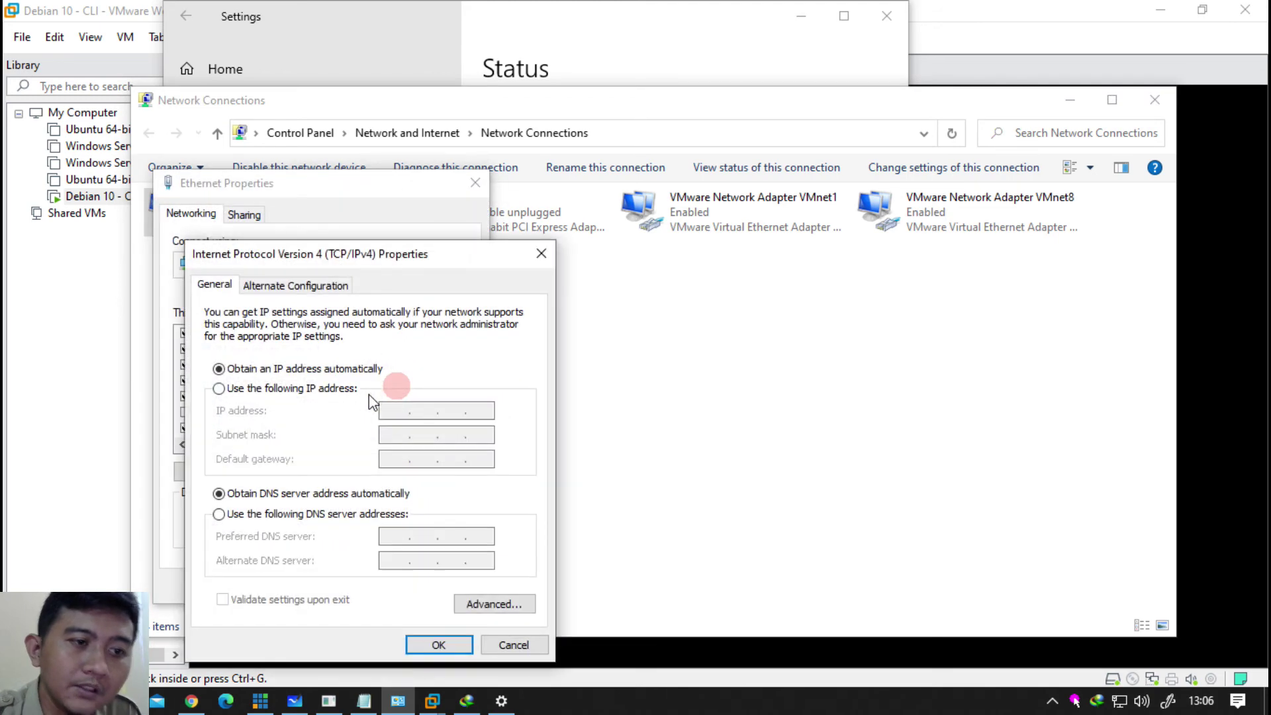
left_click(542, 254)
left_click(240, 214)
left_click(190, 215)
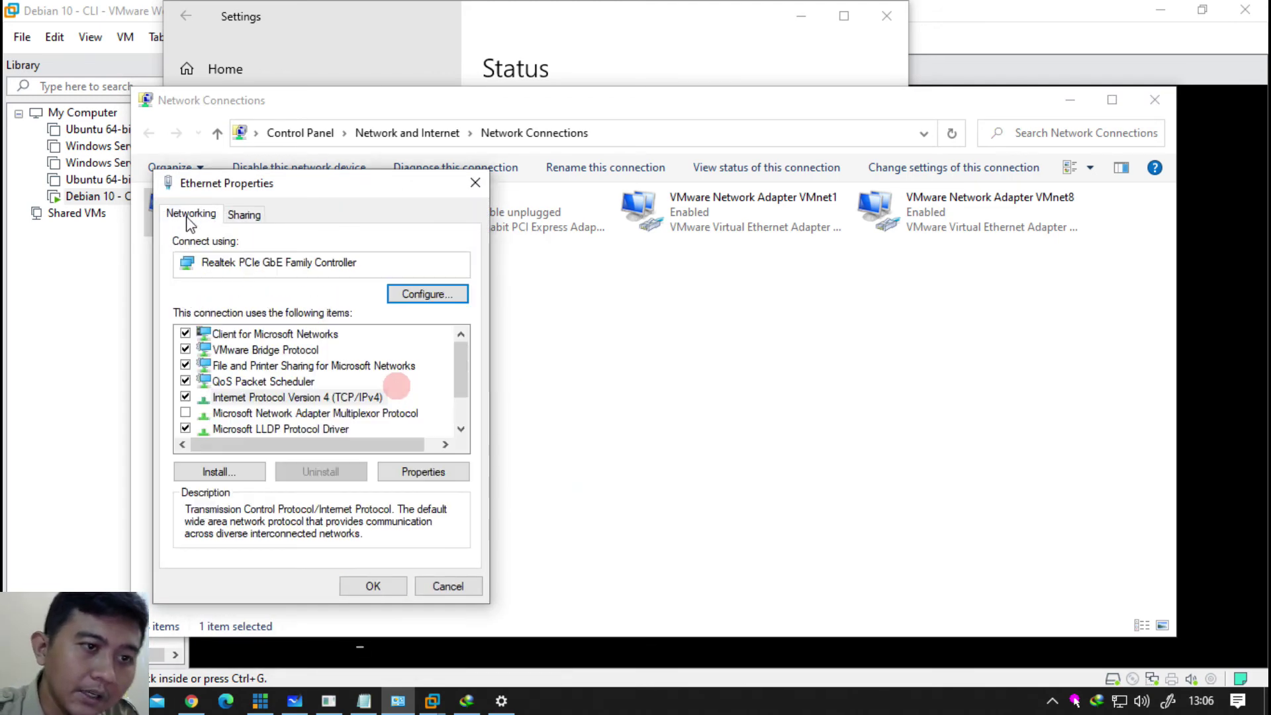
left_click(475, 183)
Step: Read the Ethernet adapter's network connection details, including its IPv4 address, subnet mask and gateway, and close its status
right_click(247, 232)
left_click(292, 268)
left_click(533, 335)
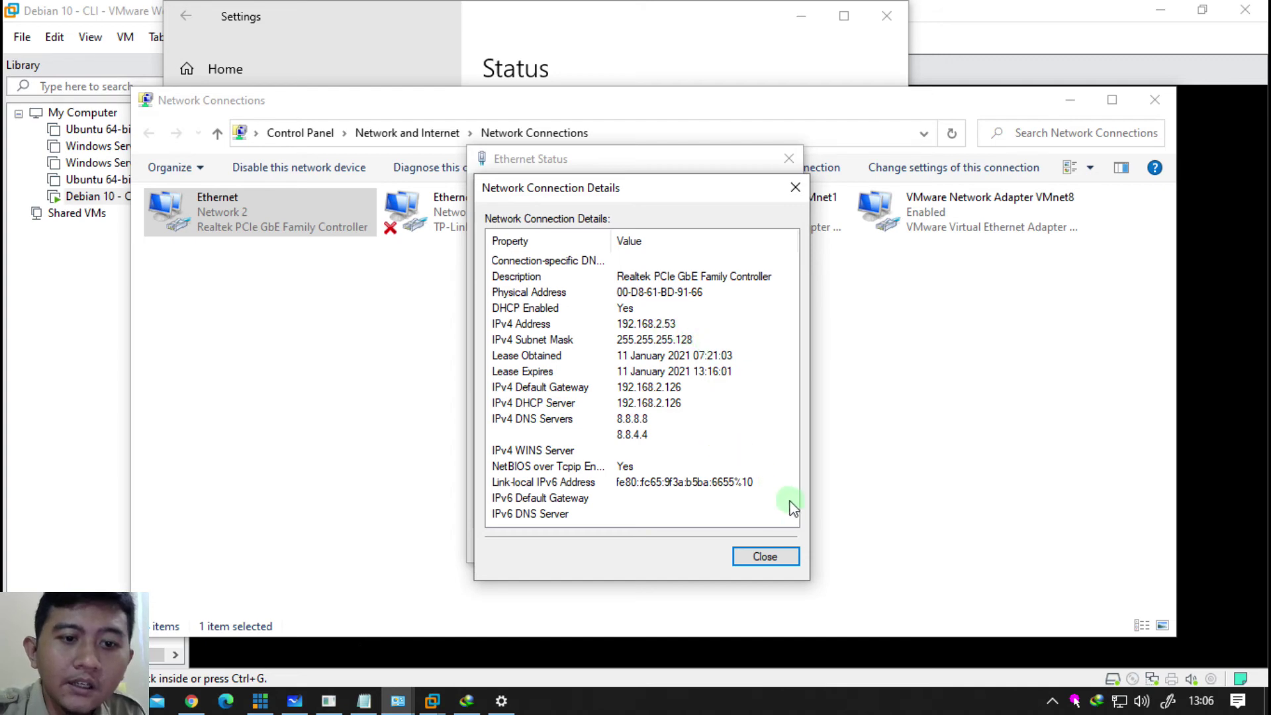
left_click(782, 561)
left_click(768, 551)
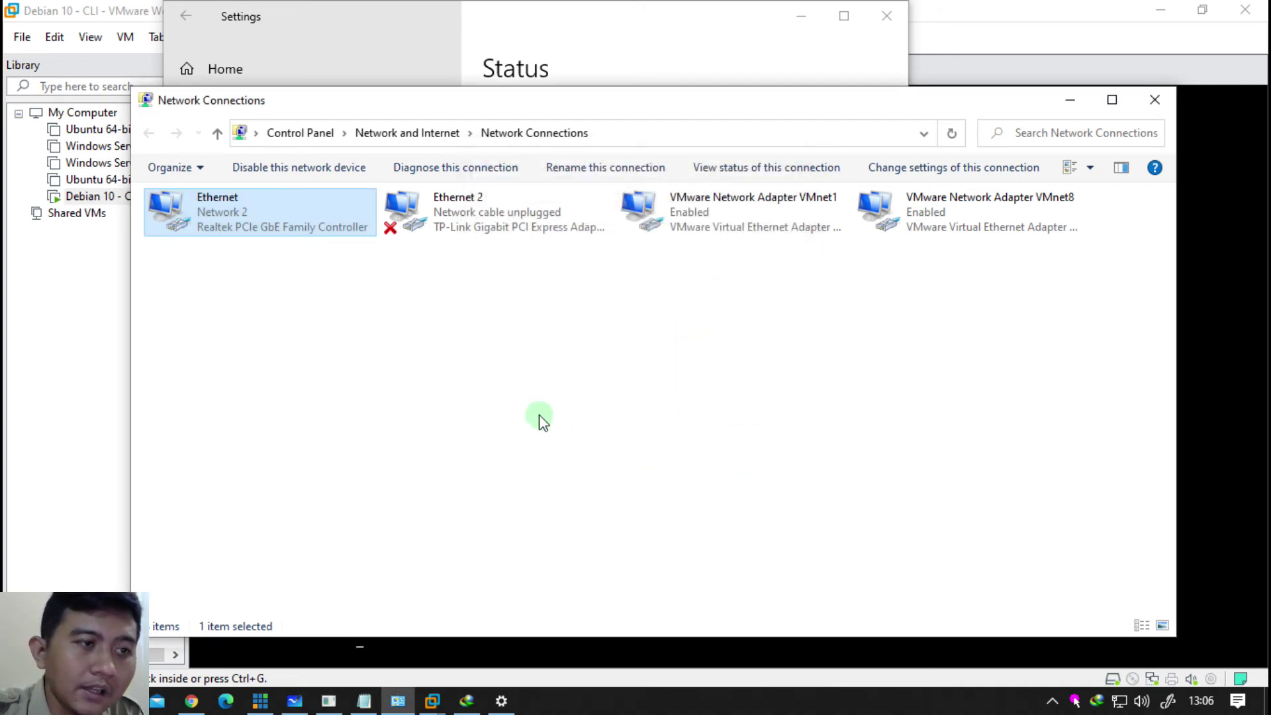
Step: Return to VMware Workstation and power off the Debian 10 - CLI virtual machine
left_click(59, 371)
right_click(113, 196)
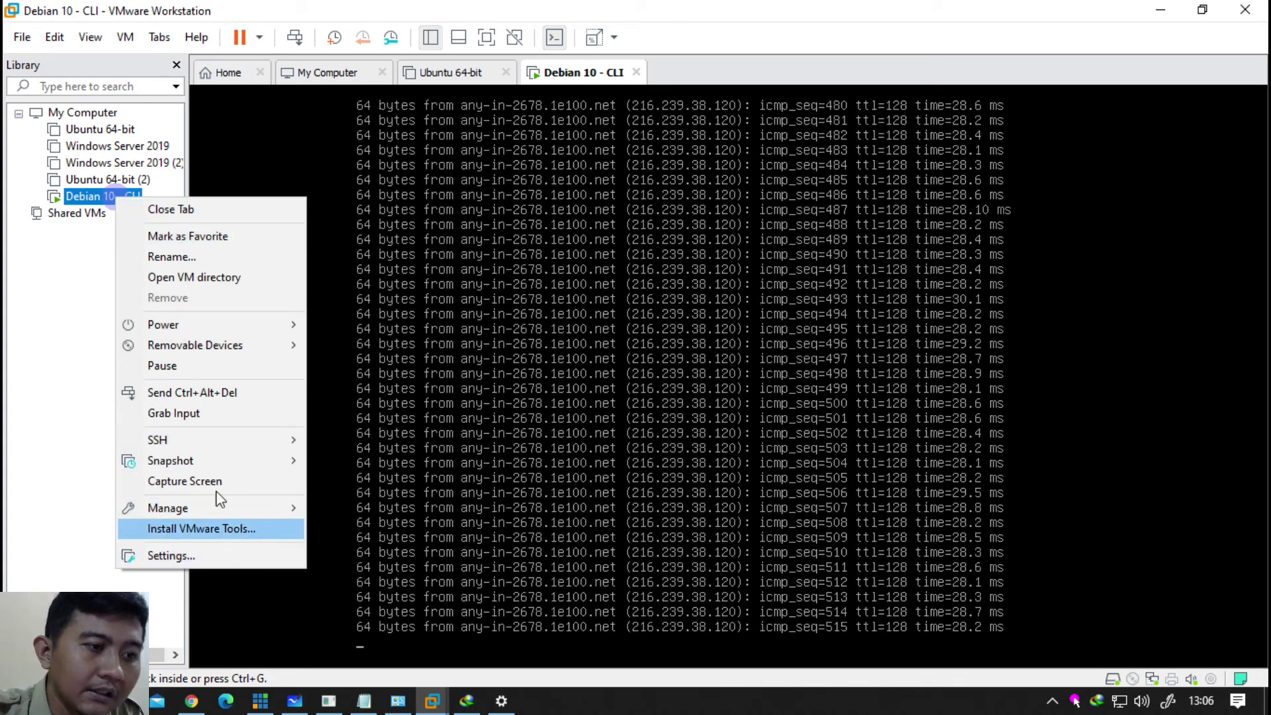
mouse_move(246, 327)
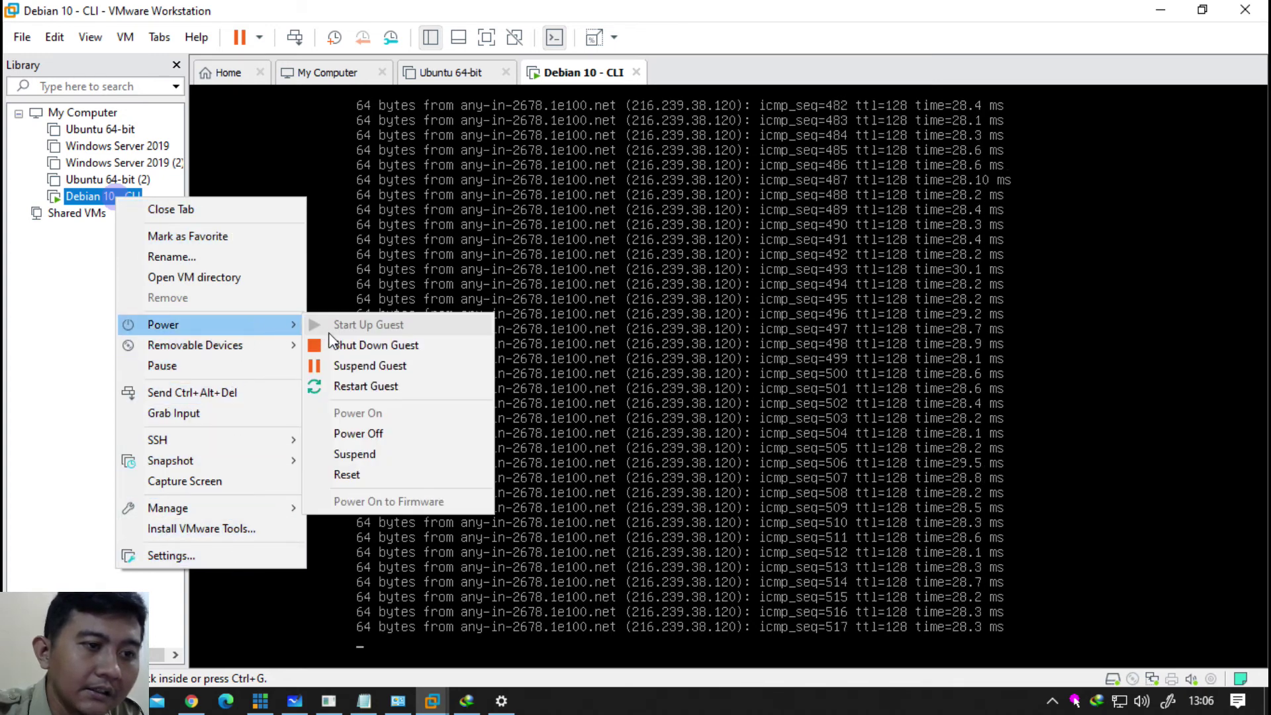
left_click(364, 434)
left_click(659, 401)
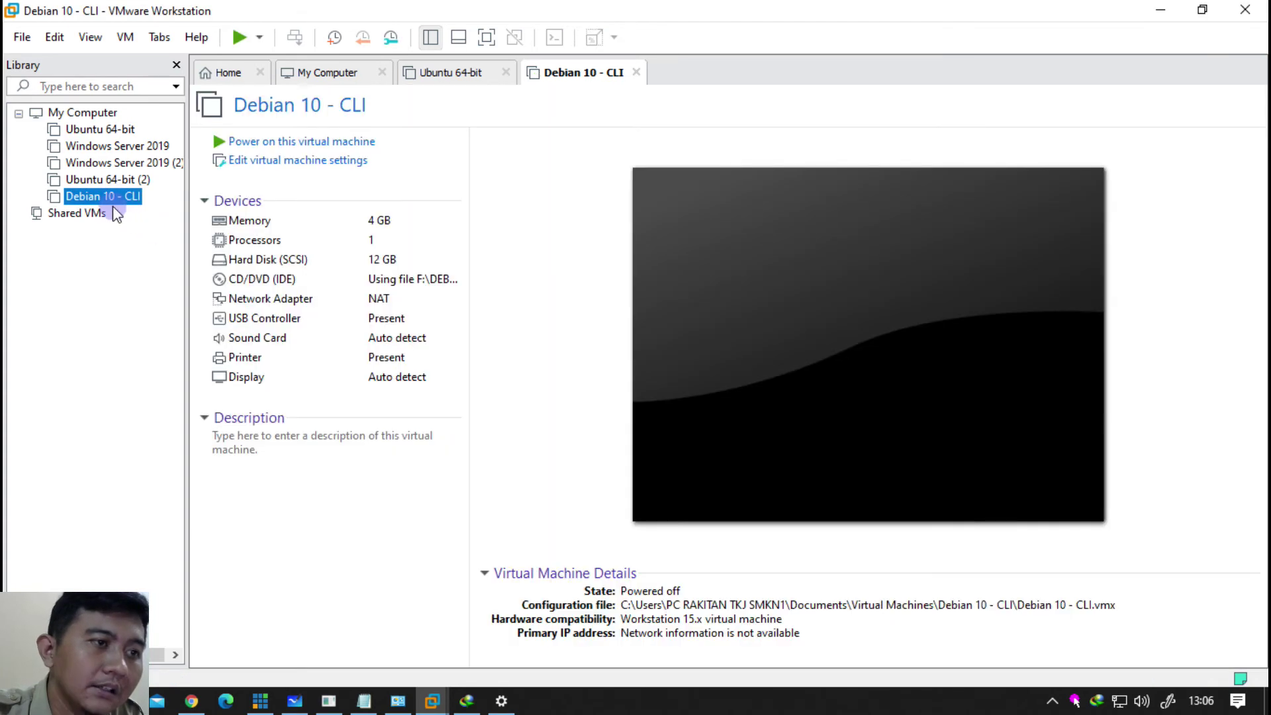
Step: Set the Debian 10 - CLI virtual machine's network adapter to Bridged in its settings
right_click(113, 197)
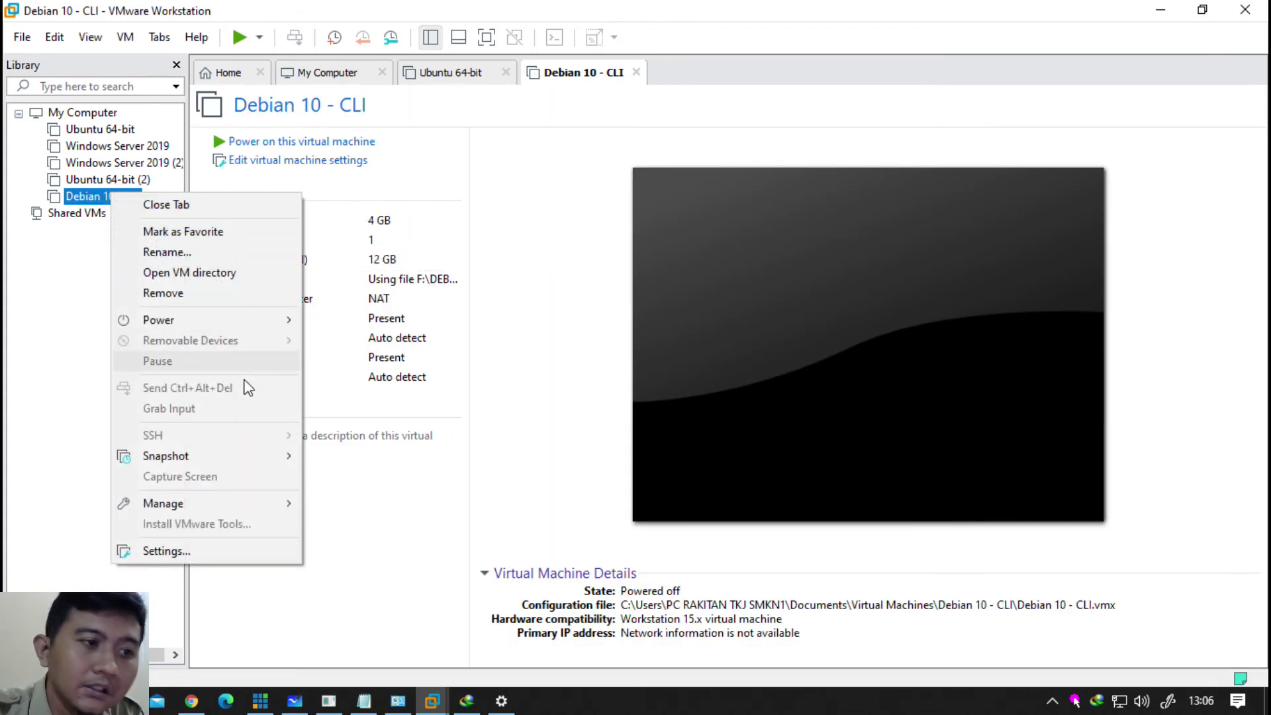
left_click(235, 546)
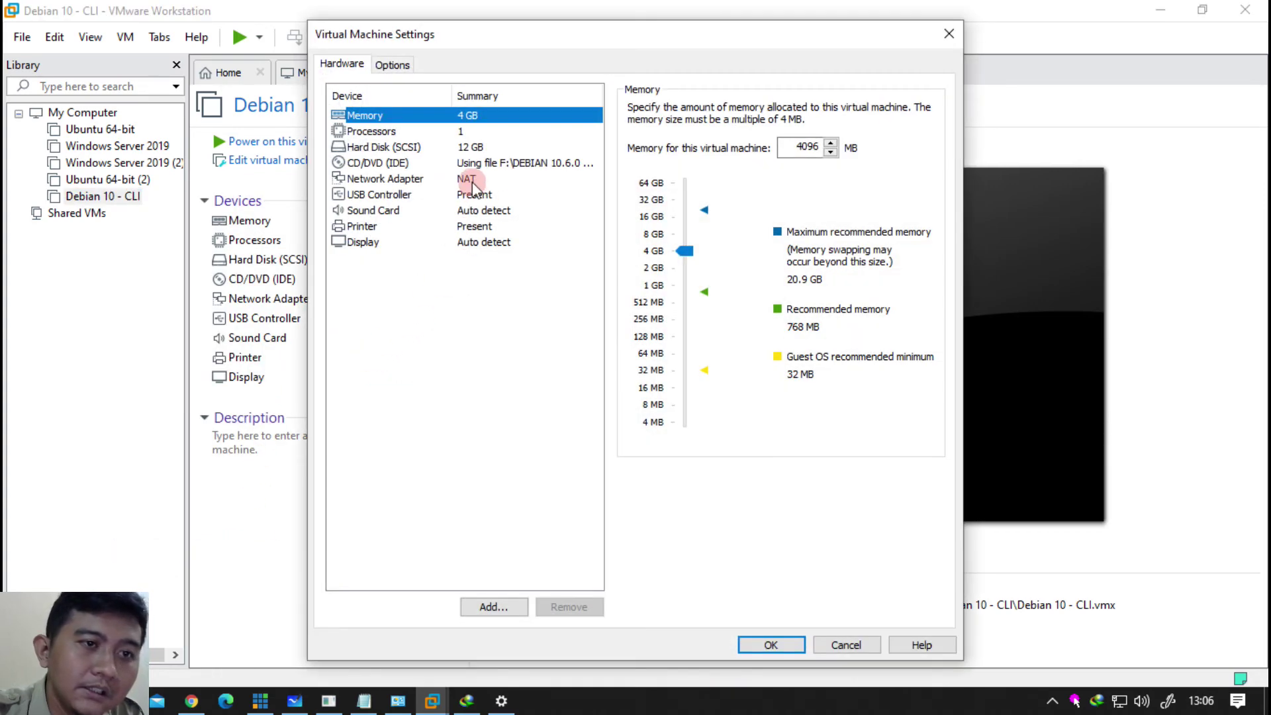
left_click(463, 178)
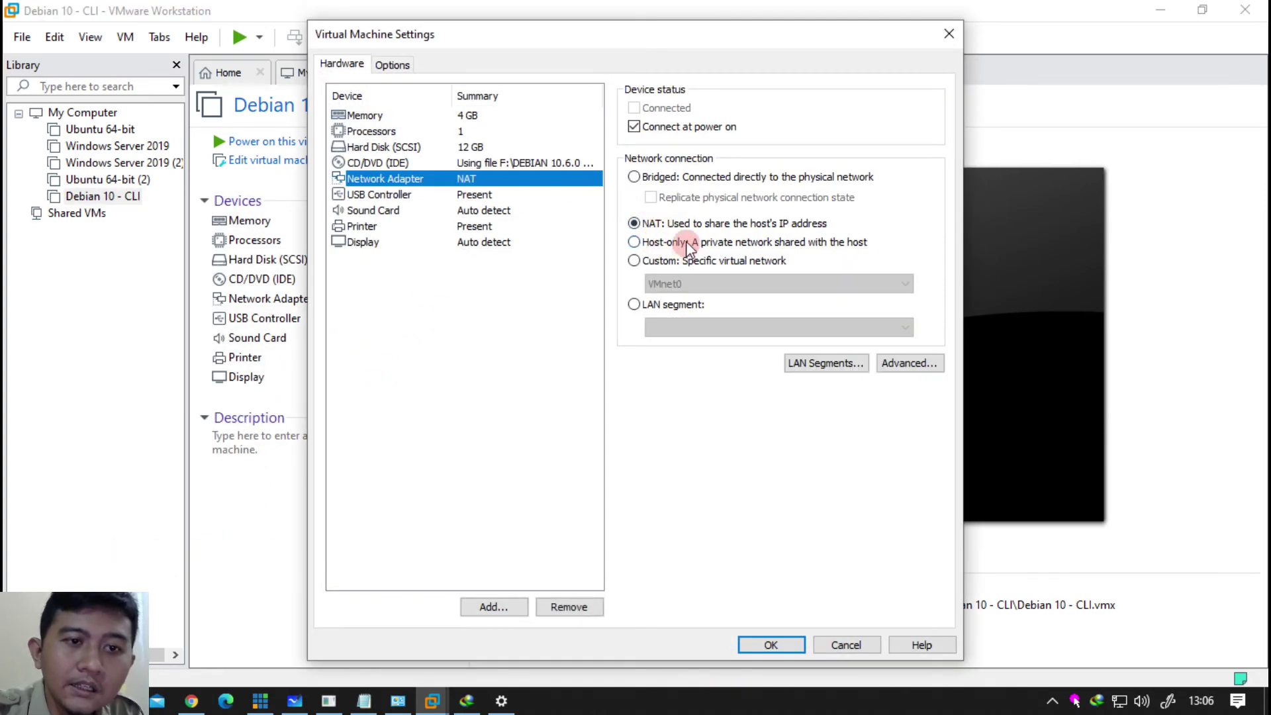
left_click(691, 179)
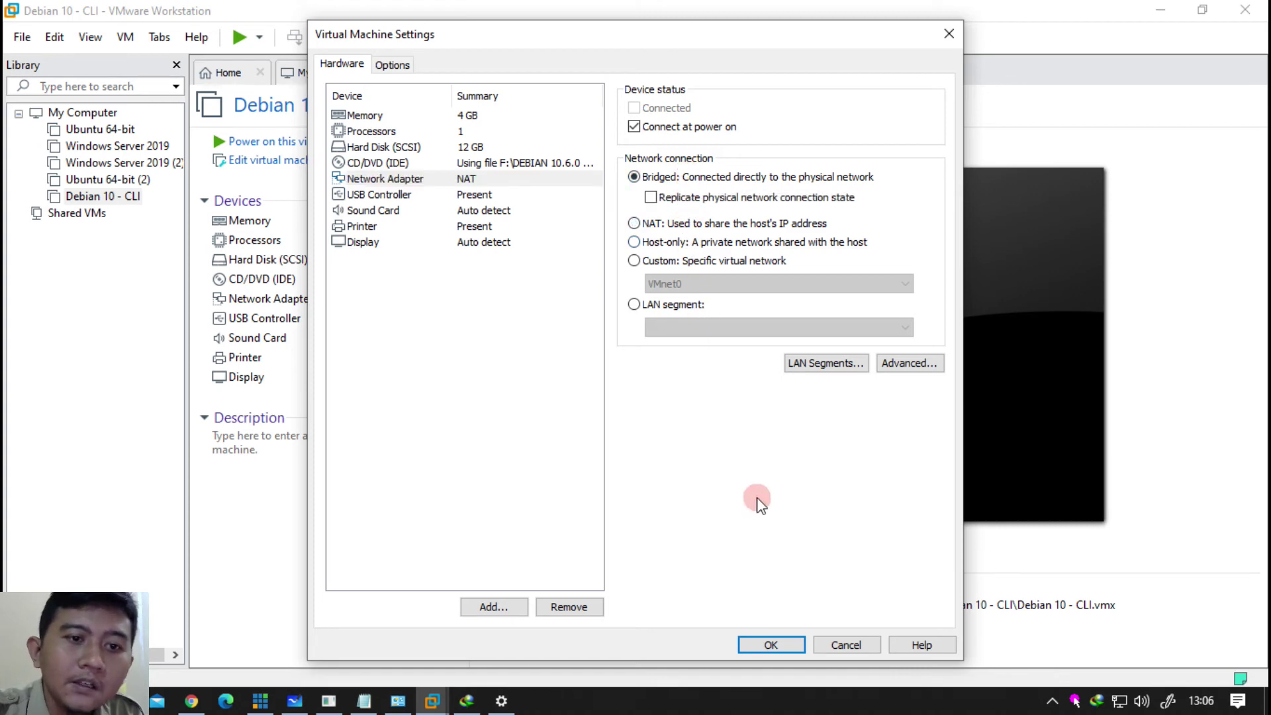
left_click(771, 645)
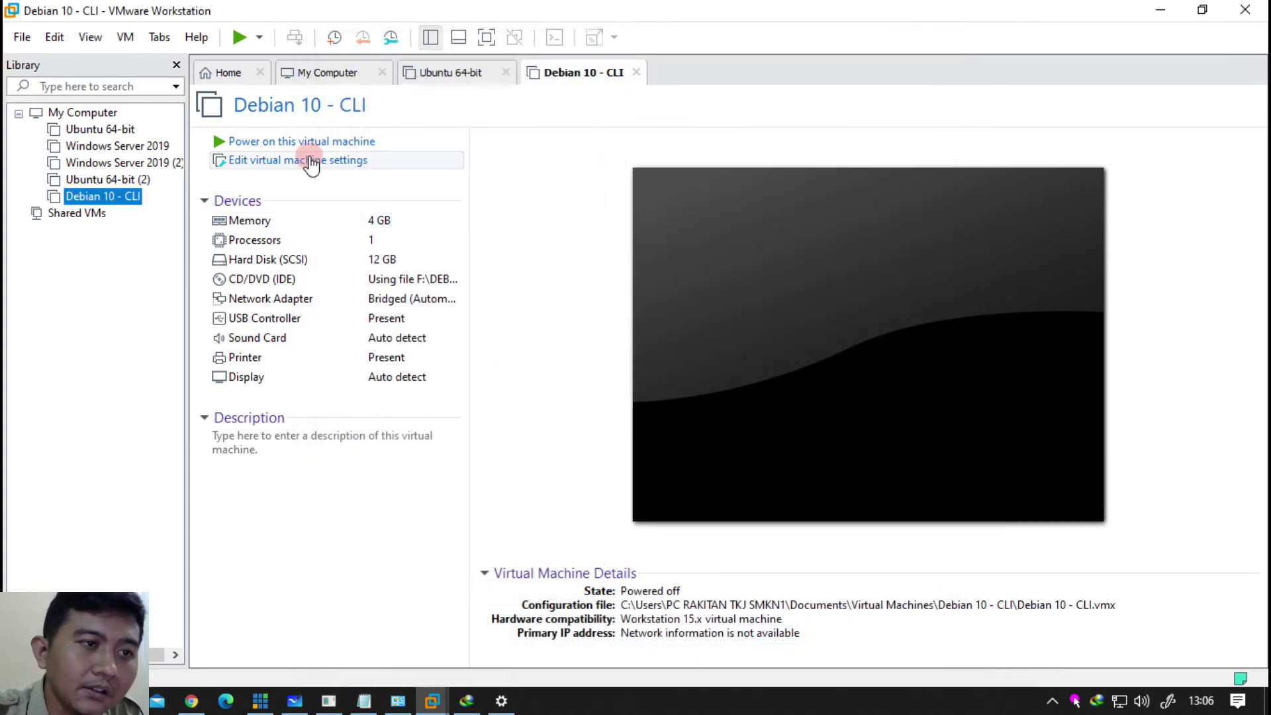
Step: Power on the Debian 10 - CLI virtual machine, boot the Debian GNU/Linux entry and release input to the host
left_click(278, 141)
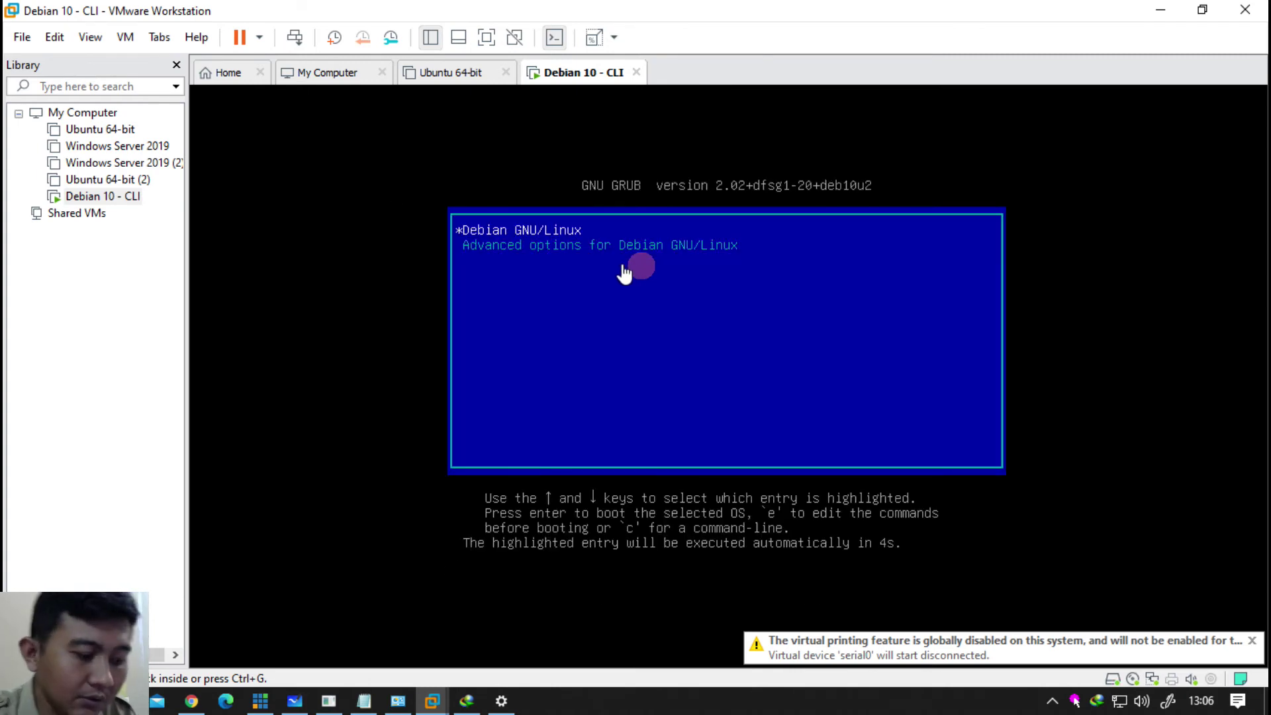
left_click(624, 272)
key("Return")
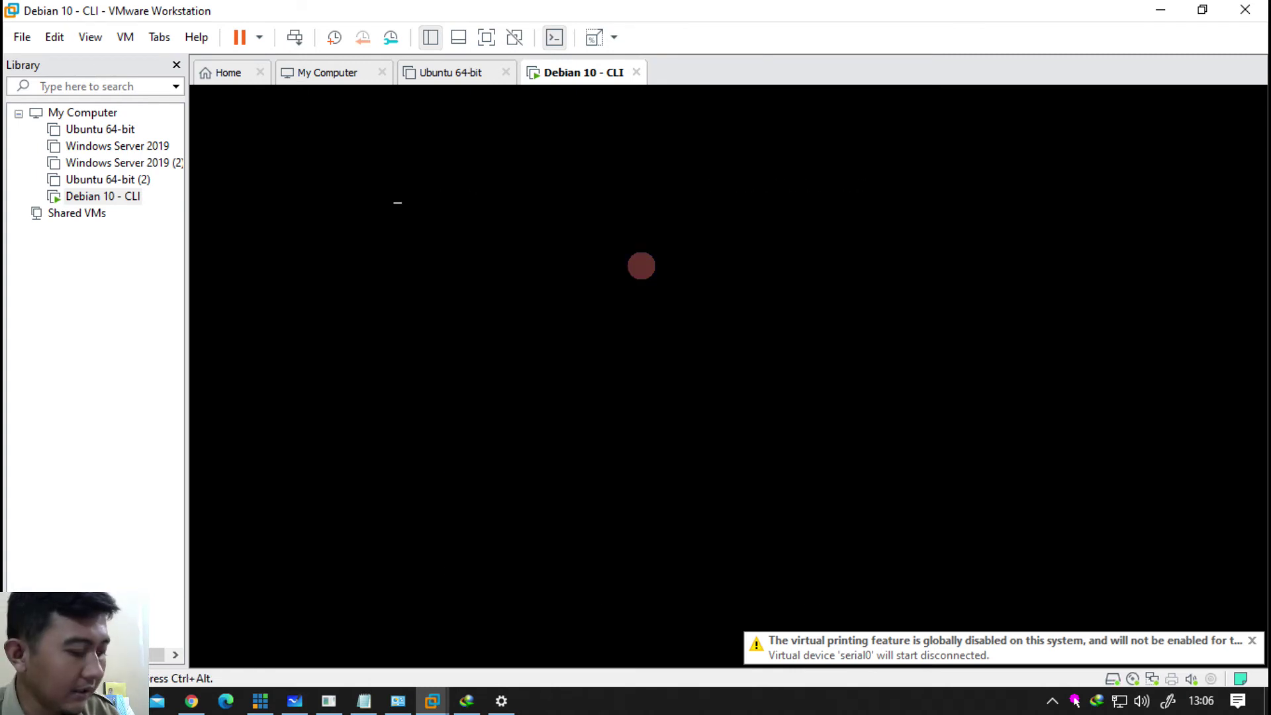
key("ctrl+alt")
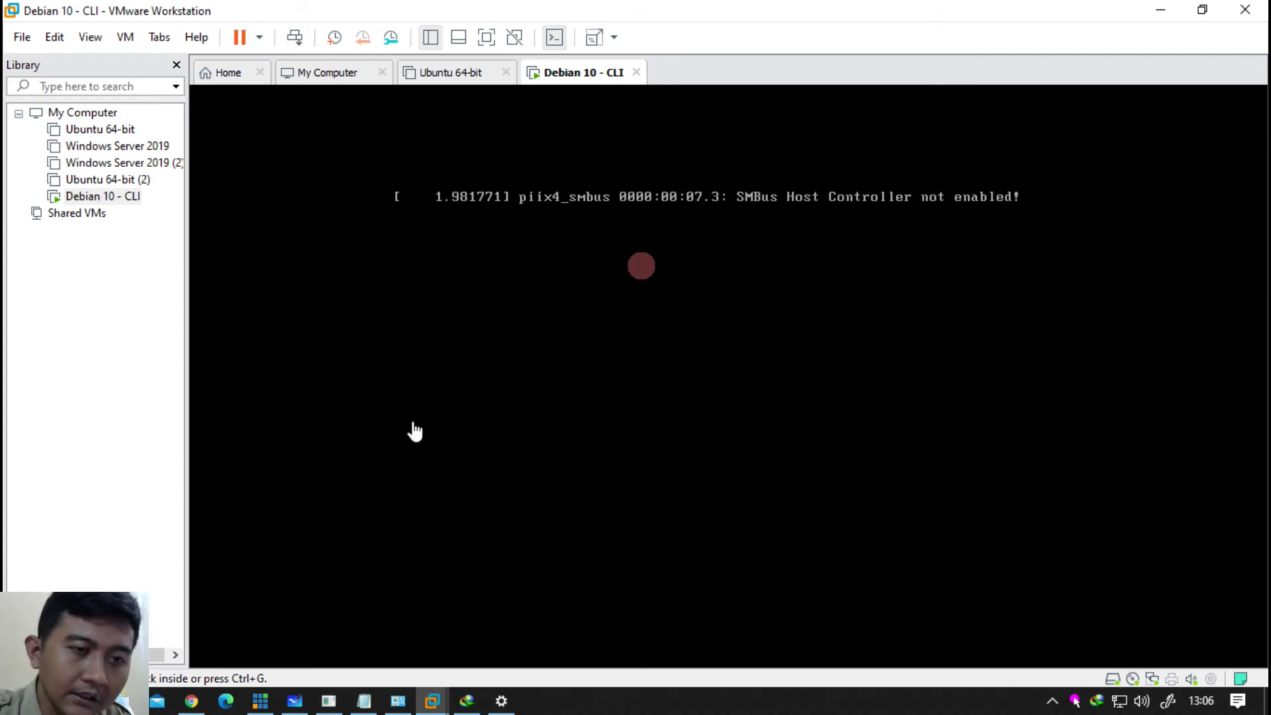
Step: Reopen the host's network adapter list and display the Ethernet adapter's network connection details
left_click(501, 701)
left_click(569, 482)
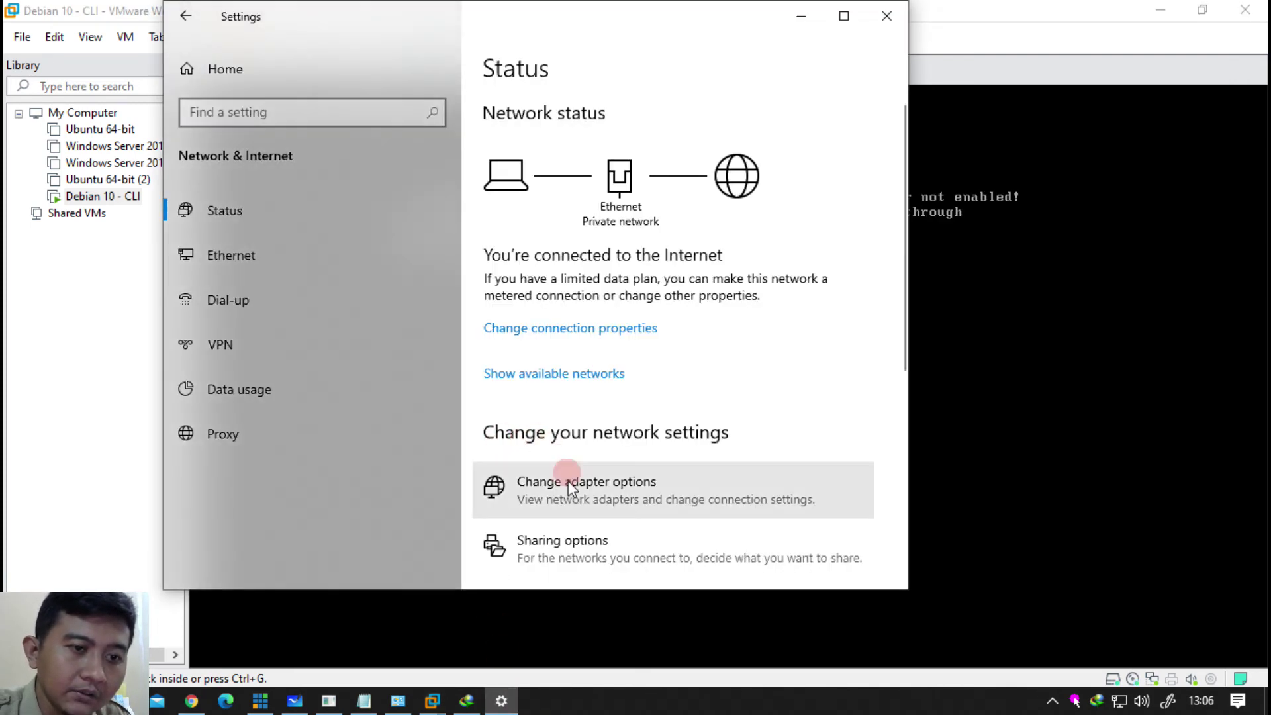
left_click(574, 482)
left_click(278, 211)
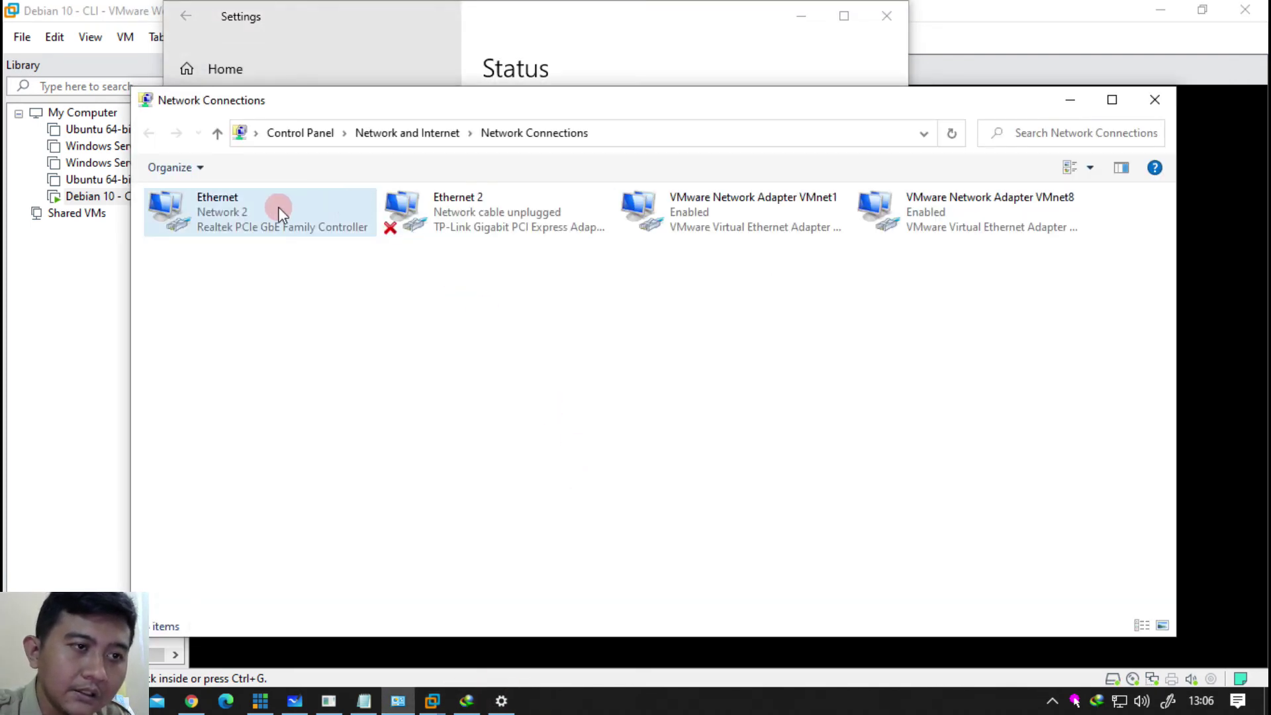
right_click(283, 221)
left_click(311, 256)
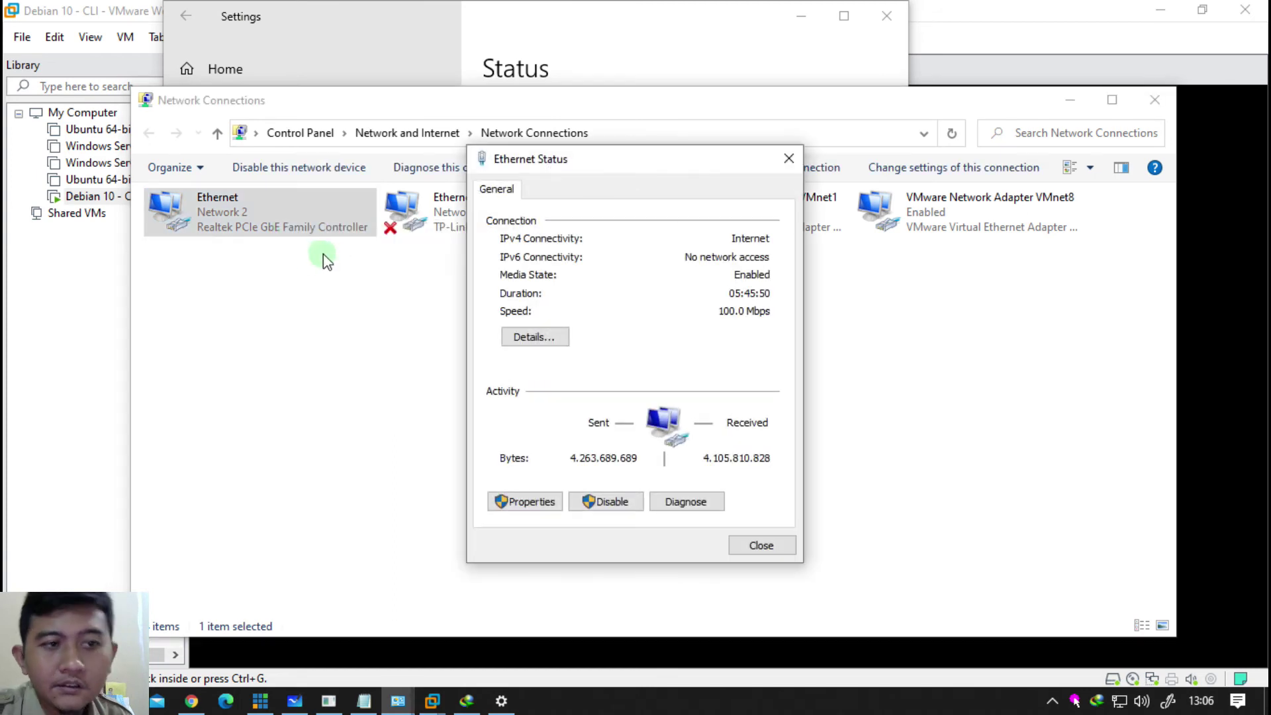
left_click(529, 335)
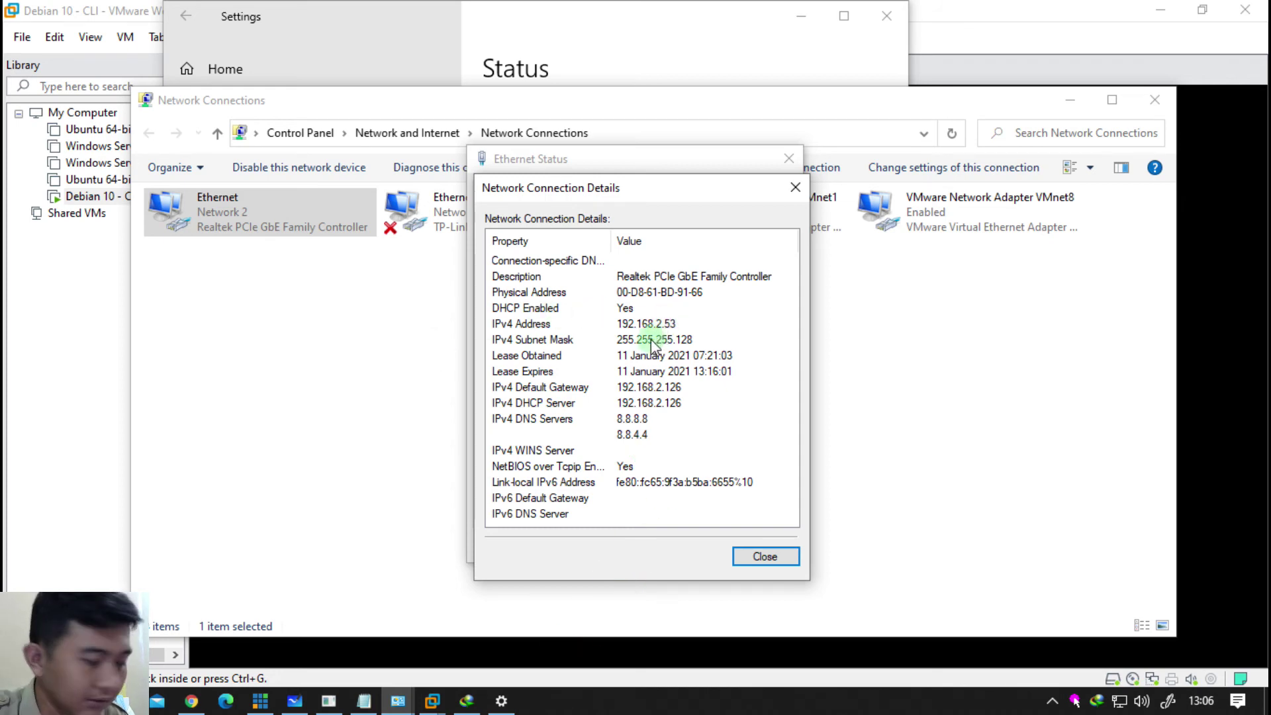
Step: Capture the full screen in Snip & Sketch, circle the DHCP and IPv4 details in red, and minimize the capture
left_click(1052, 701)
left_click(1052, 701)
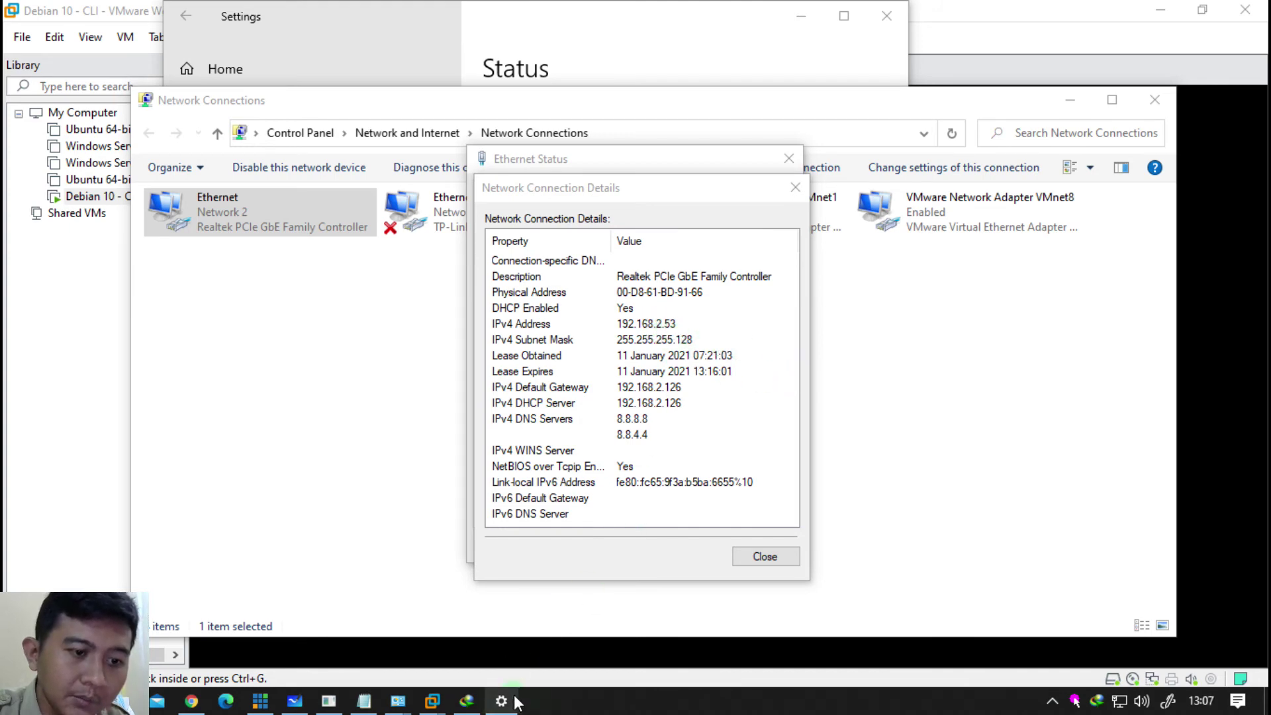
left_click(1165, 697)
left_click(1153, 661)
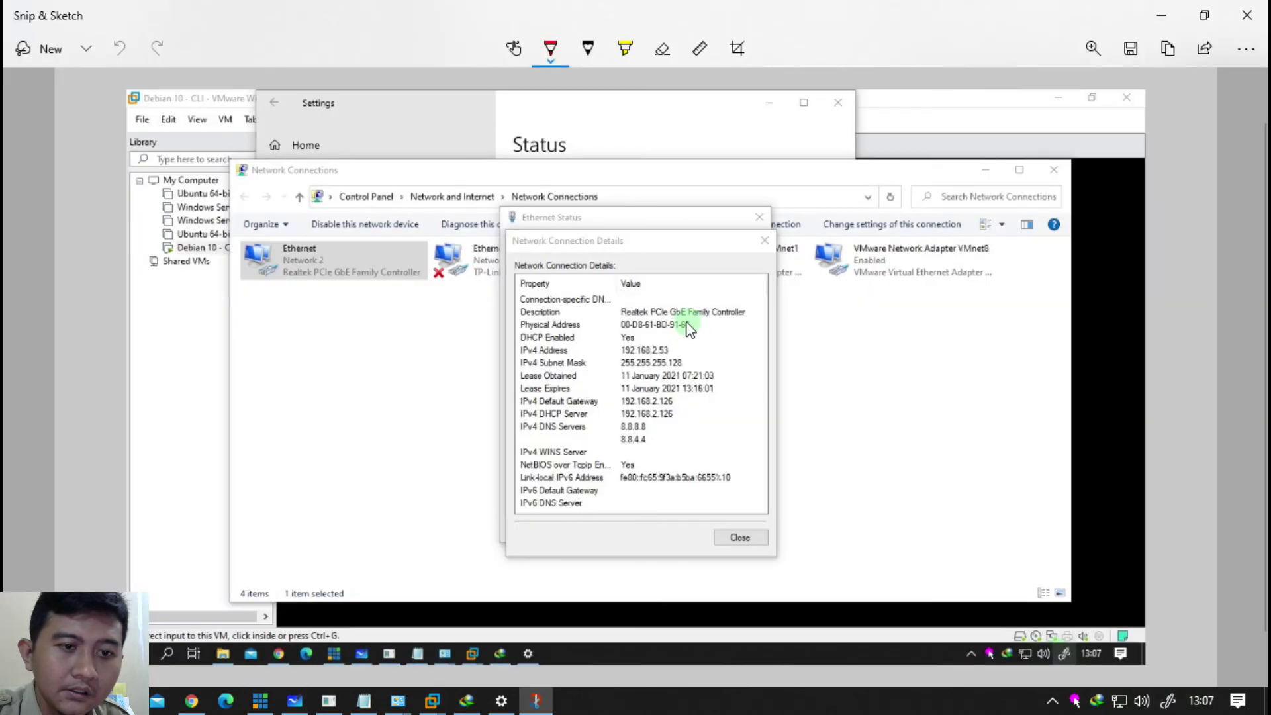
scroll(636, 363, "up", 4)
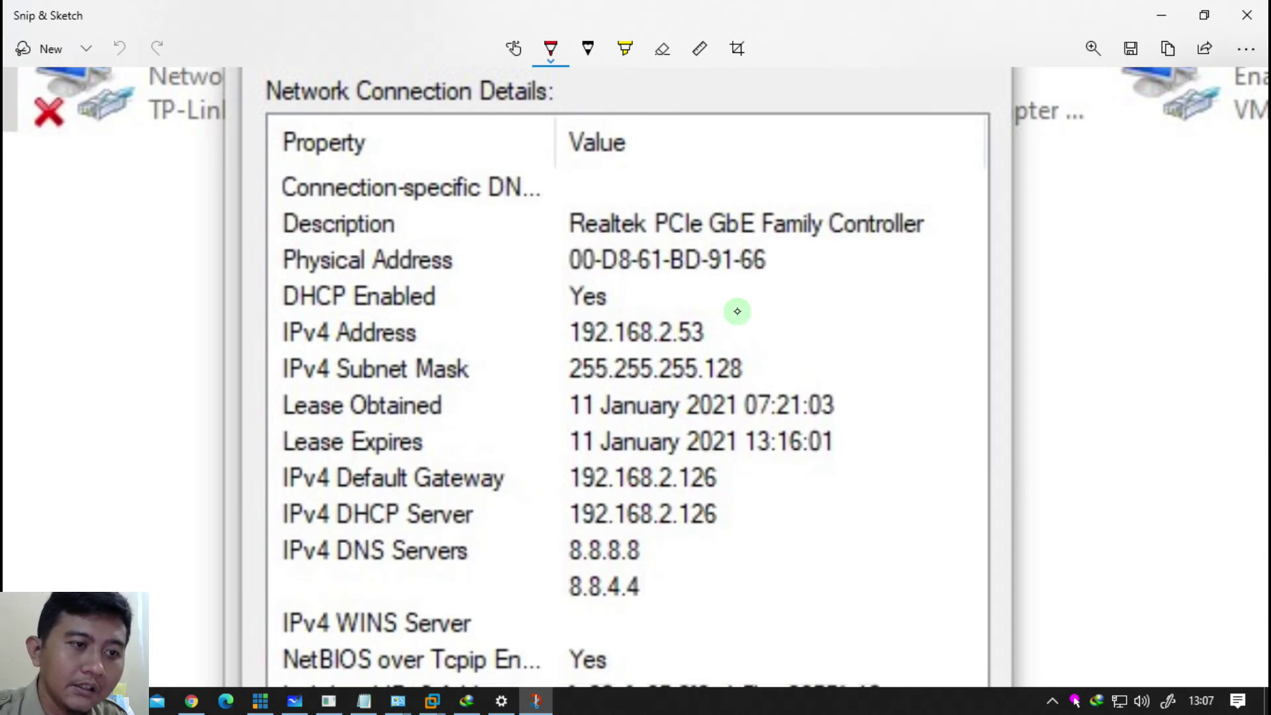
mouse_move(267, 311)
left_mouse_down()
mouse_move(237, 397)
mouse_move(232, 476)
mouse_move(260, 577)
mouse_move(418, 588)
mouse_move(557, 622)
mouse_move(718, 627)
mouse_move(923, 434)
mouse_move(721, 290)
mouse_move(433, 265)
mouse_move(280, 301)
mouse_move(268, 324)
left_mouse_up()
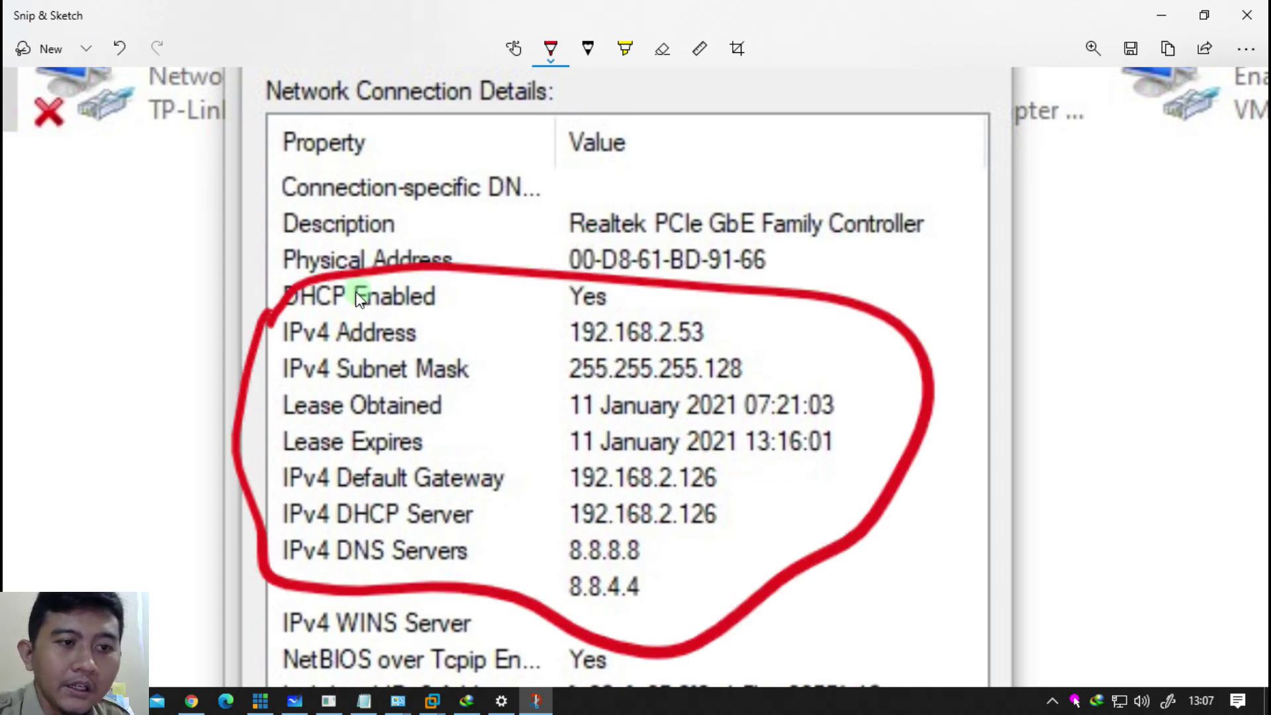
left_click(1162, 14)
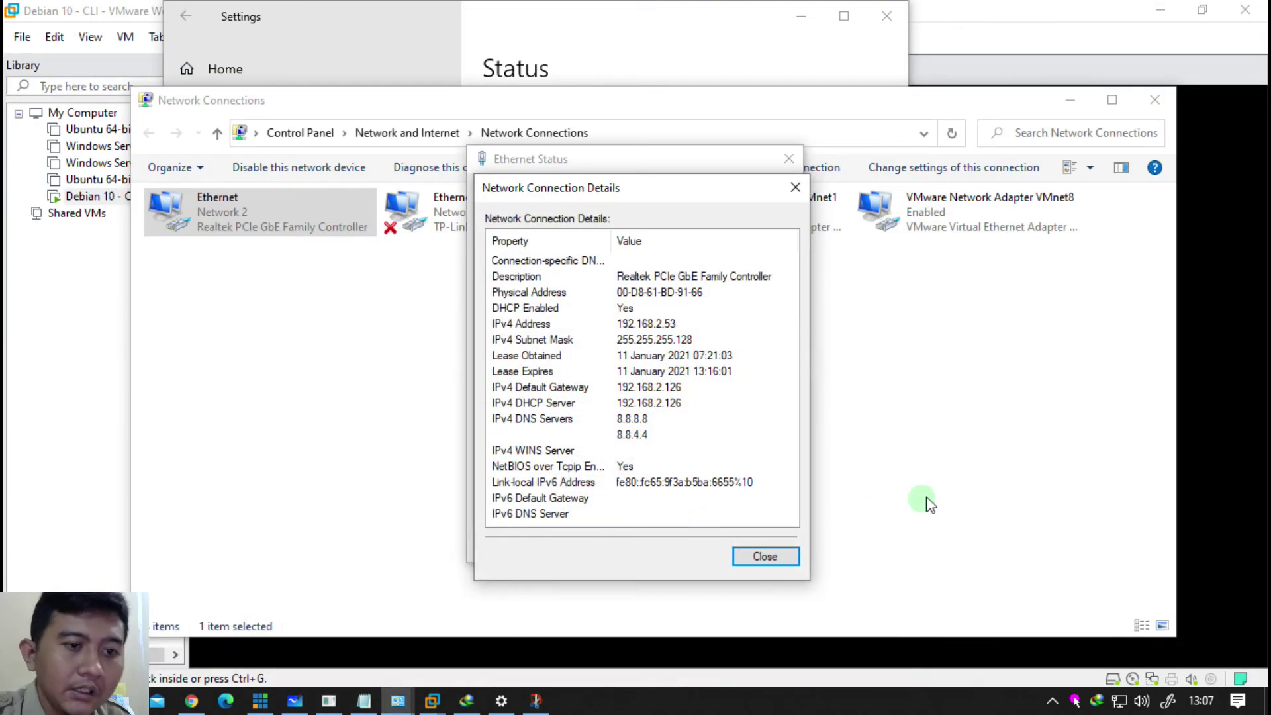
Step: Return to the Debian 10 - CLI console, log in as root with the account password, and run ip a
left_click(1048, 29)
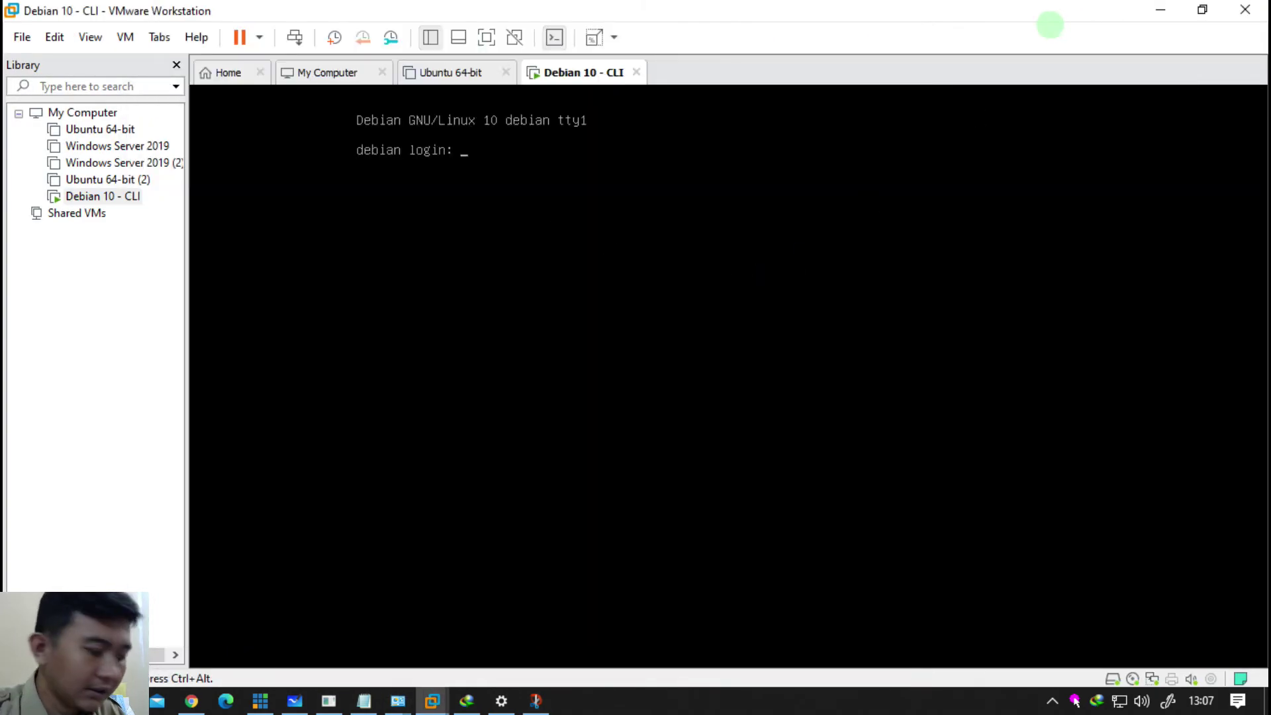
key("Return")
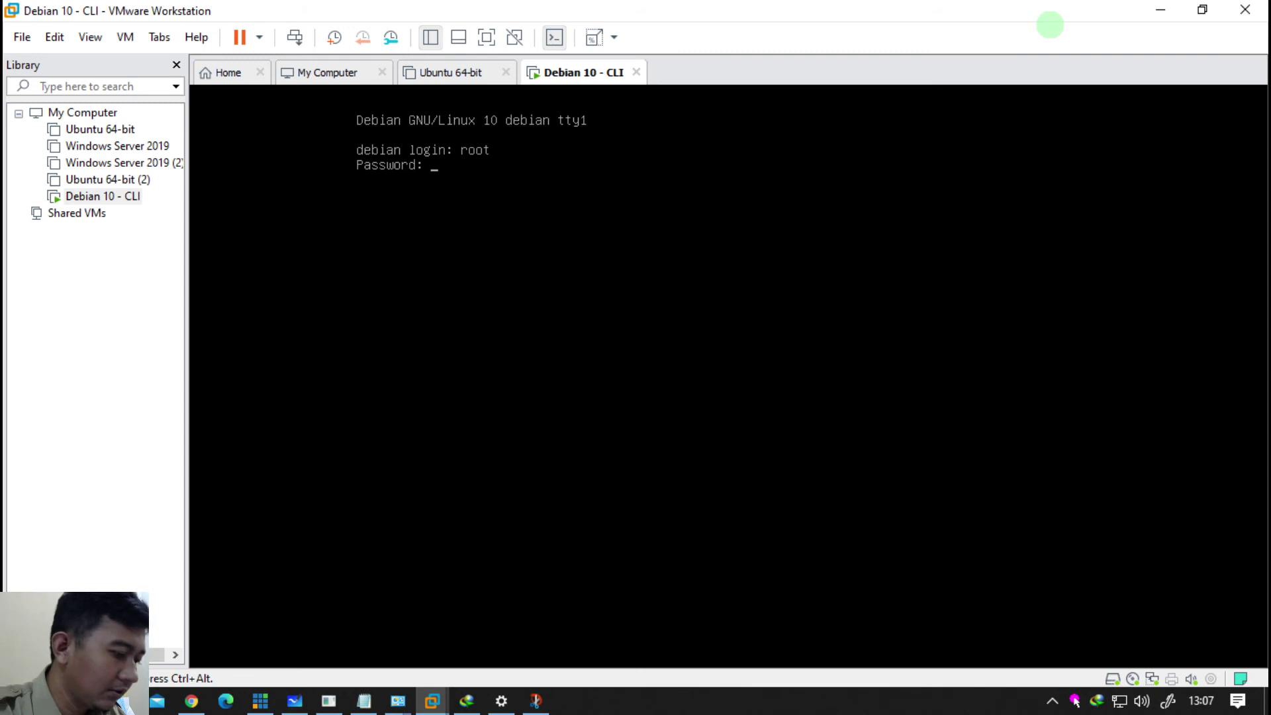
key("Return")
type("ip")
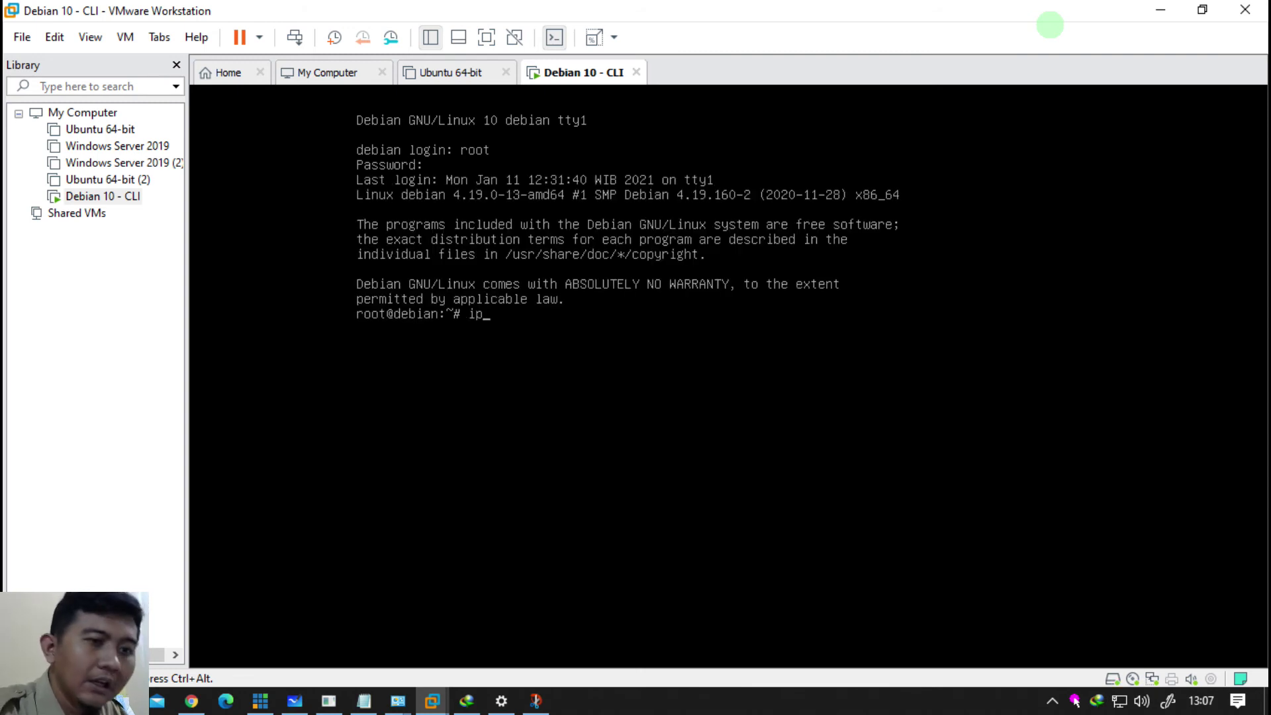
type(" a")
key("Return")
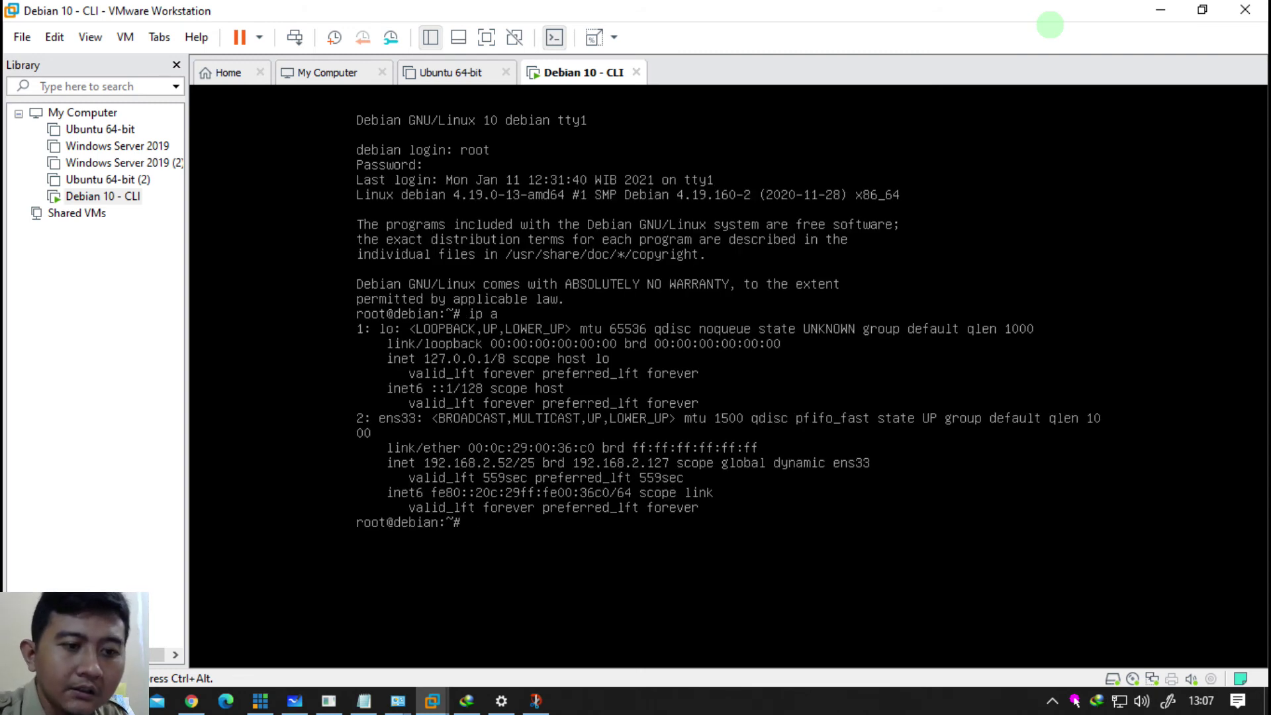
Step: Capture the ip a output in Snip & Sketch, enlarge it, and place it beside the host's network details capture
left_click(536, 701)
left_click(535, 702)
left_click(502, 703)
left_click(502, 704)
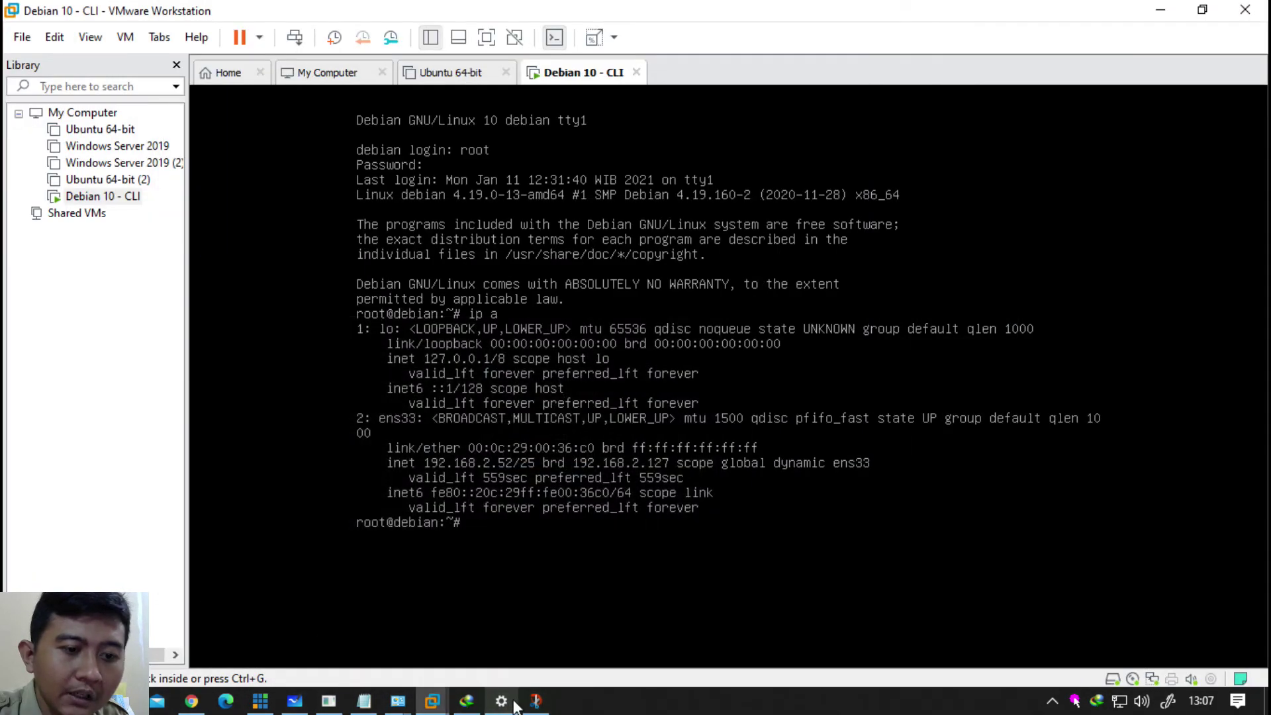
left_click(1169, 701)
left_click(1162, 668)
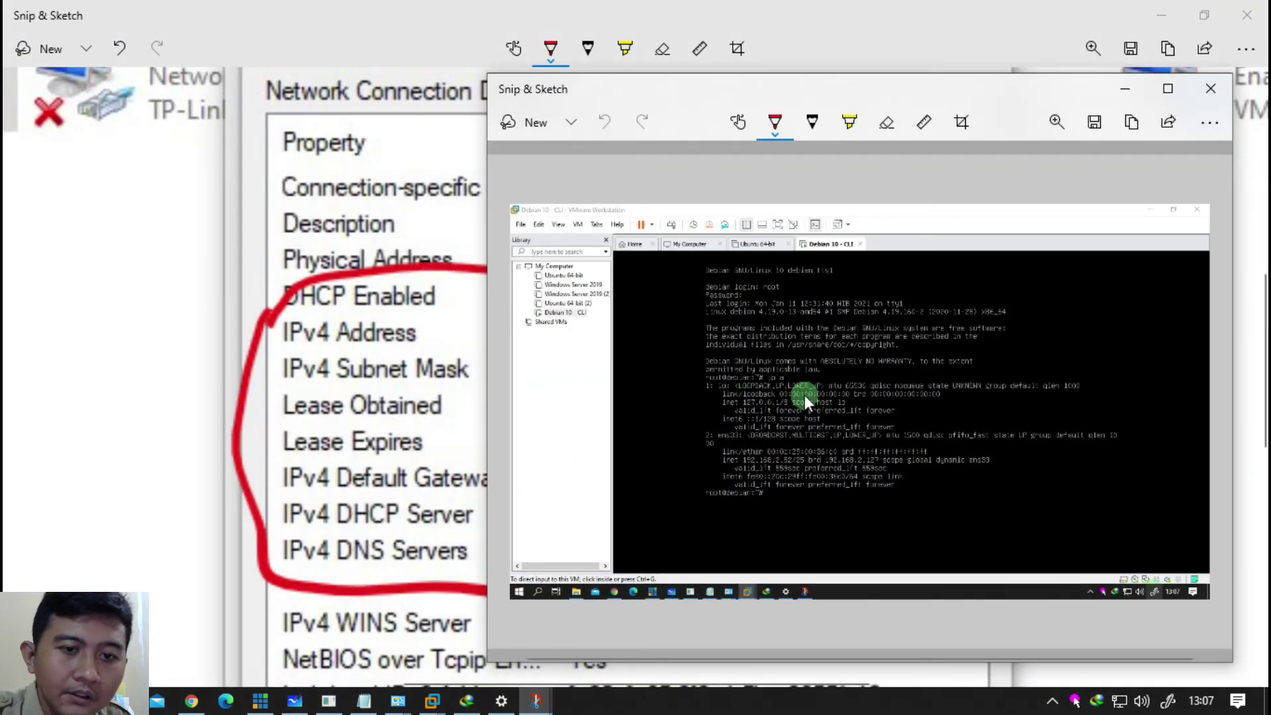
scroll(805, 395, "up", 6)
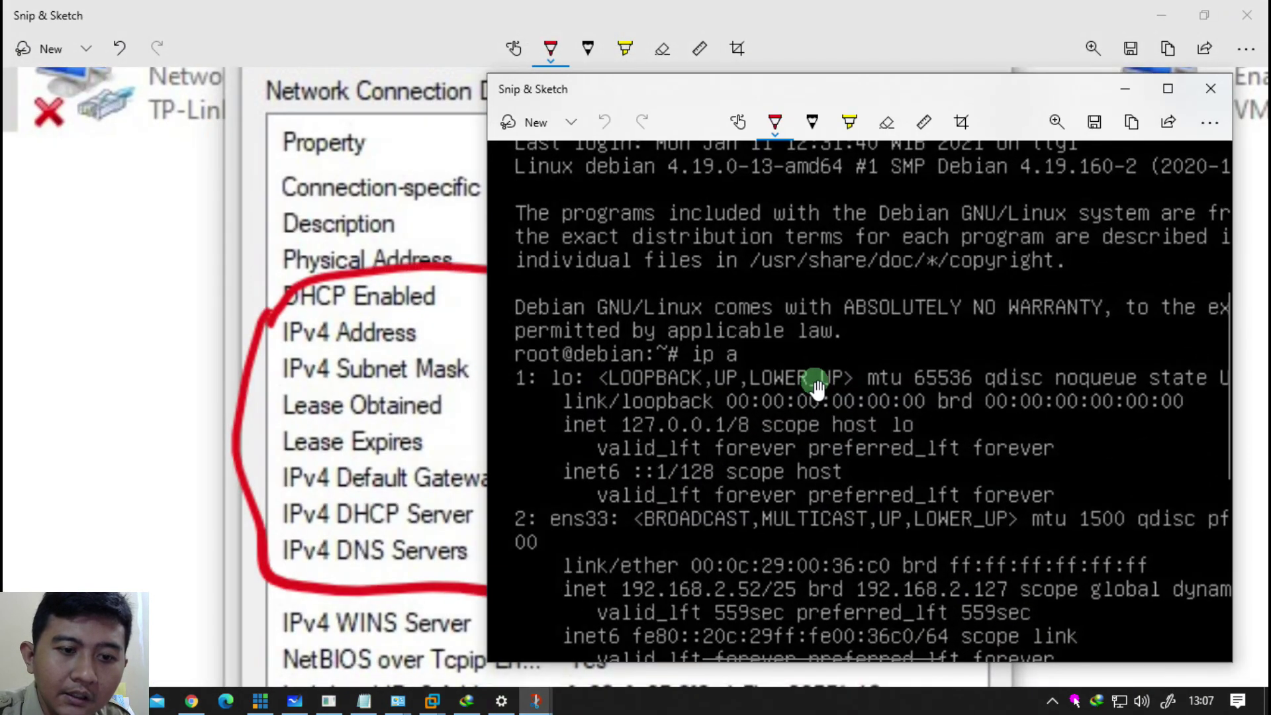
left_click_drag(805, 104, 947, 31)
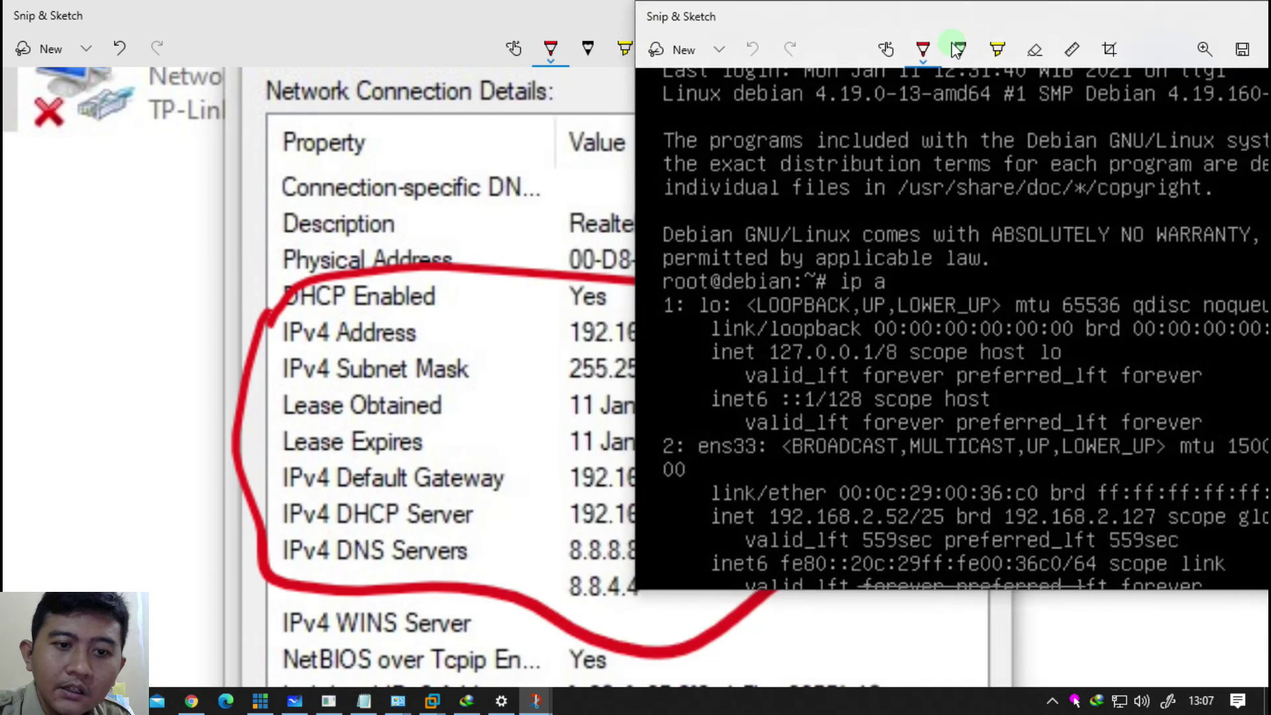
scroll(855, 421, "down", 3)
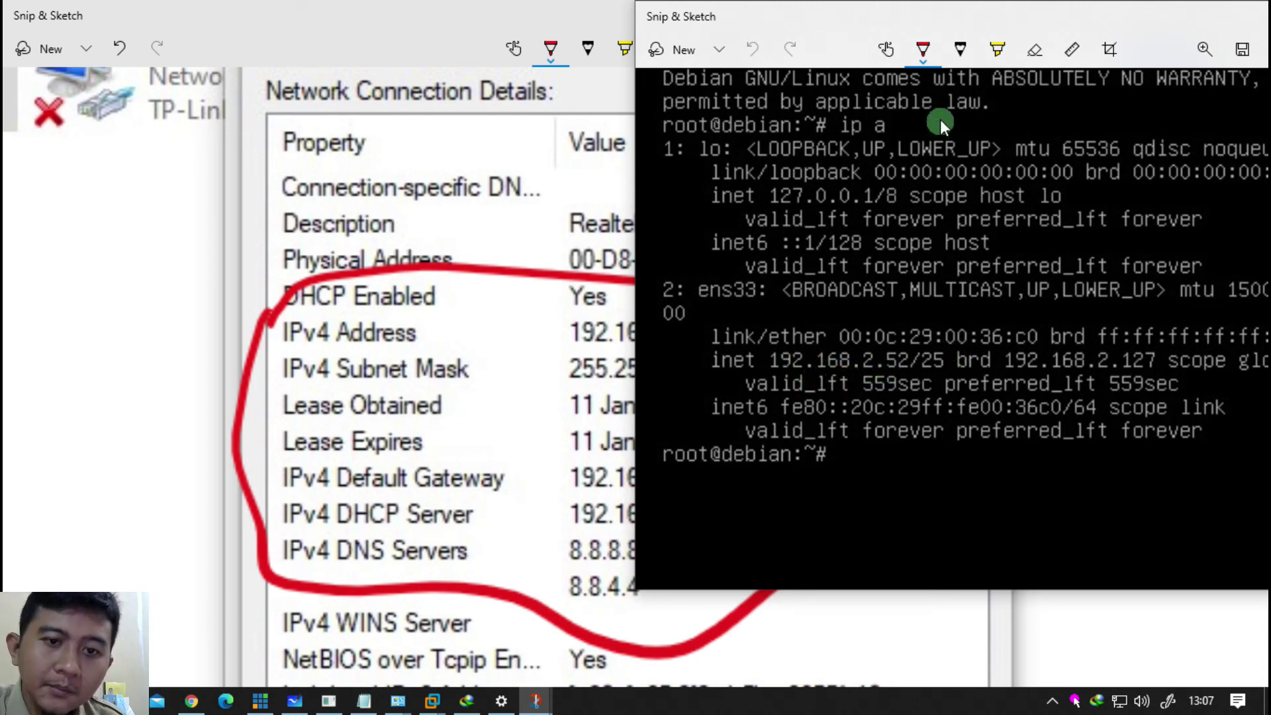
left_click_drag(888, 20, 1017, 33)
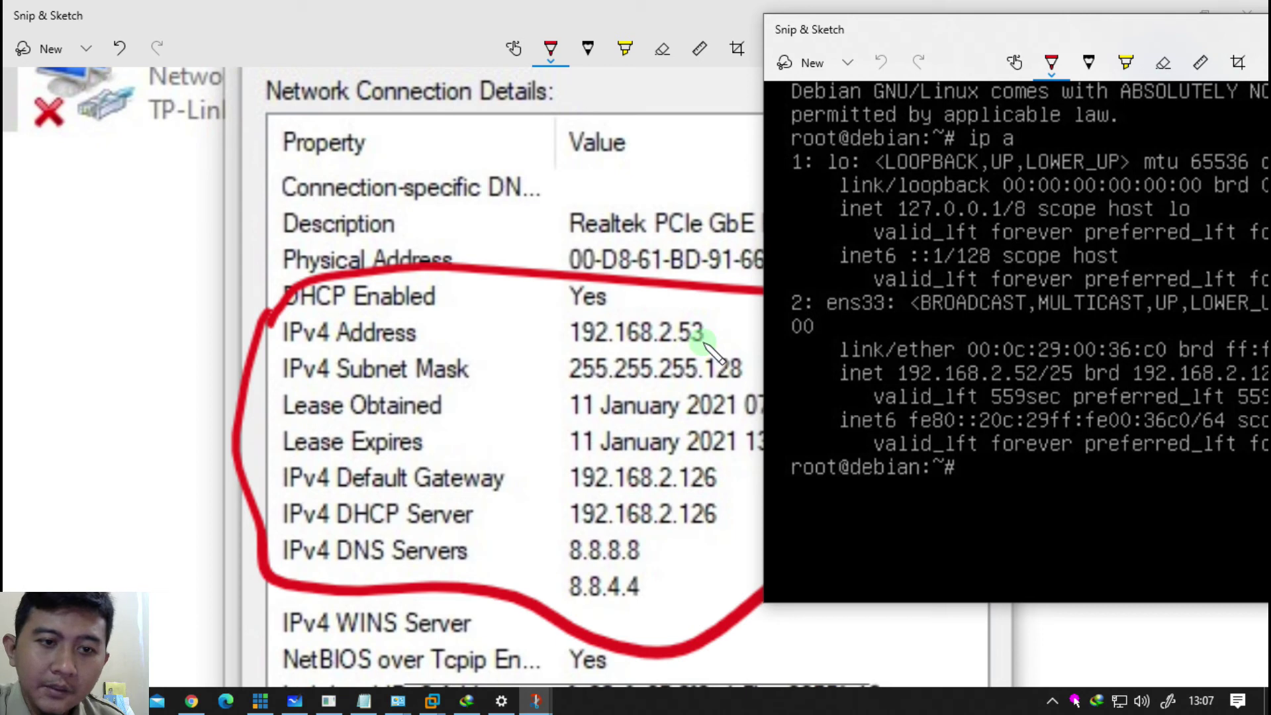
Step: Underline the host's IPv4 address, undo that mark, and circle the IPv4 subnet mask in red on the host capture
left_click(710, 385)
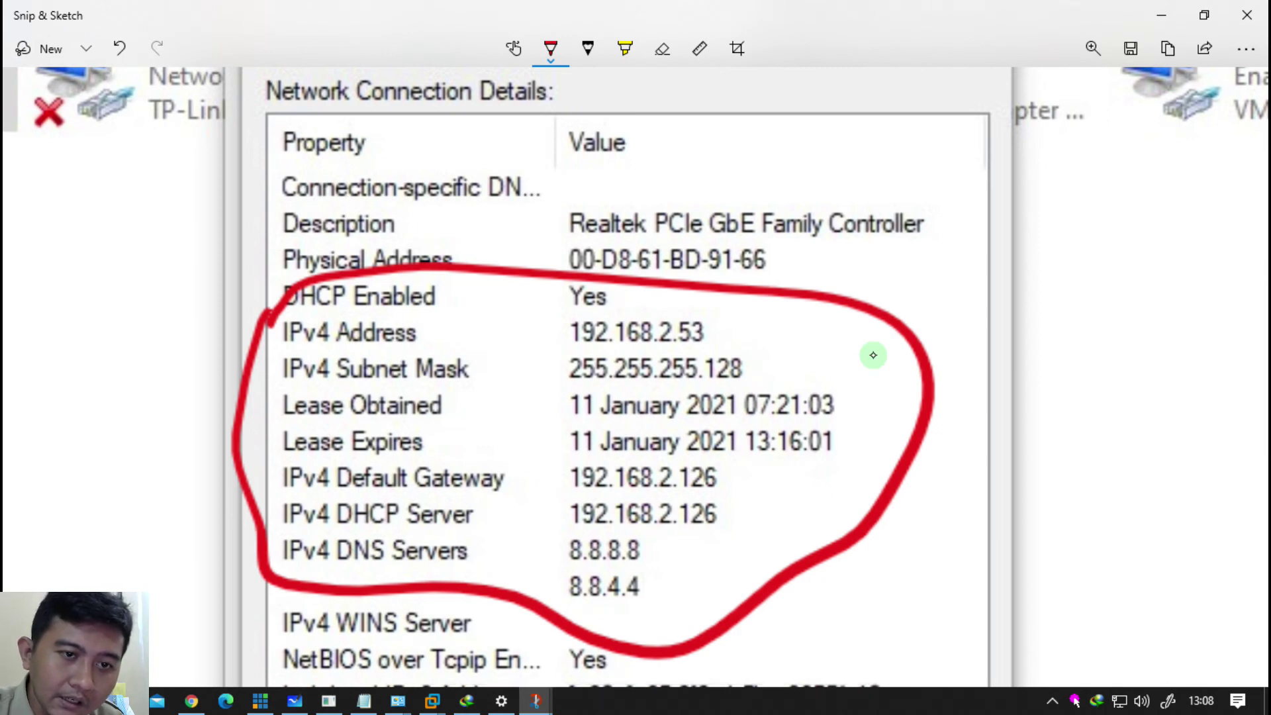
left_click_drag(646, 353, 567, 353)
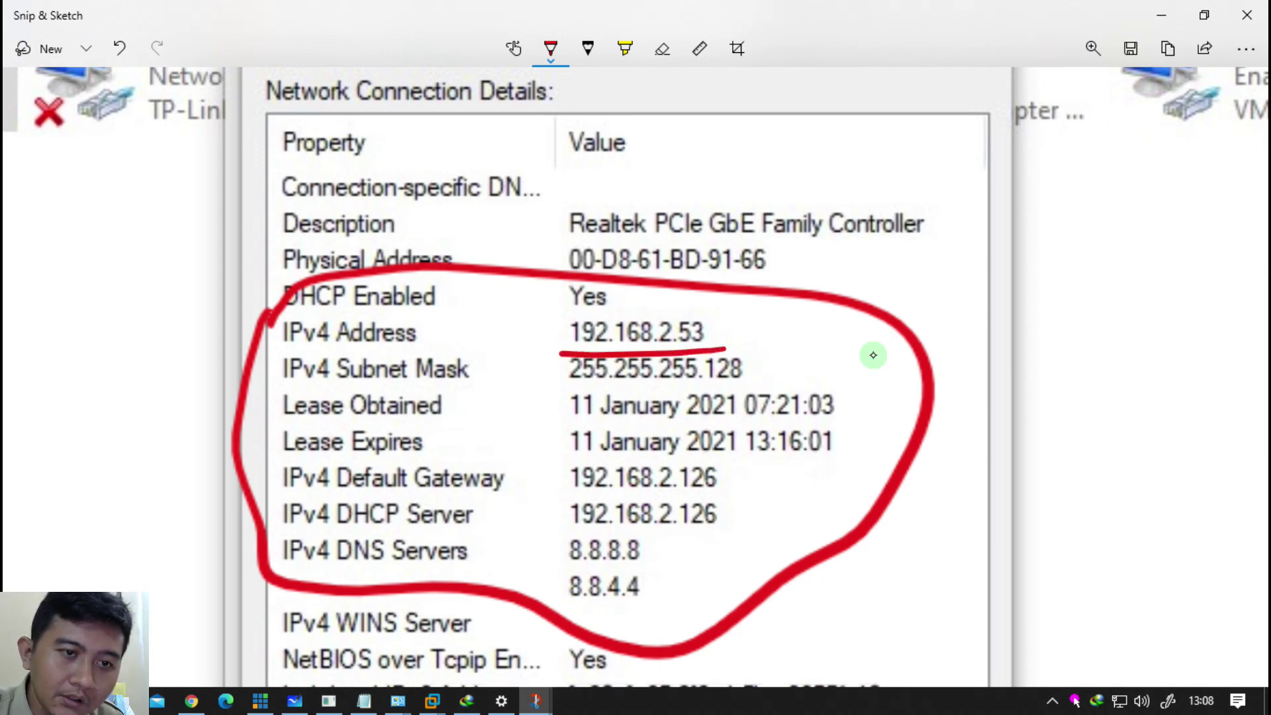
left_click_drag(652, 389, 757, 388)
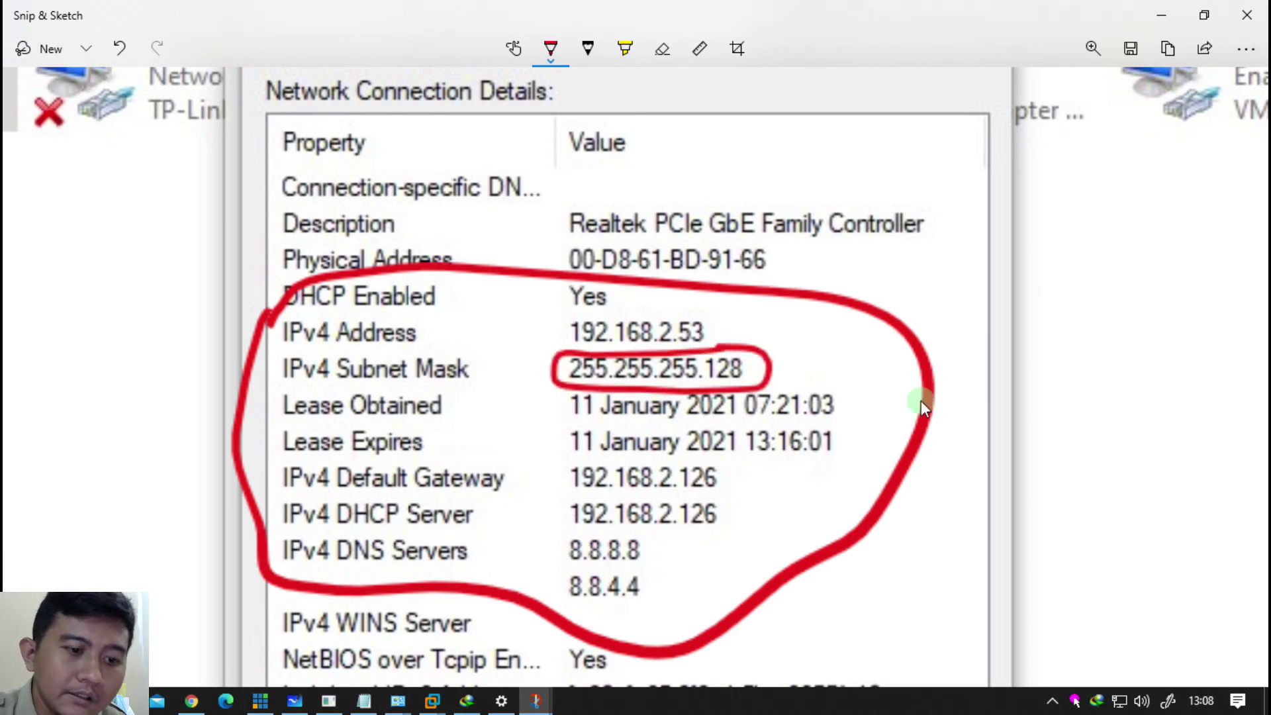
Step: Circle the /25 prefix of the ens33 address in red on the VM capture and close both captures
mouse_move(535, 701)
left_click(701, 603)
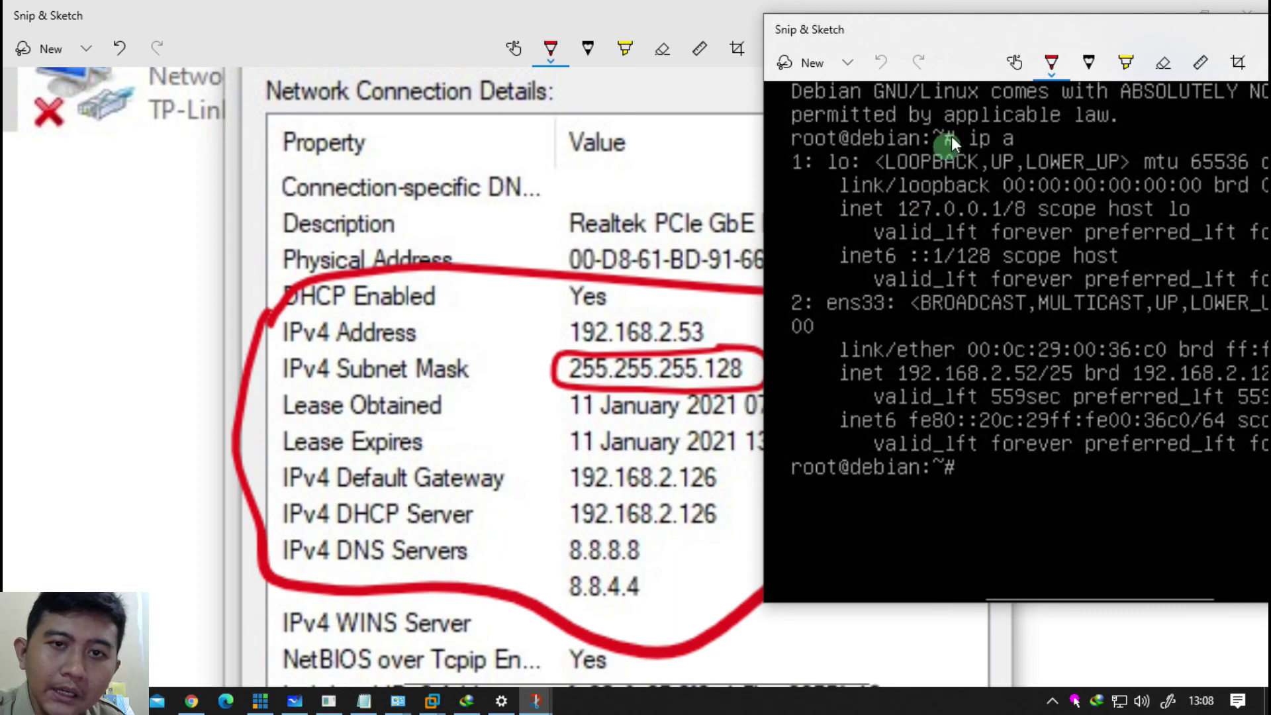
mouse_move(963, 25)
left_mouse_down()
mouse_move(775, 40)
mouse_move(766, 76)
left_mouse_up()
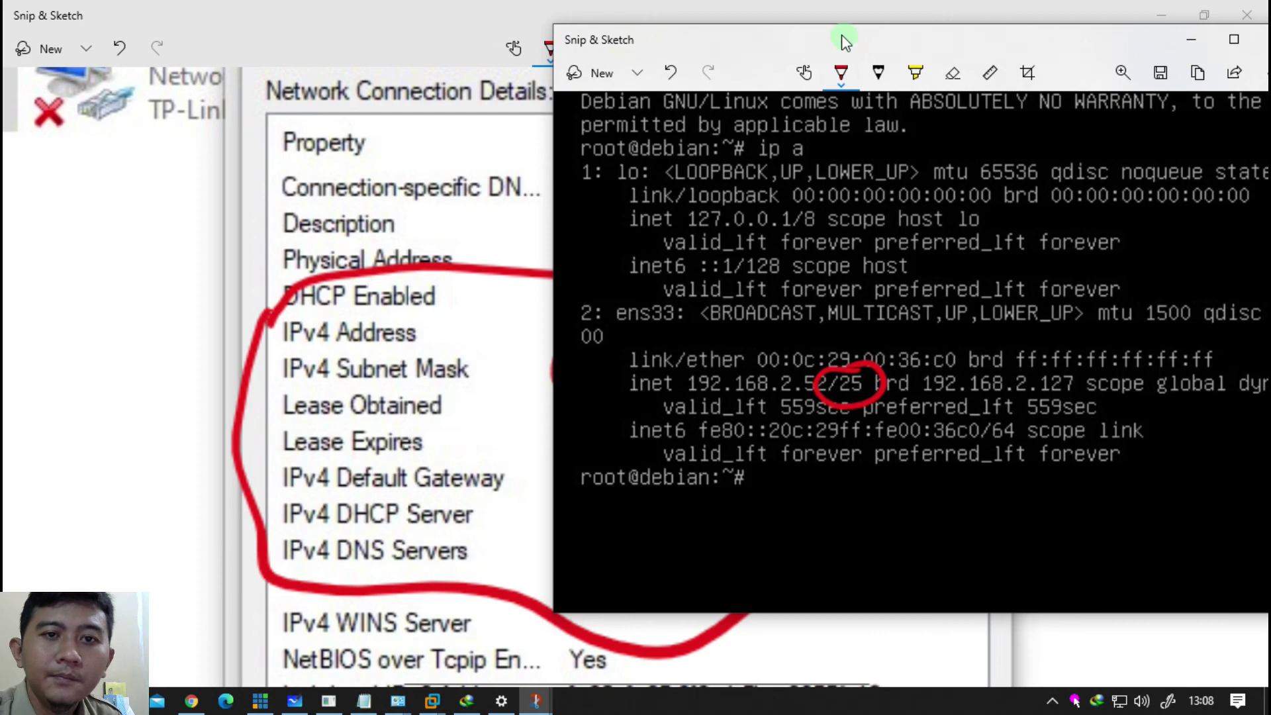
left_click_drag(951, 47, 772, 61)
left_click(1103, 65)
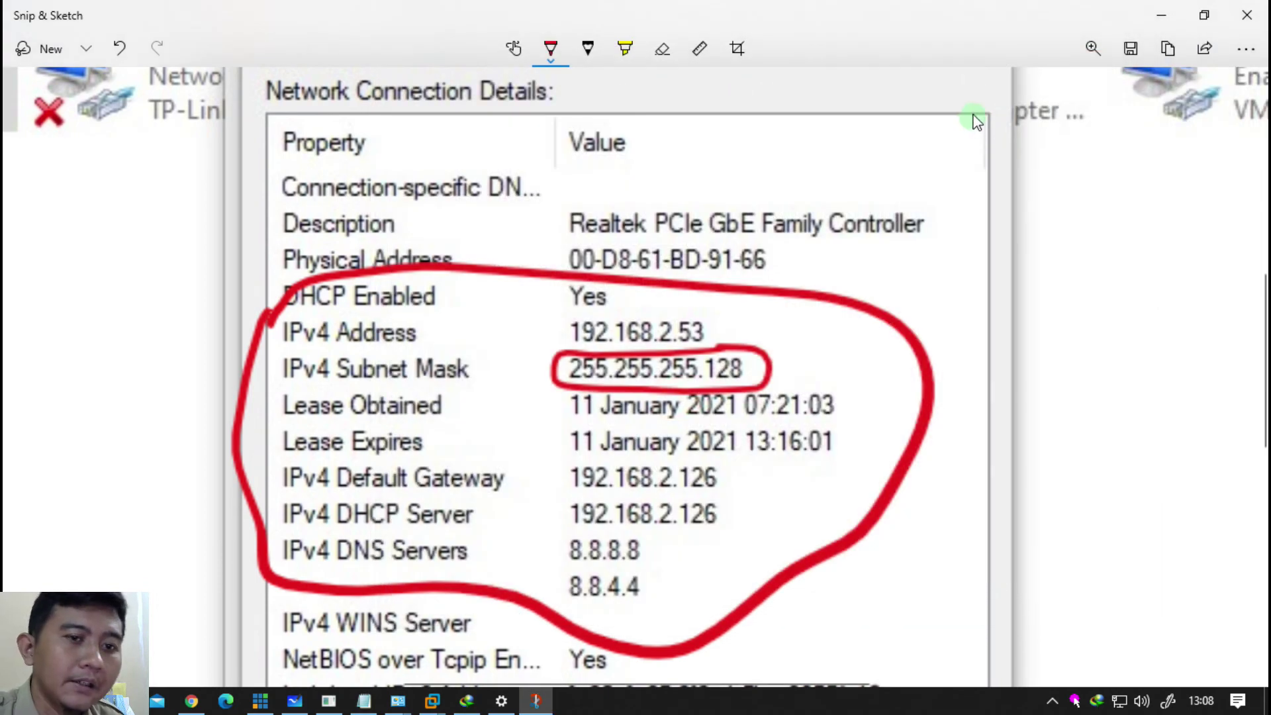
left_click(1255, 18)
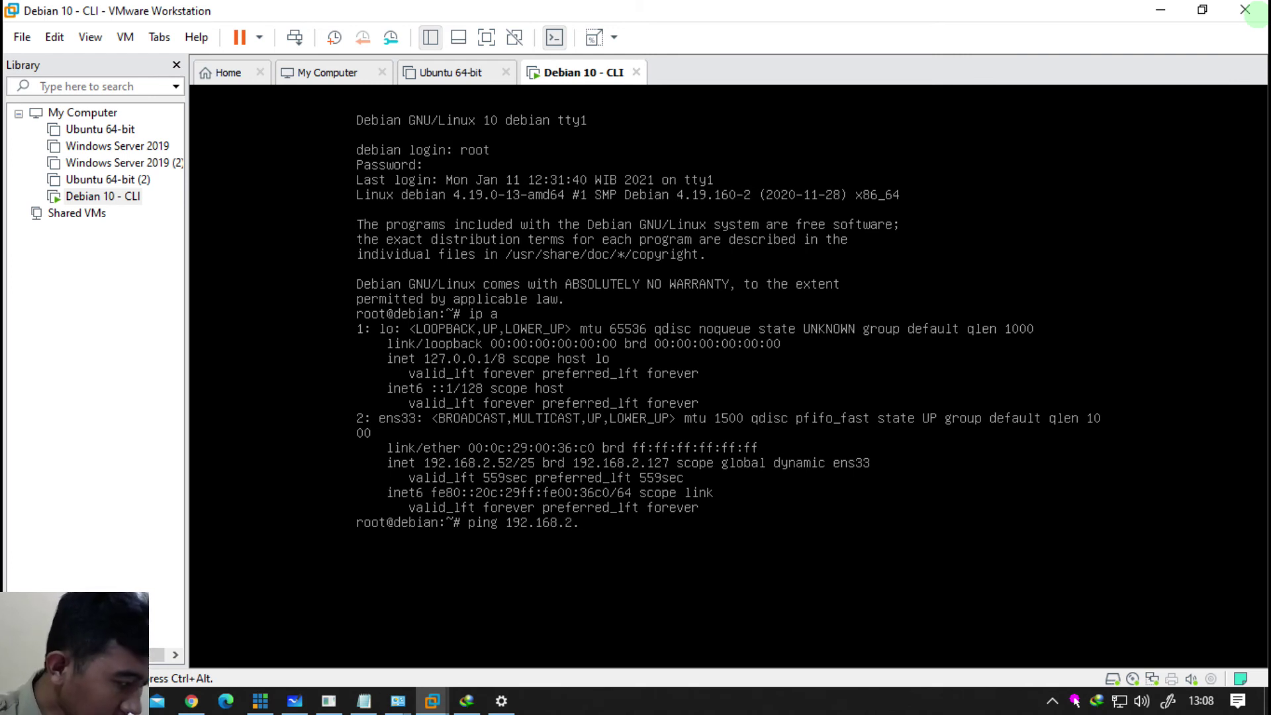
Step: Ping the host at 192.168.2.53 from the Debian console and release input to the host
key("Return")
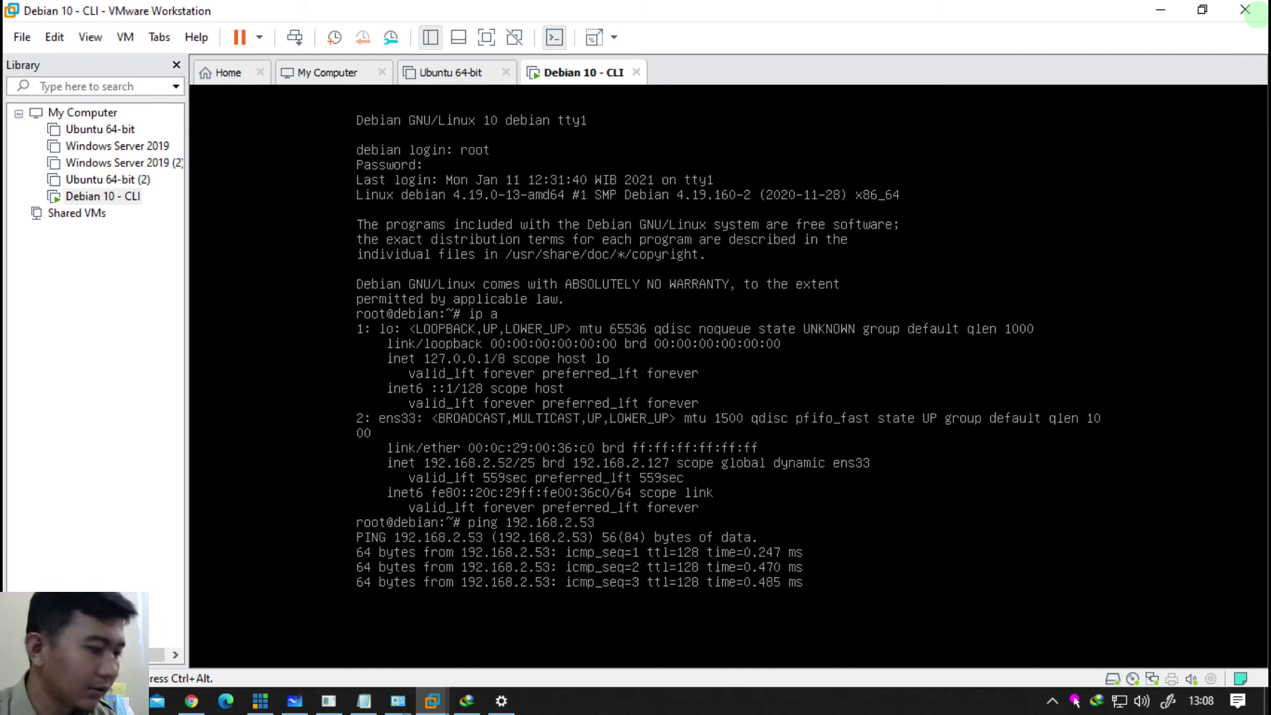
key("alt+r")
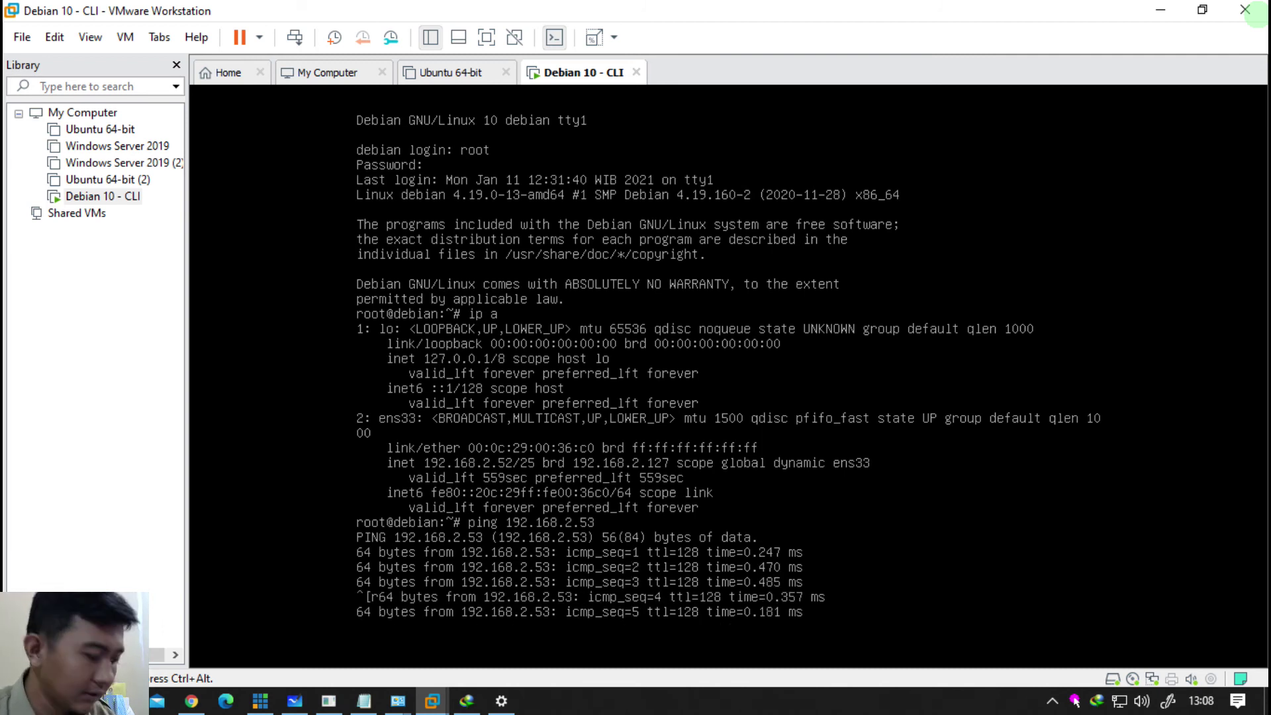
key("ctrl+alt")
Step: Ping 192.168.2.52 from a host Command Prompt placed beside the VM console, and permanently dismiss the VMware Tools reminder
key("super")
type("cmd")
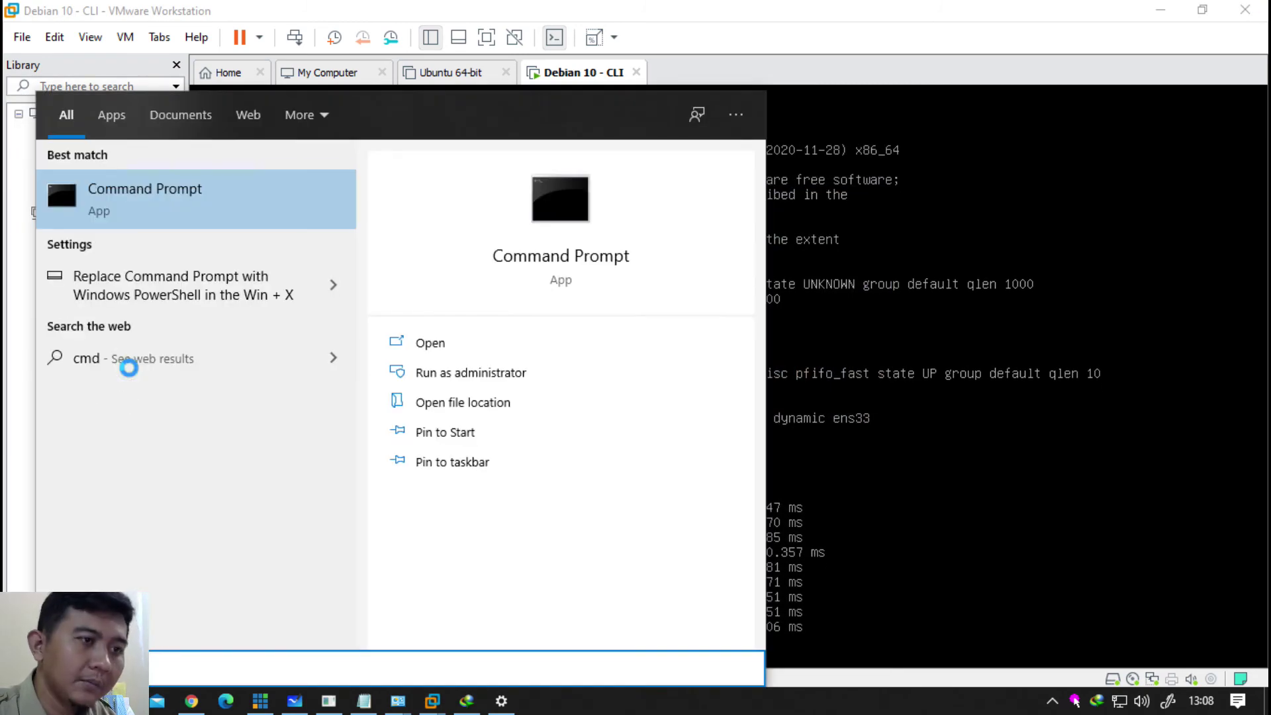
key("Return")
left_click_drag(468, 37, 1011, 37)
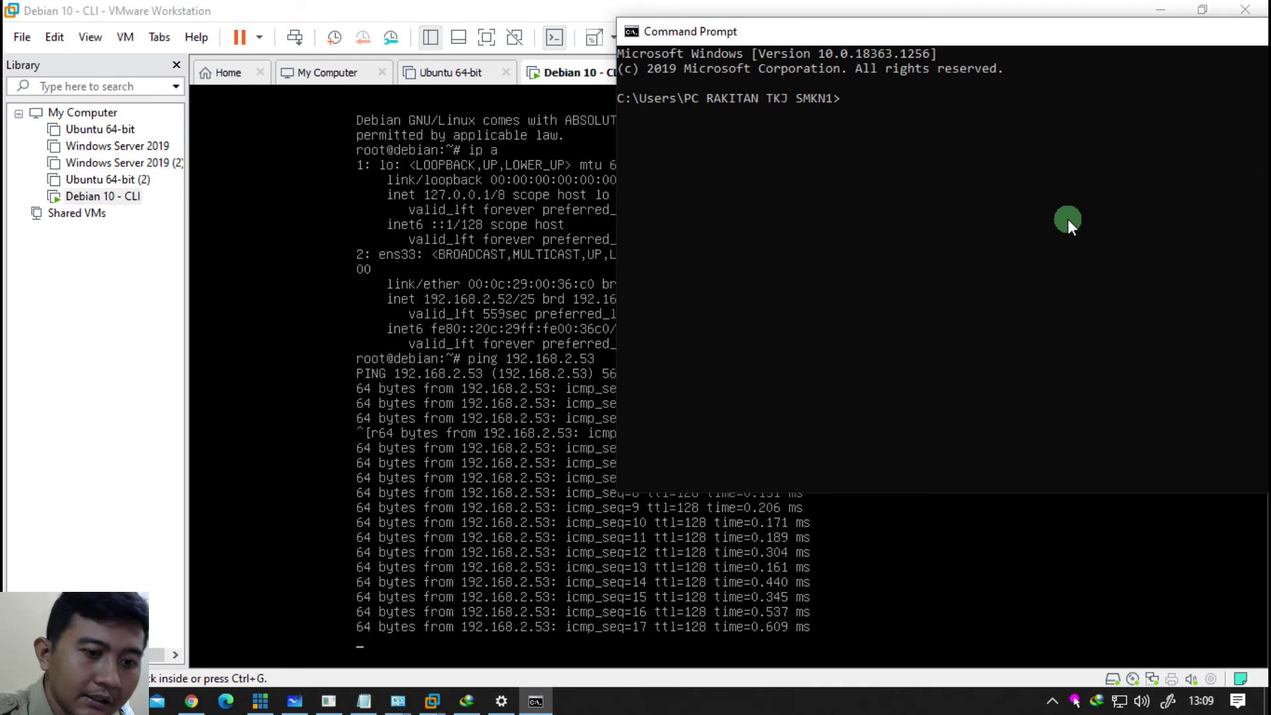
type("ping 192.168")
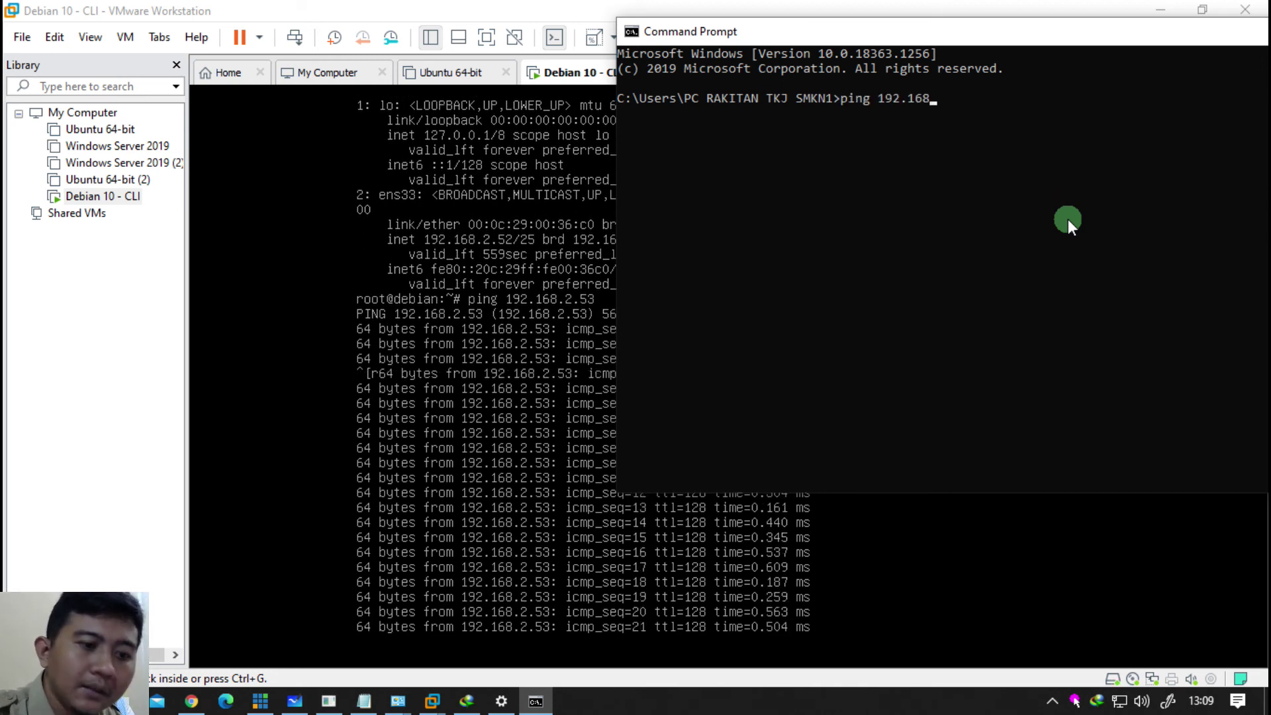
type(".2.")
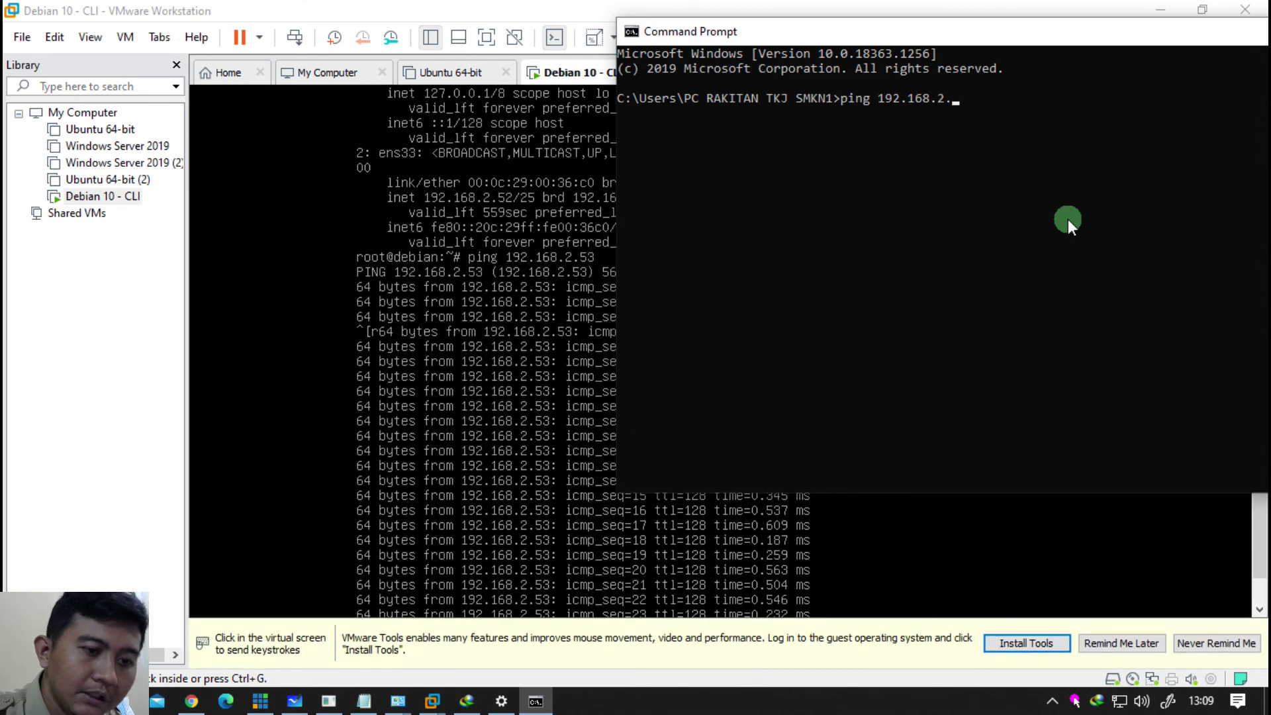
type("52")
key("Return")
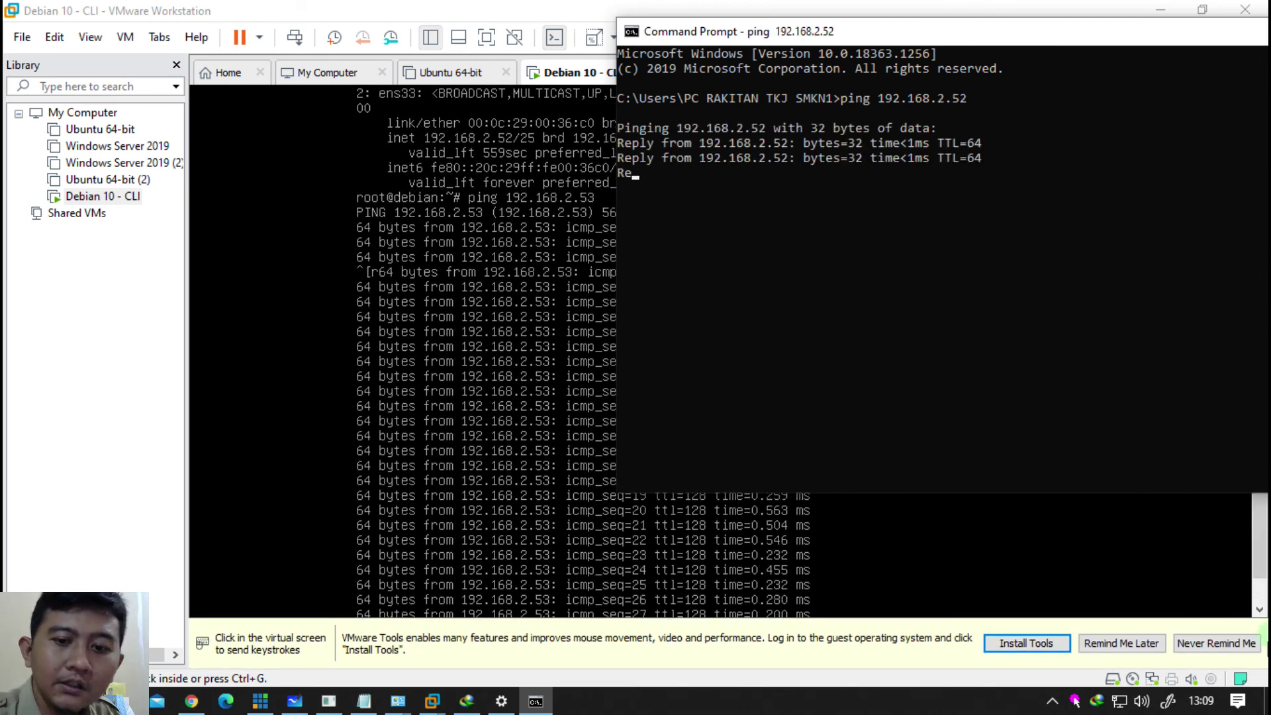
left_click(1210, 642)
Step: Capture the screen in Snip & Sketch, examine the enlarged ping replies of both machines, and close the capture
left_click(536, 702)
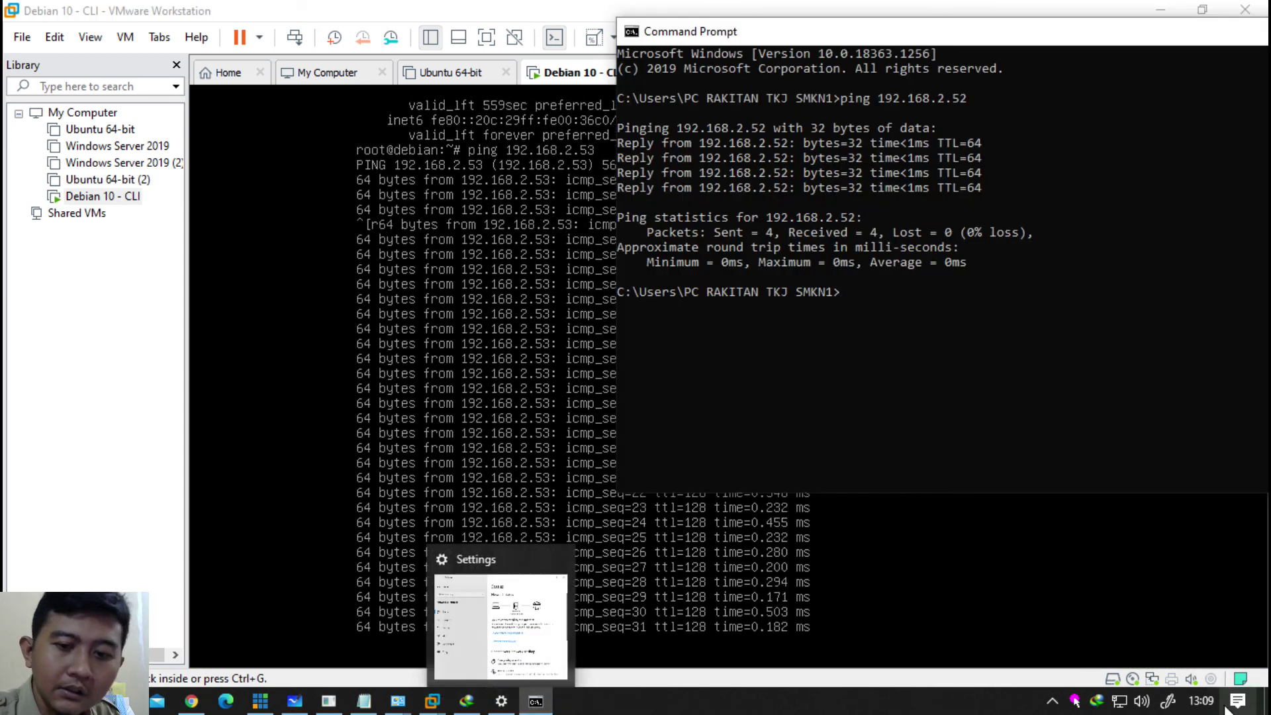
left_click(1168, 708)
left_click(1142, 643)
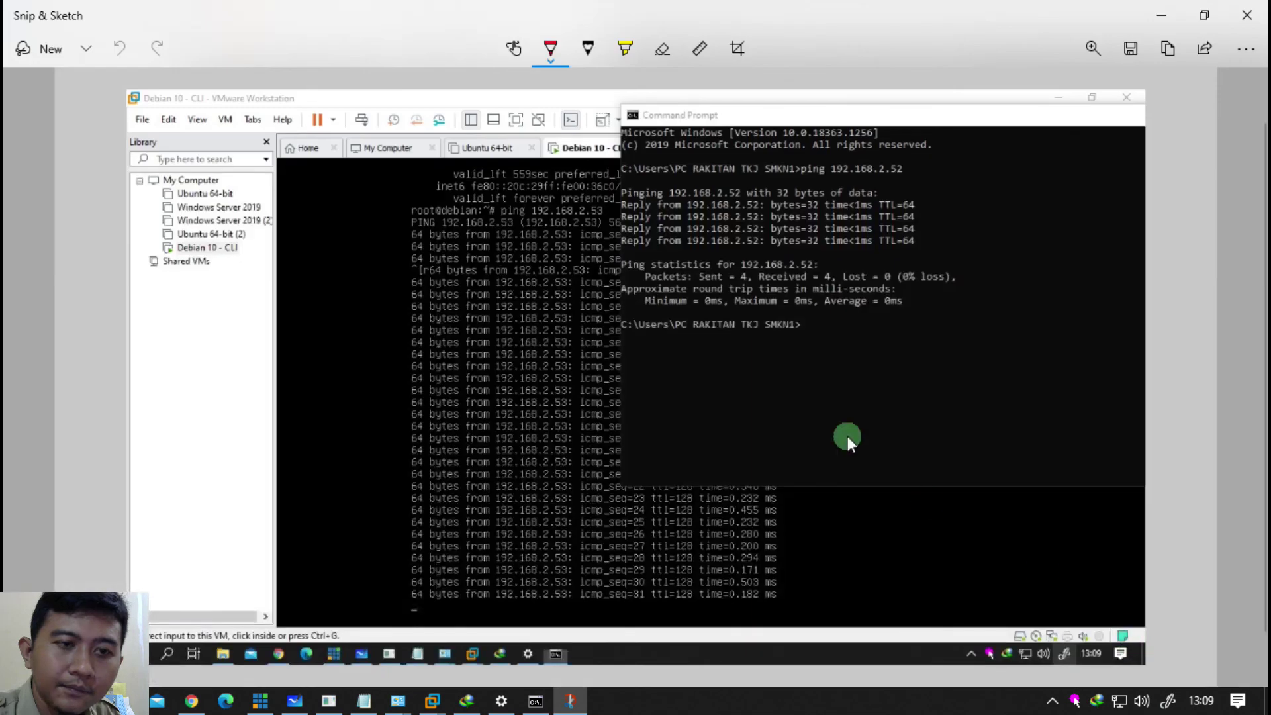
scroll(665, 304, "up", 3, "ctrl")
scroll(734, 344, "up", 2)
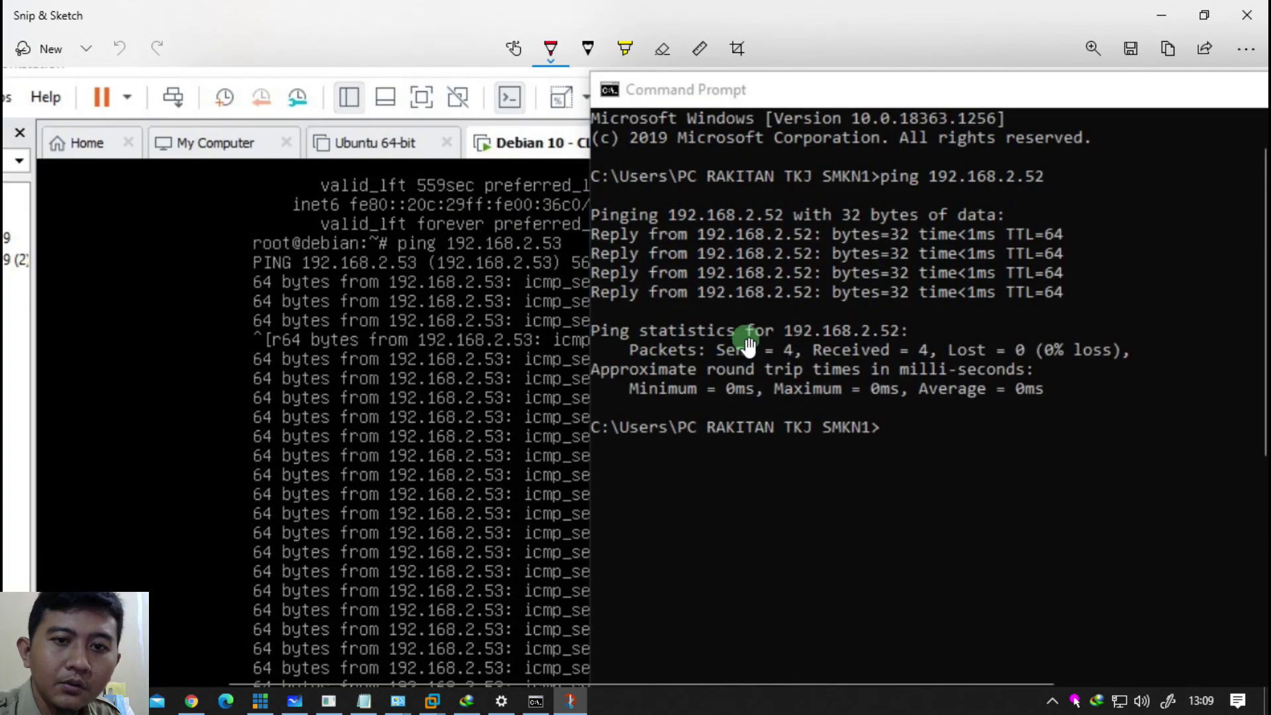
scroll(774, 325, "up", 2, "ctrl")
scroll(1000, 272, "down", 6)
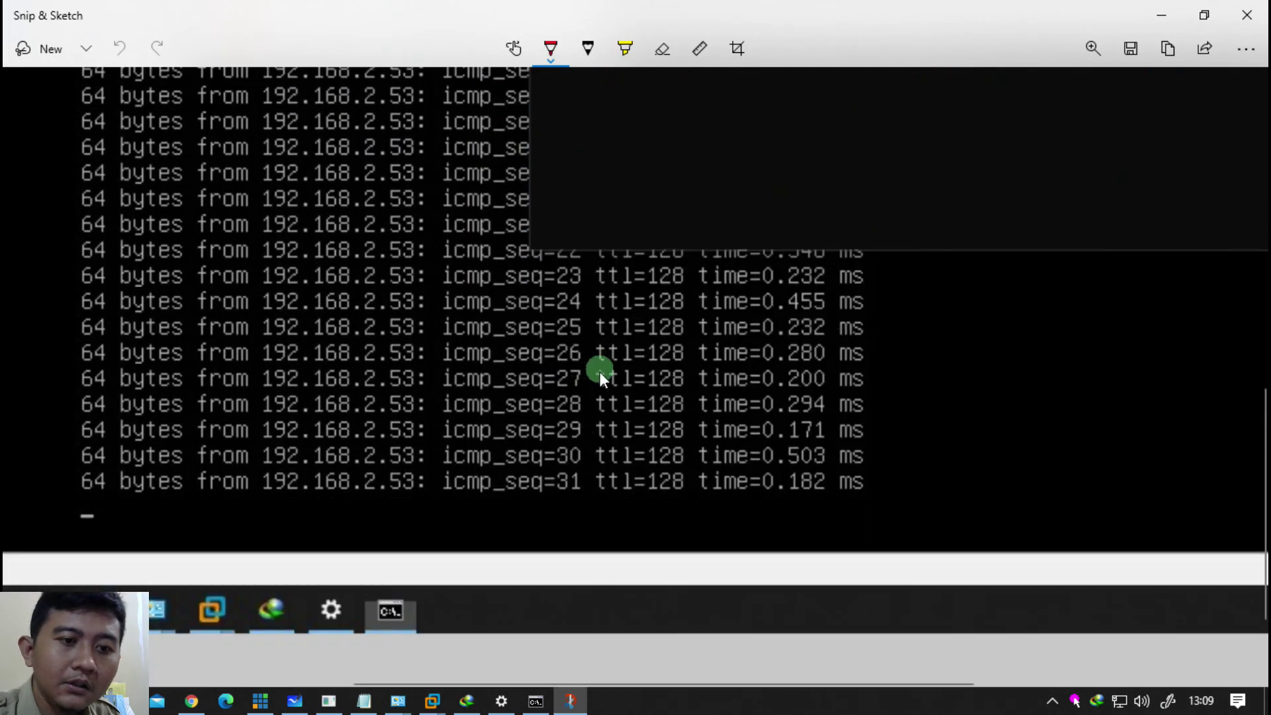
scroll(654, 440, "up", 5)
scroll(731, 396, "up", 2)
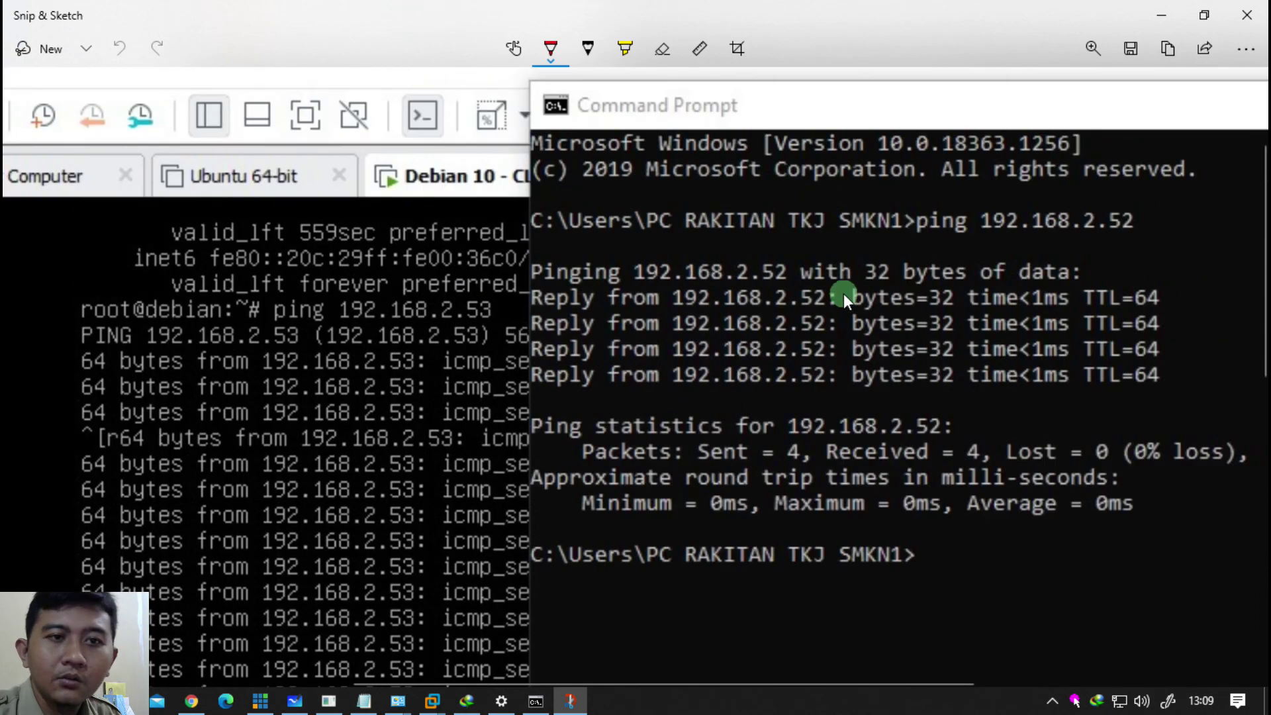
left_click(1245, 14)
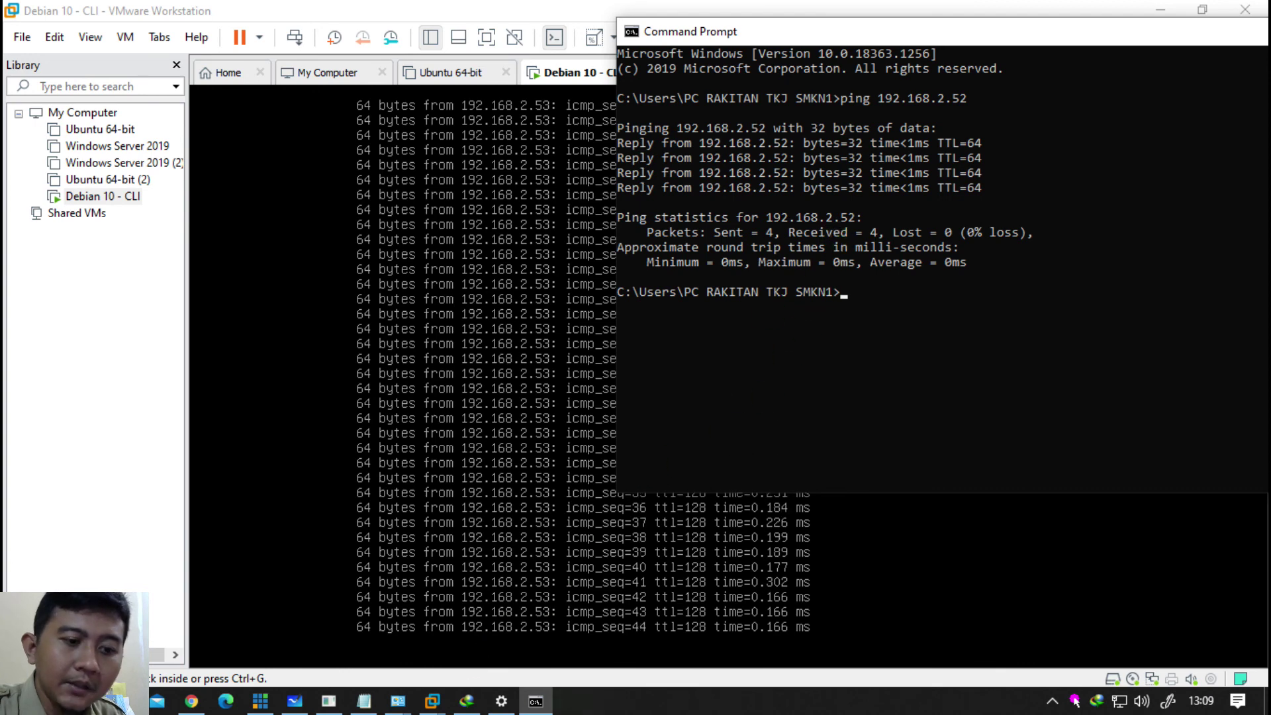
Step: Open the Debian 10 - CLI network adapter settings and switch its network connection from Bridged to LAN segment
left_click(106, 196)
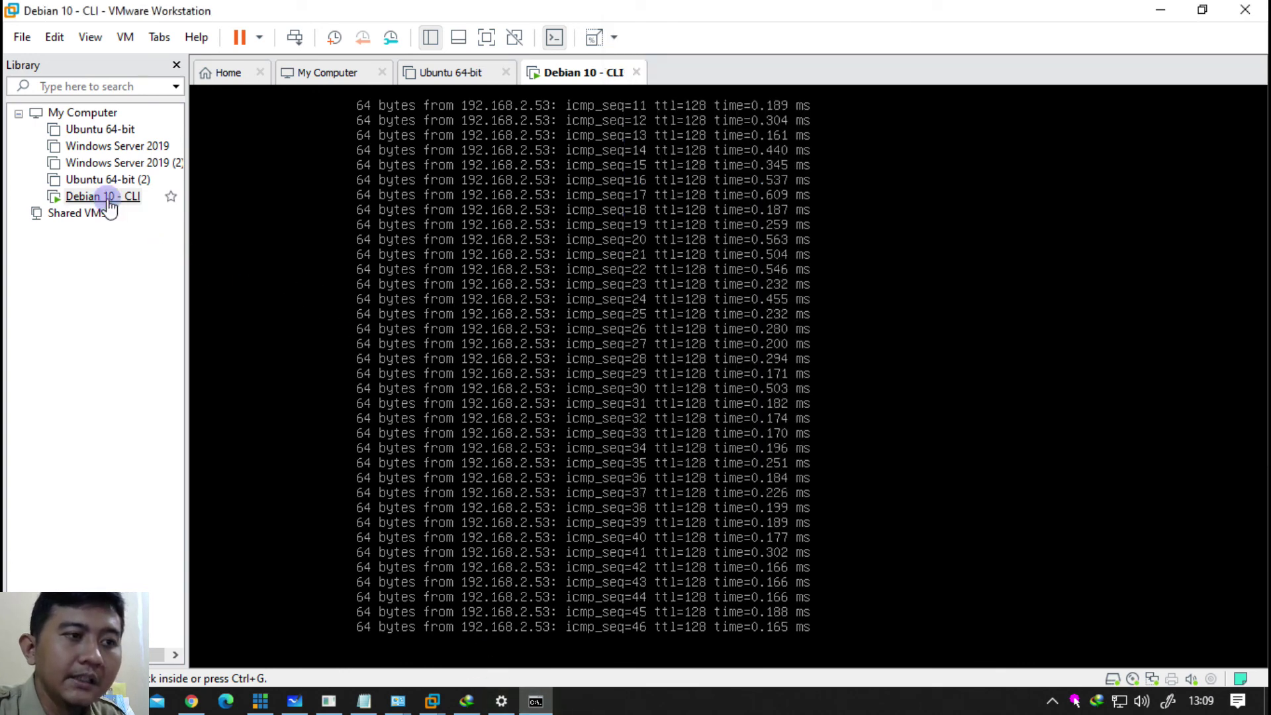
right_click(110, 197)
left_click(185, 553)
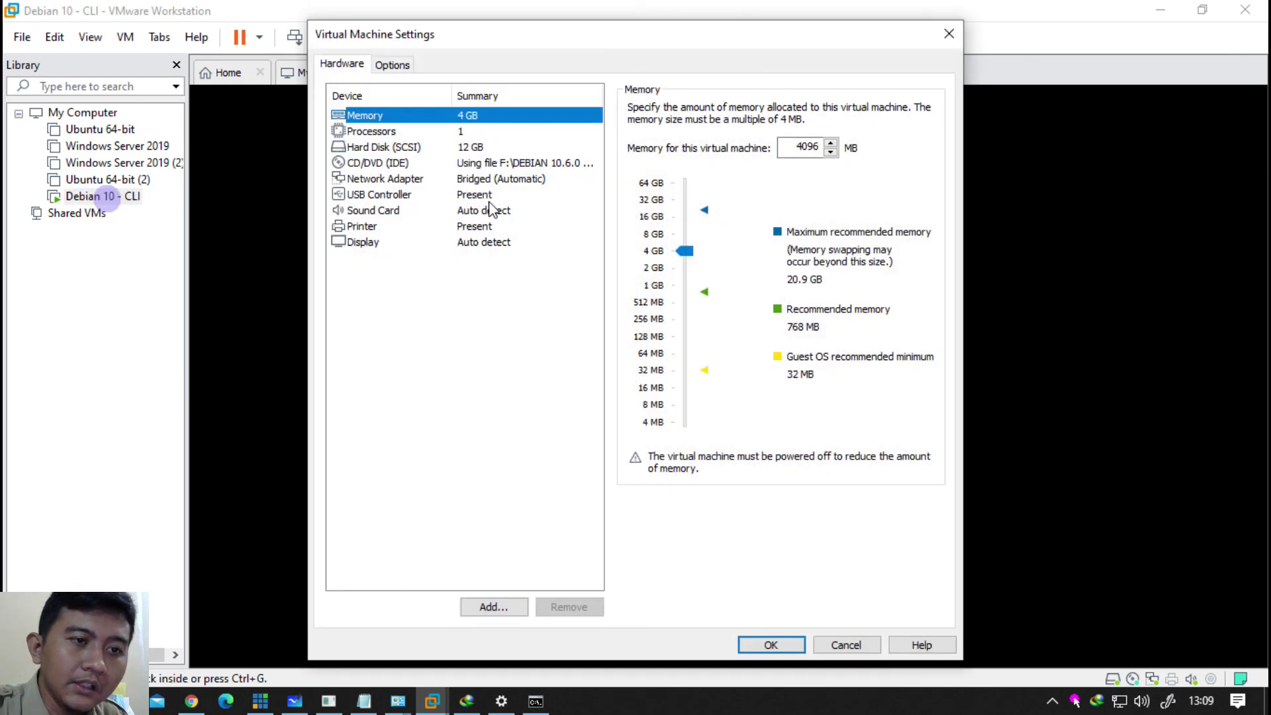
left_click(485, 196)
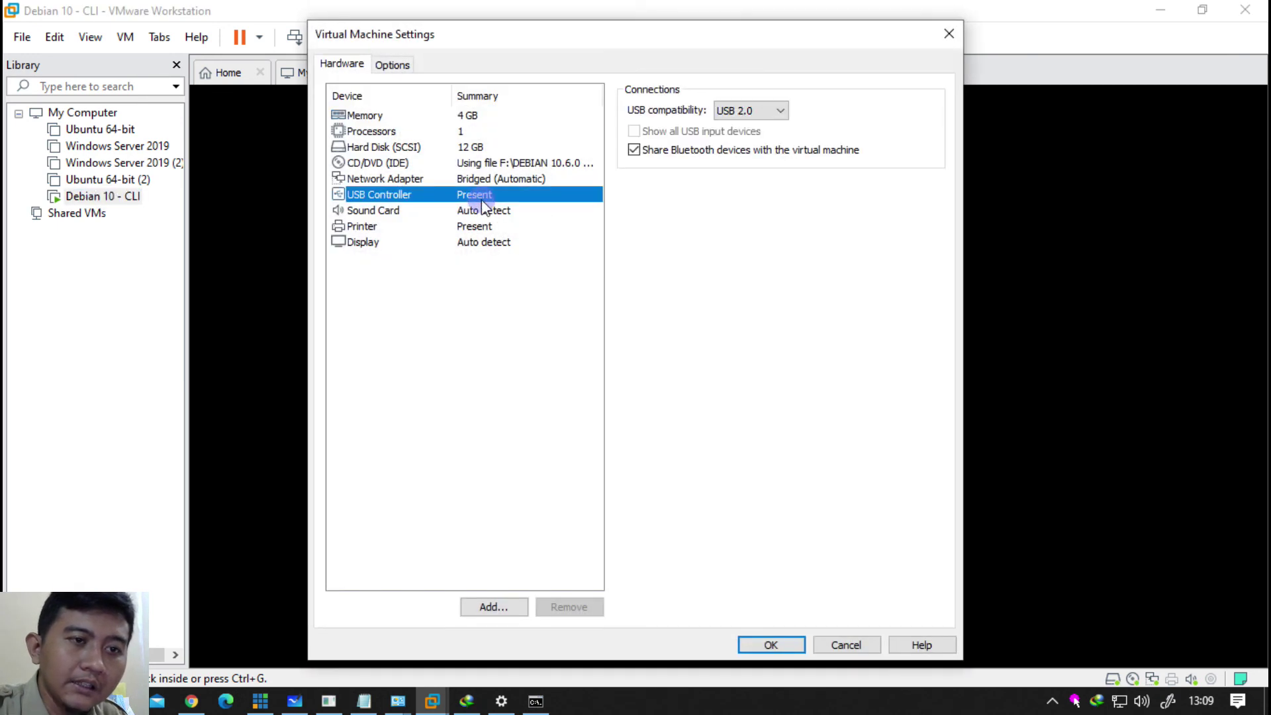
left_click(498, 180)
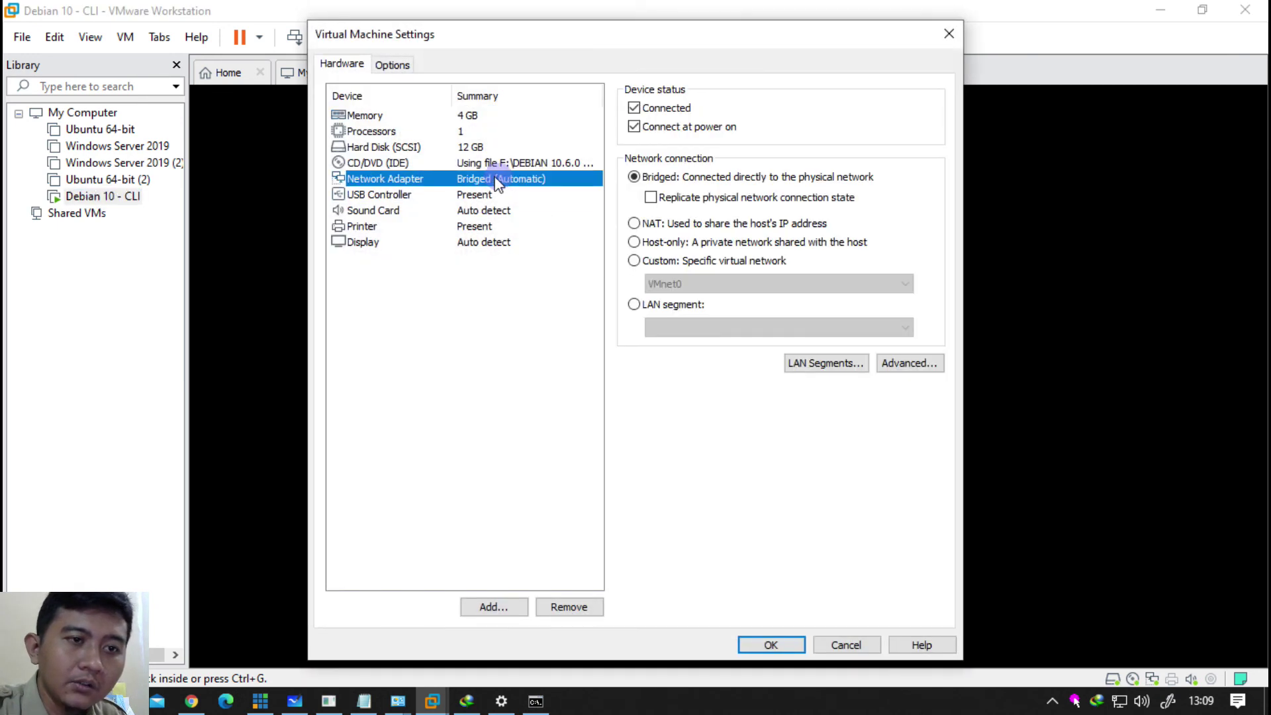
left_click(678, 306)
left_click(747, 328)
left_click(747, 328)
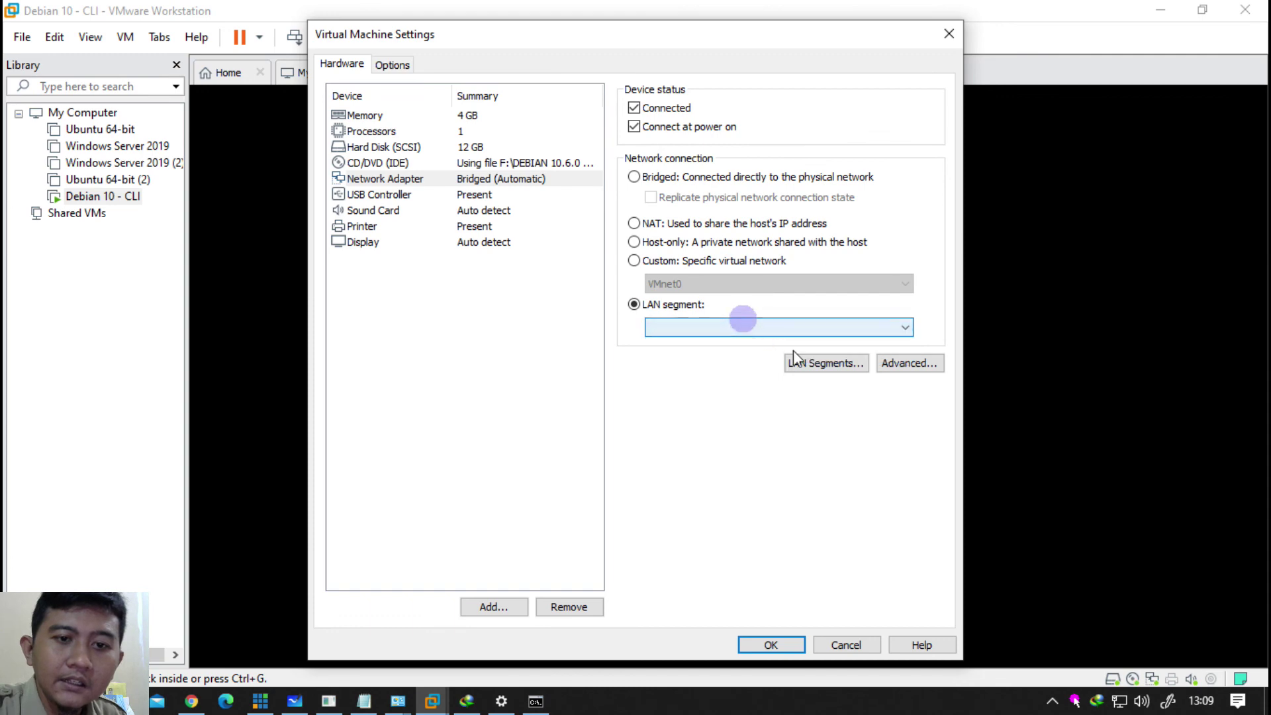
left_click(815, 363)
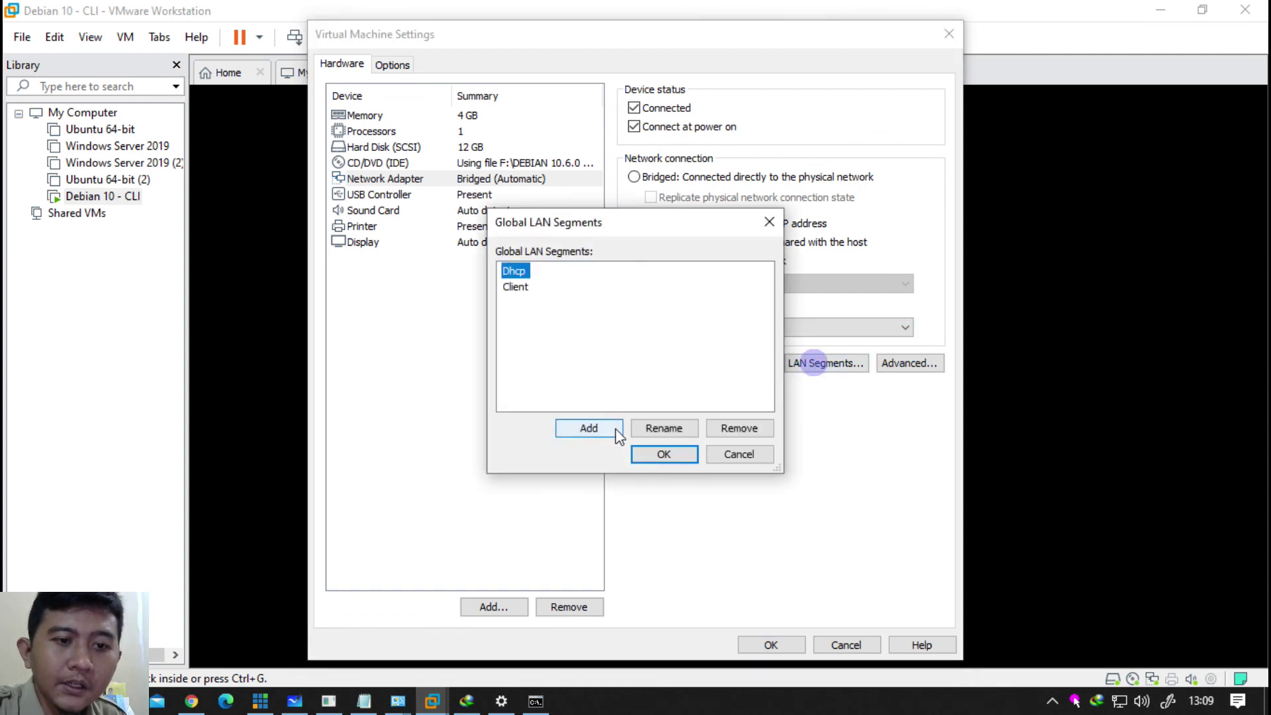
left_click(619, 431)
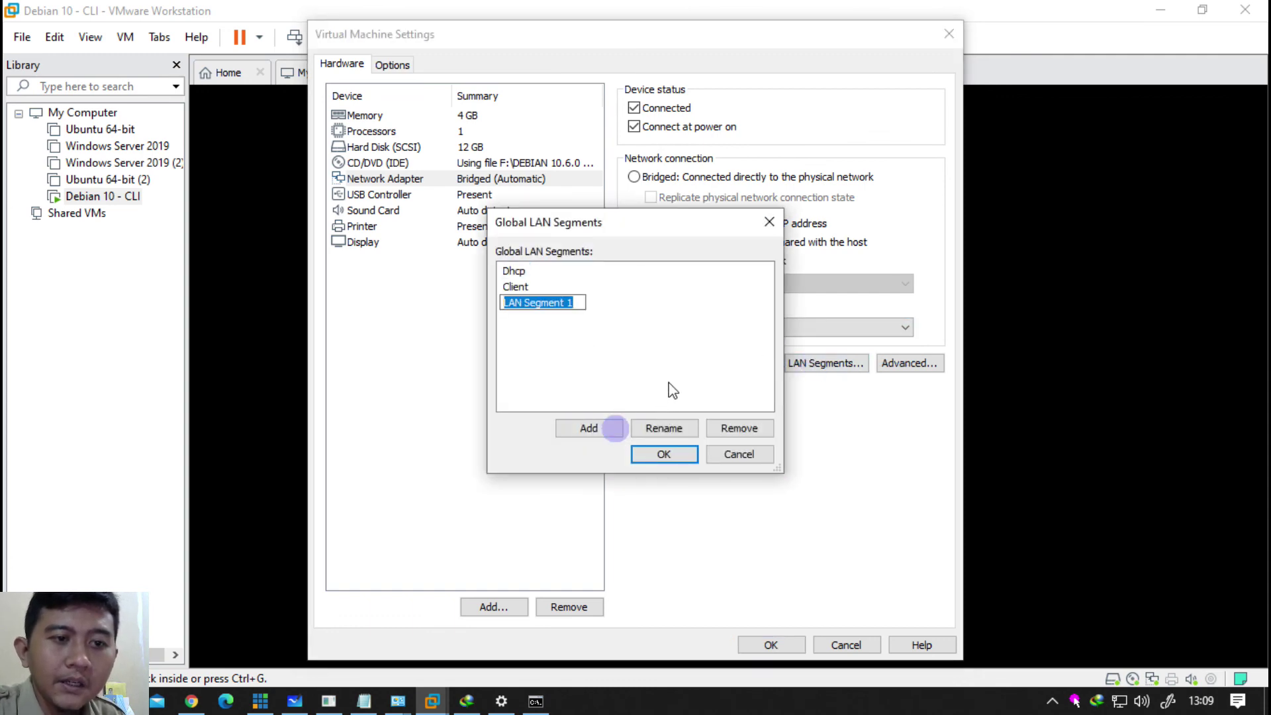
left_click(733, 454)
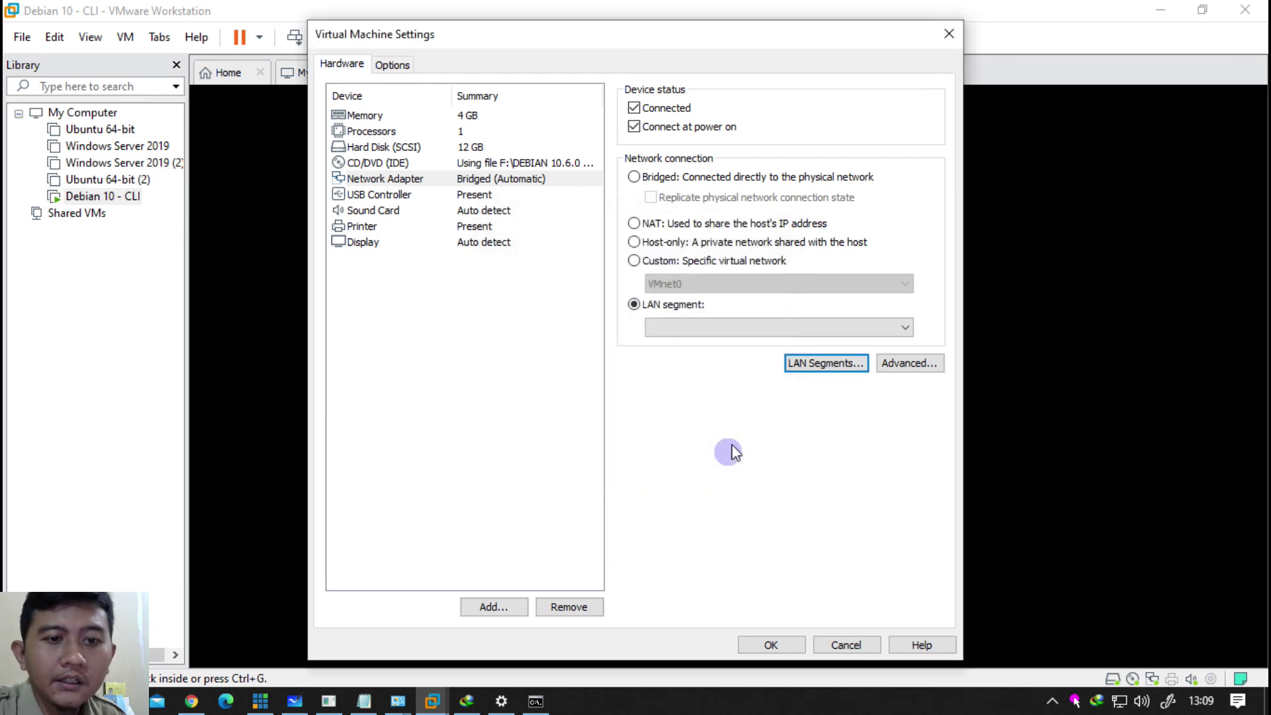
Step: Assign the Dhcp LAN segment to the Debian machine's network adapter and apply the settings
left_click(768, 329)
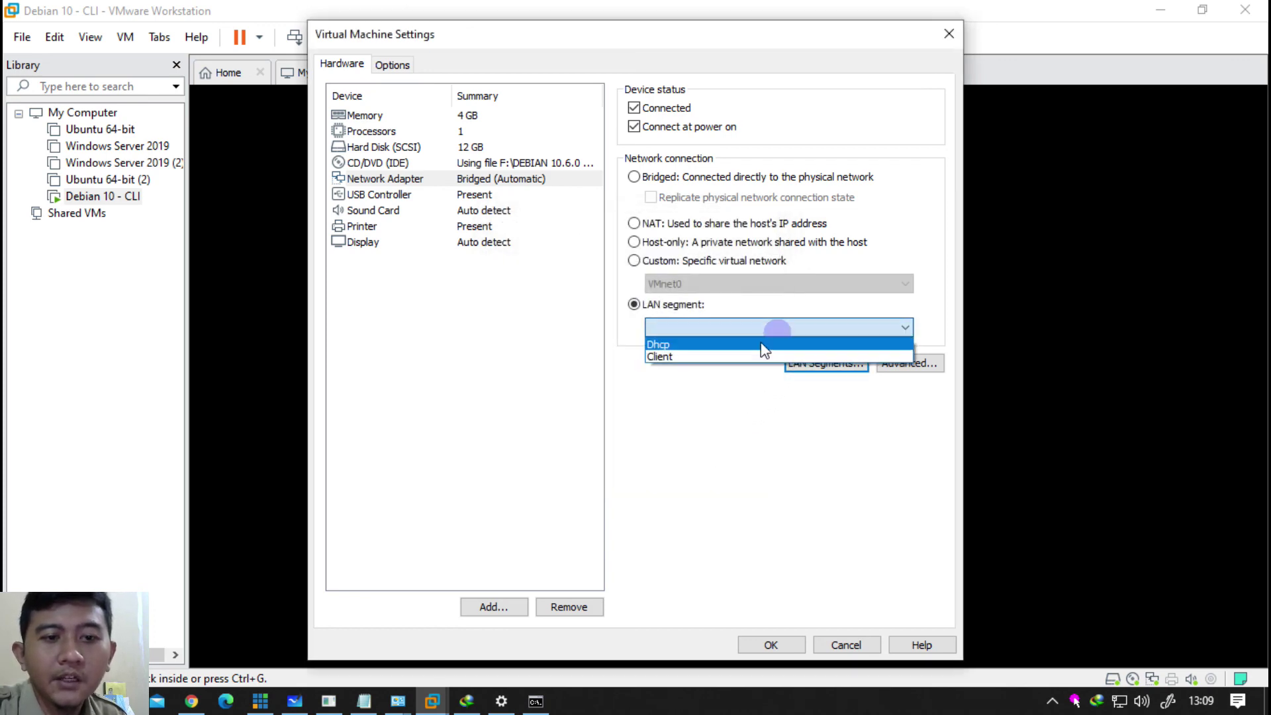
left_click(756, 344)
left_click(768, 644)
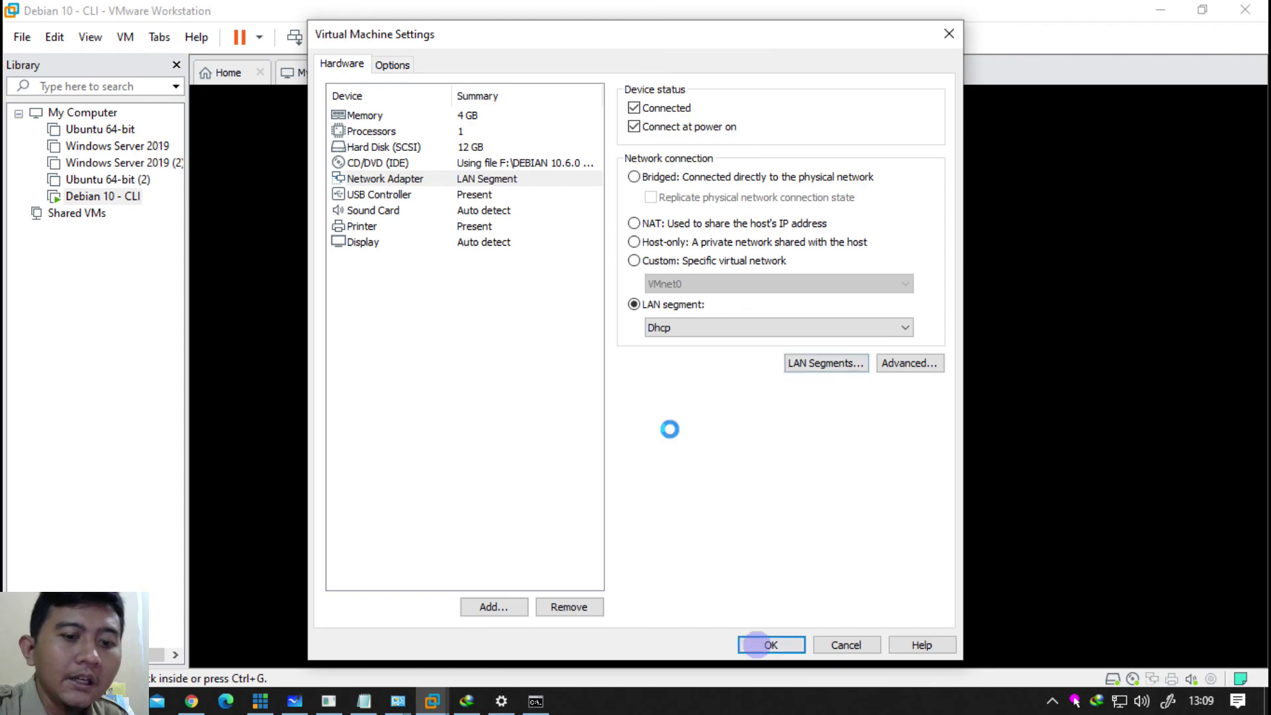
Step: Set the Ubuntu 64-bit machine's network adapter to the Dhcp LAN segment and save its settings
left_click(113, 129)
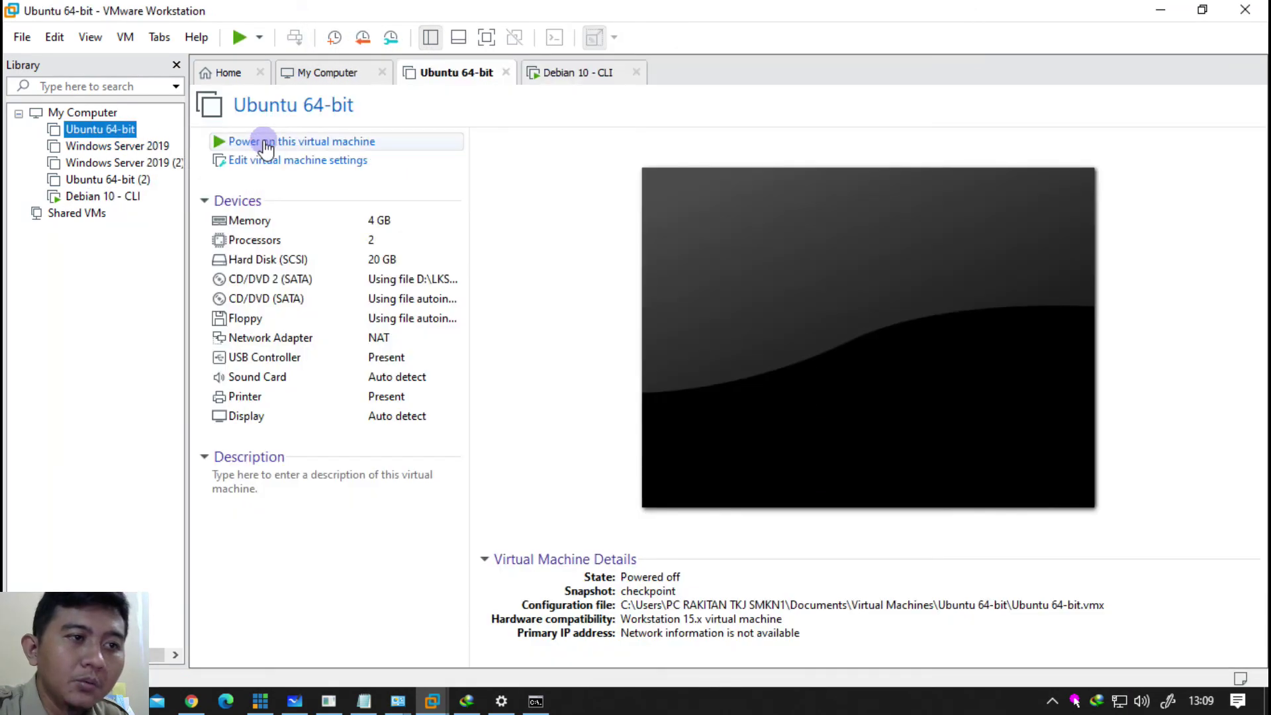
left_click(281, 161)
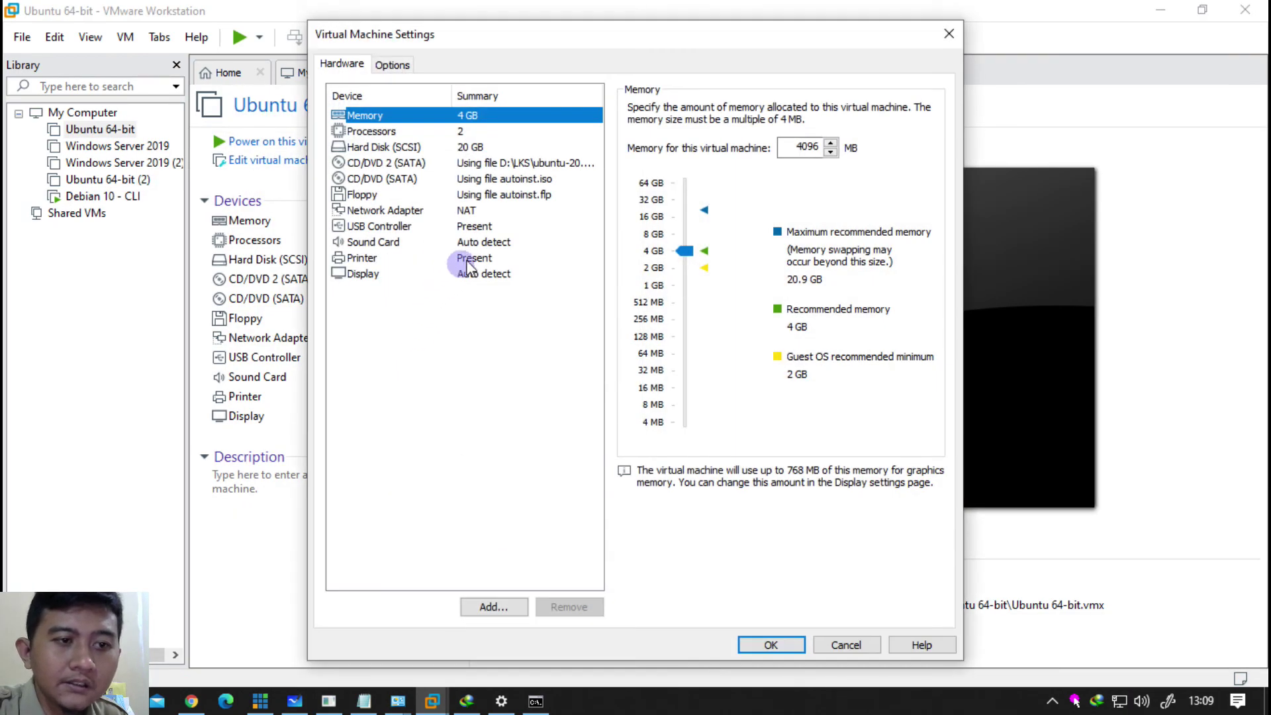
left_click(478, 210)
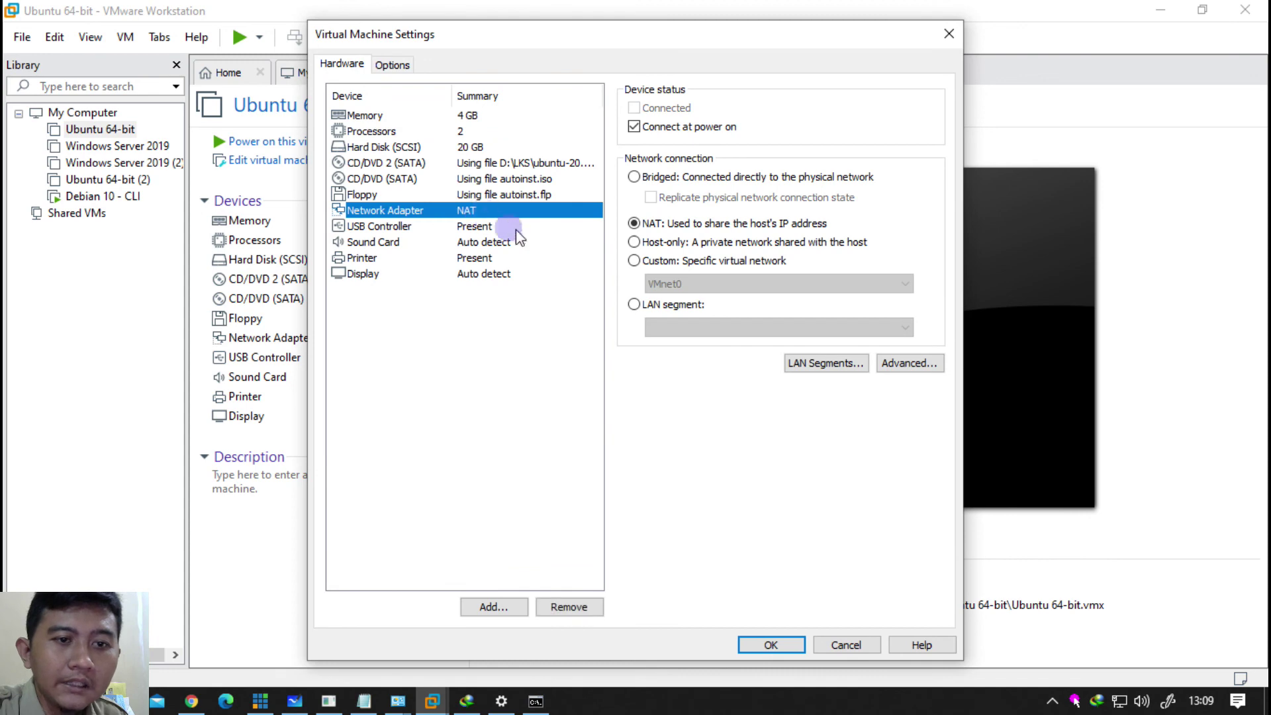
left_click(686, 304)
left_click(689, 327)
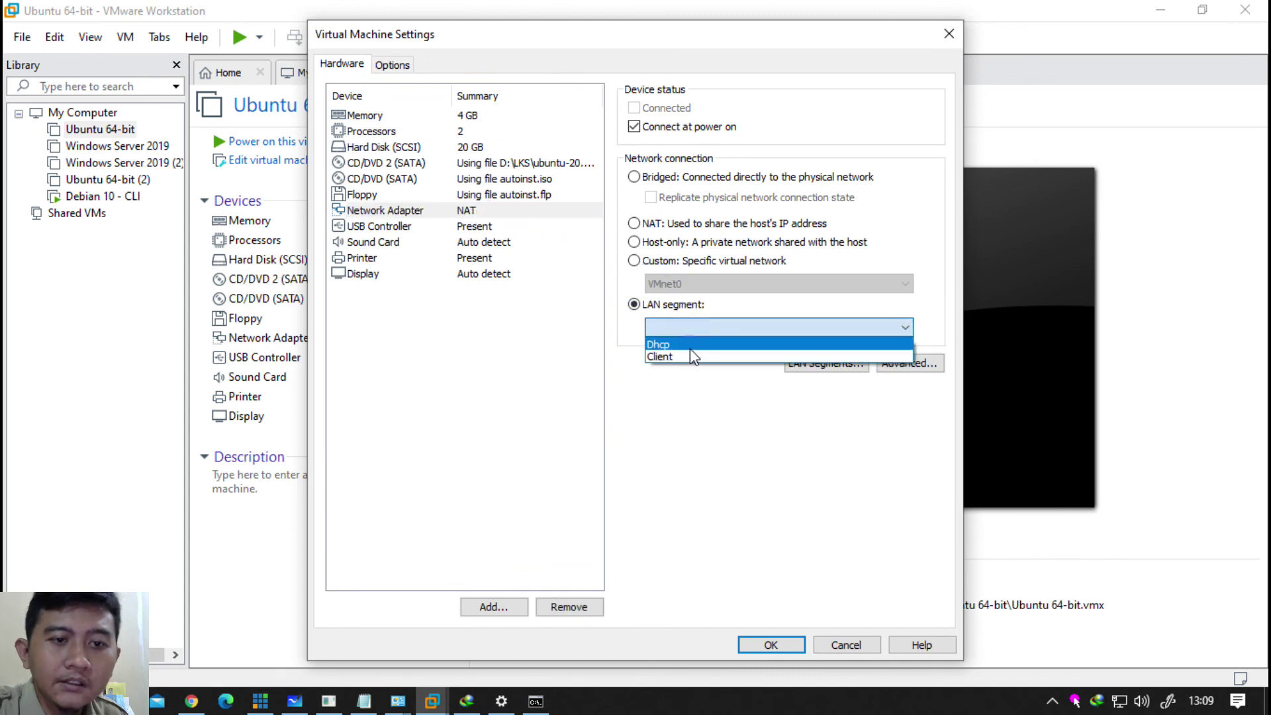
left_click(690, 341)
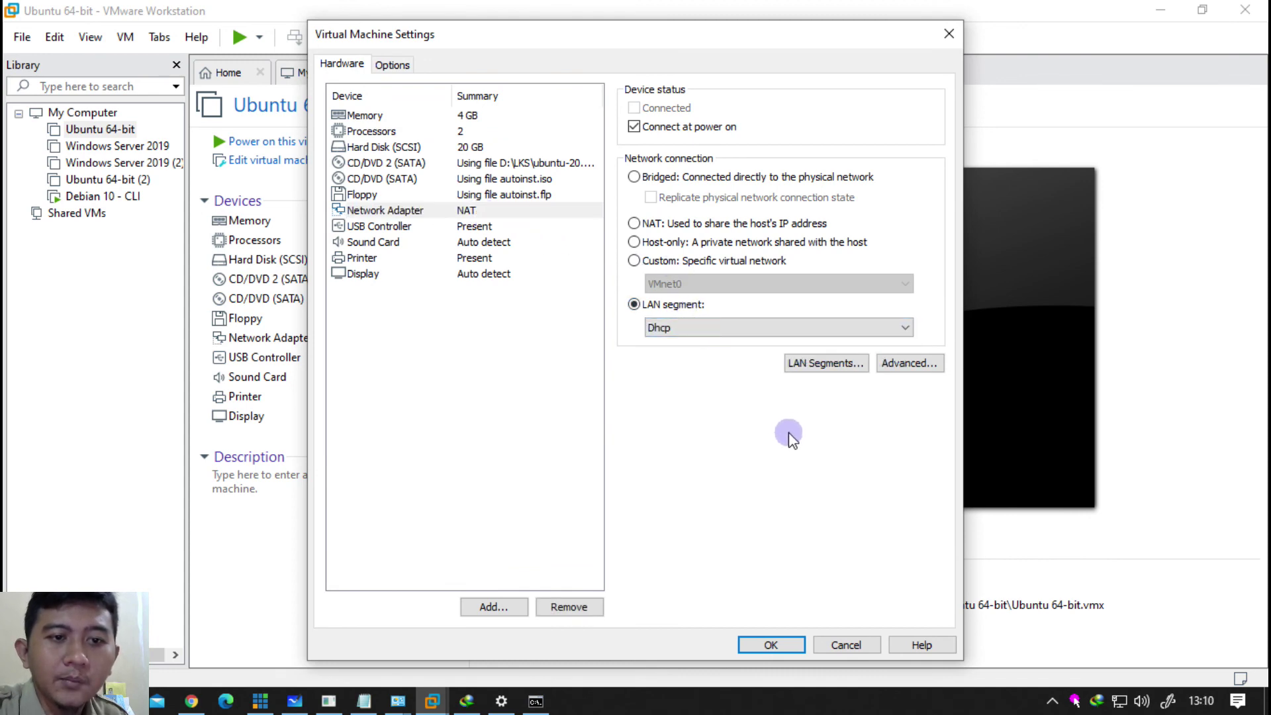
left_click(785, 645)
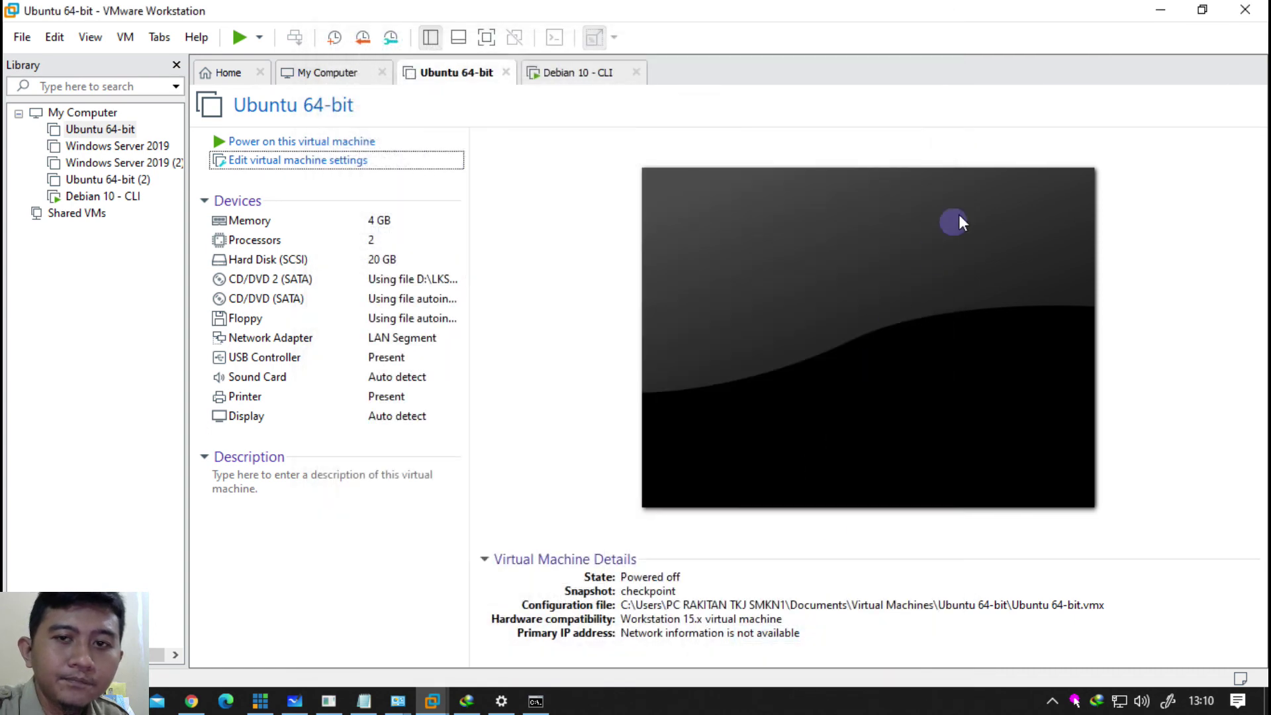
Step: Close VMware Workstation and power off the virtual machines that are still running
left_click(1245, 10)
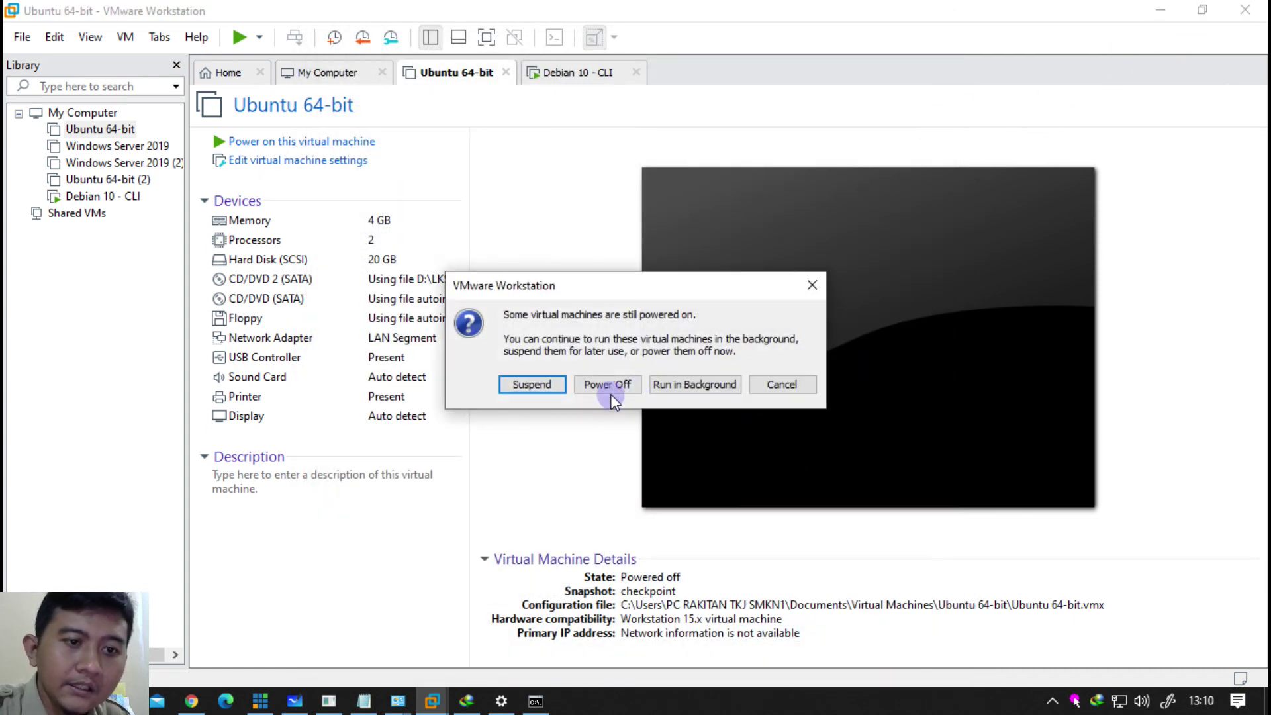
left_click(608, 384)
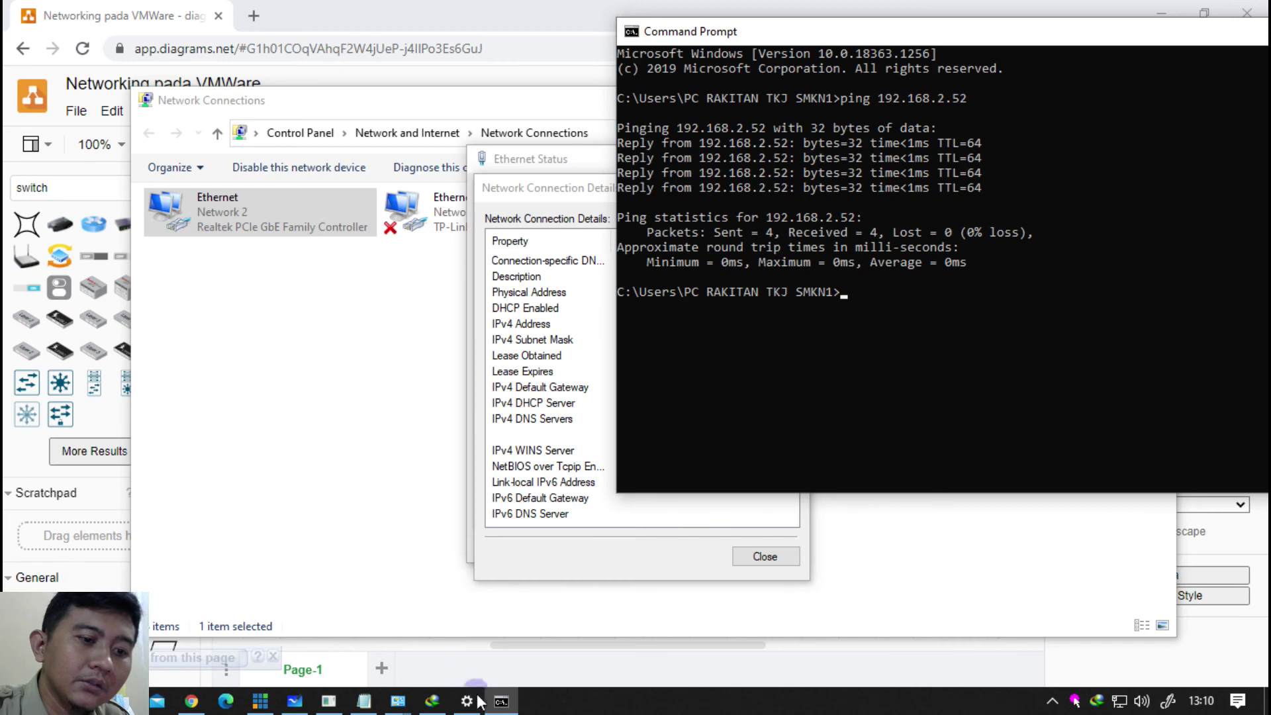
Step: Review the NAT and Bridge topologies in the Networking pada VMWare diagram in Chrome and return to vMix
left_click(262, 700)
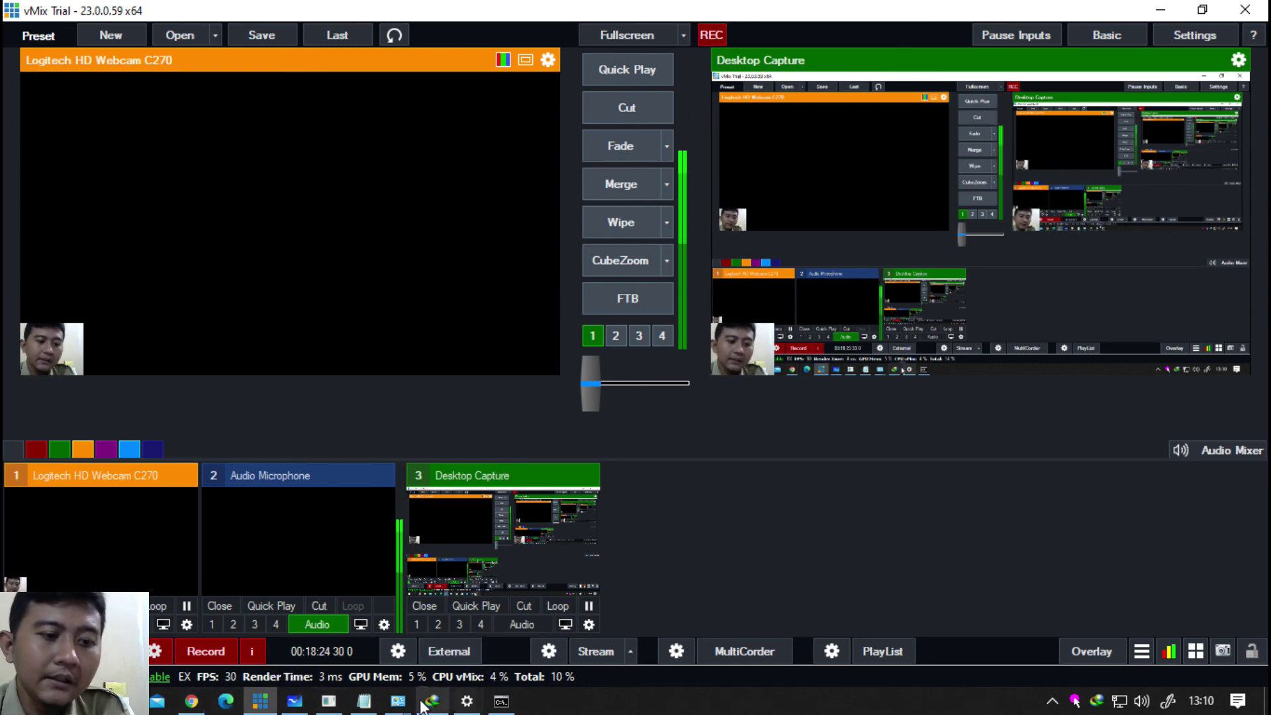
left_click(190, 700)
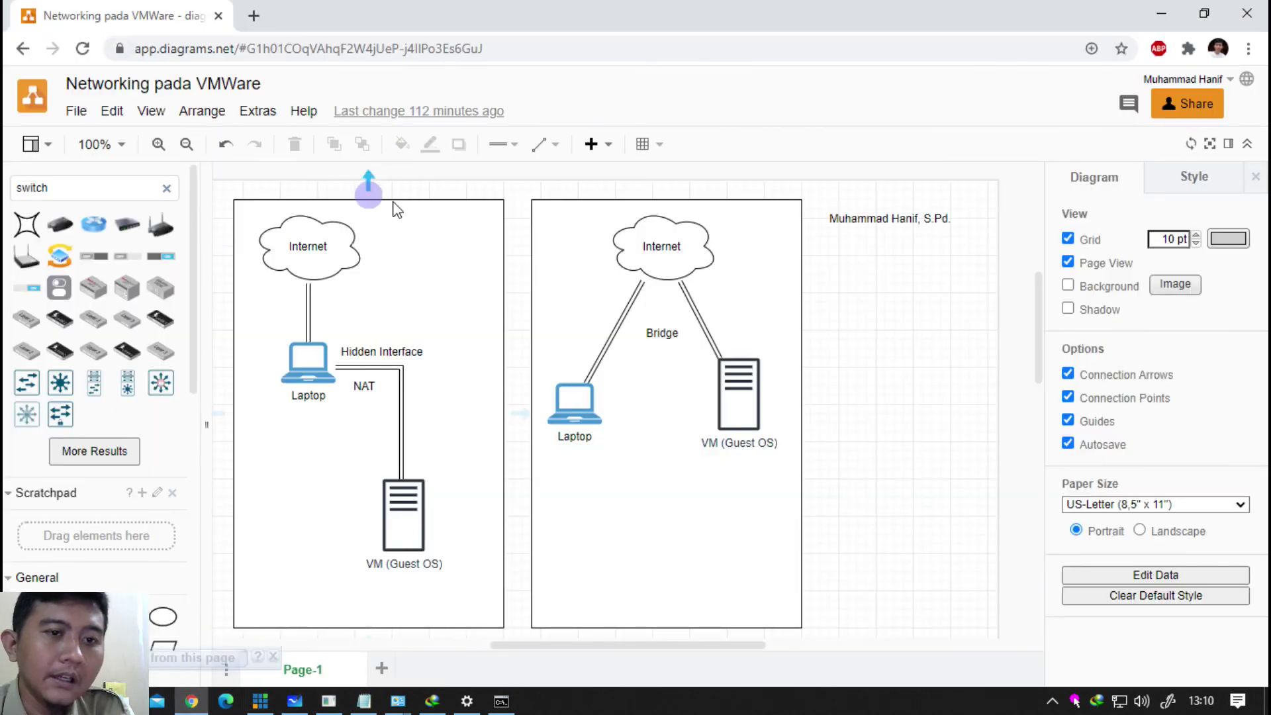
scroll(593, 388, "down", 3)
scroll(593, 388, "down", 5)
scroll(593, 380, "up", 8)
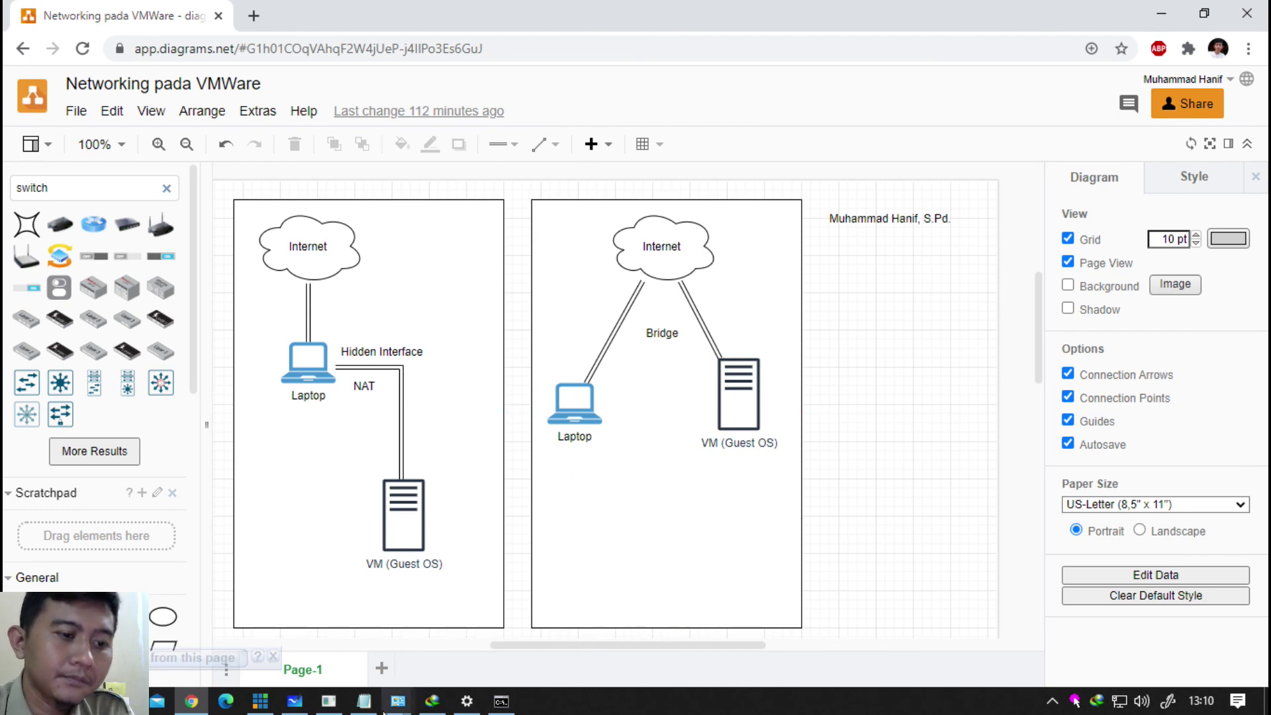
left_click(271, 700)
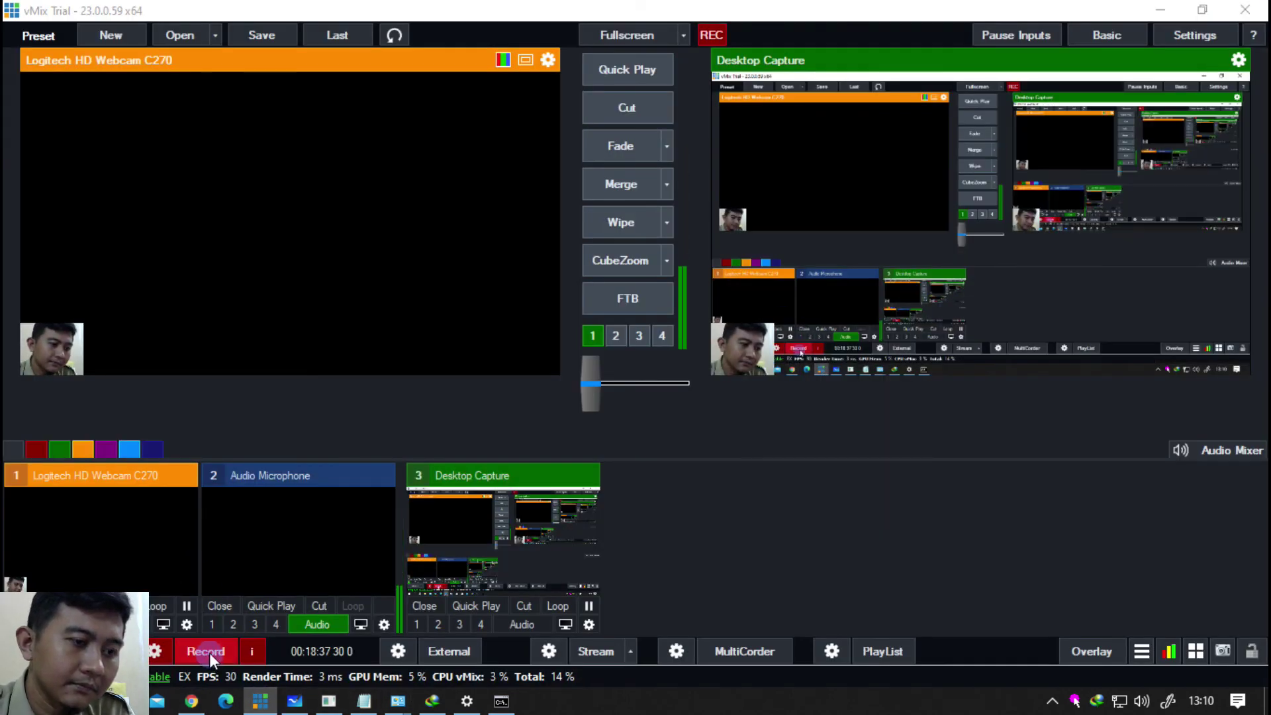